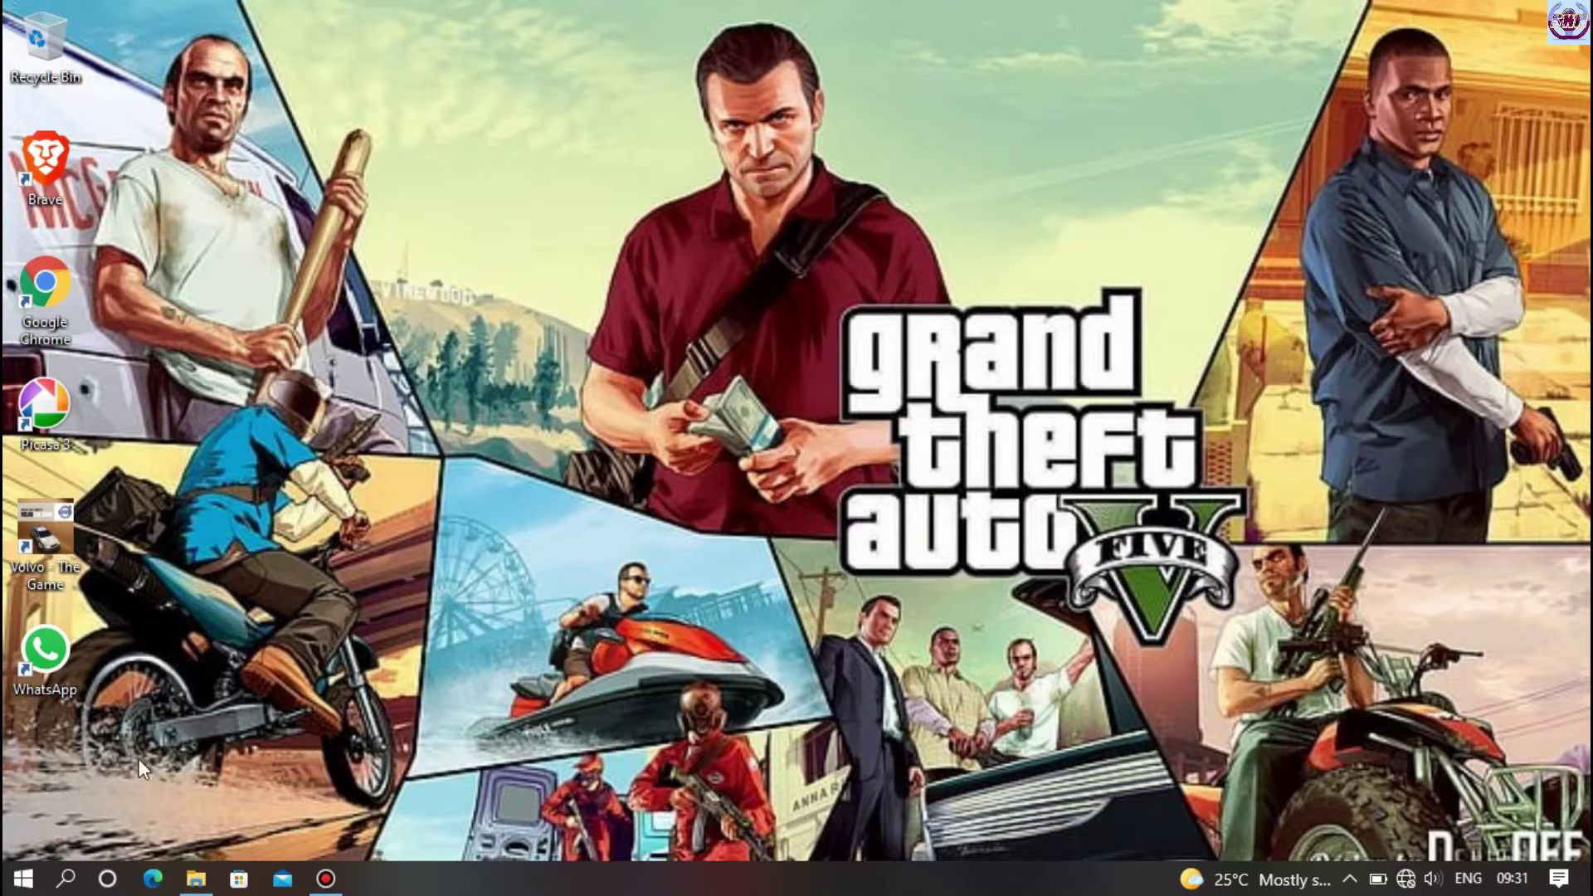
Step: Extract the Grand Theft Auto 5 archive in place on Local Disk (D:) and open the extracted Grand Theft Auto 5 folder
left_click(195, 879)
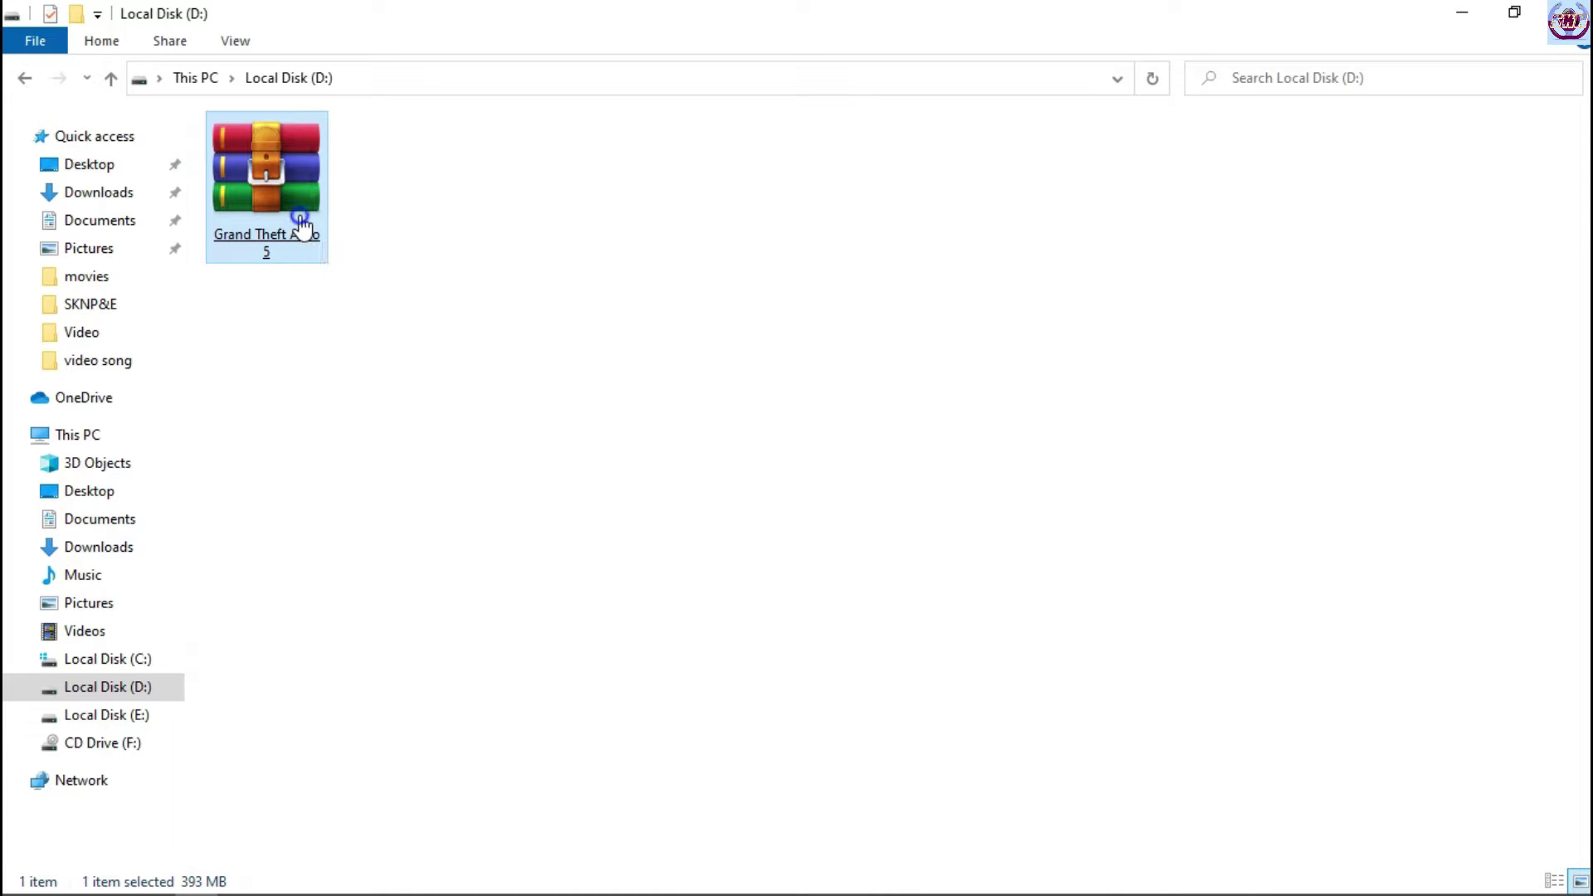
right_click(300, 217)
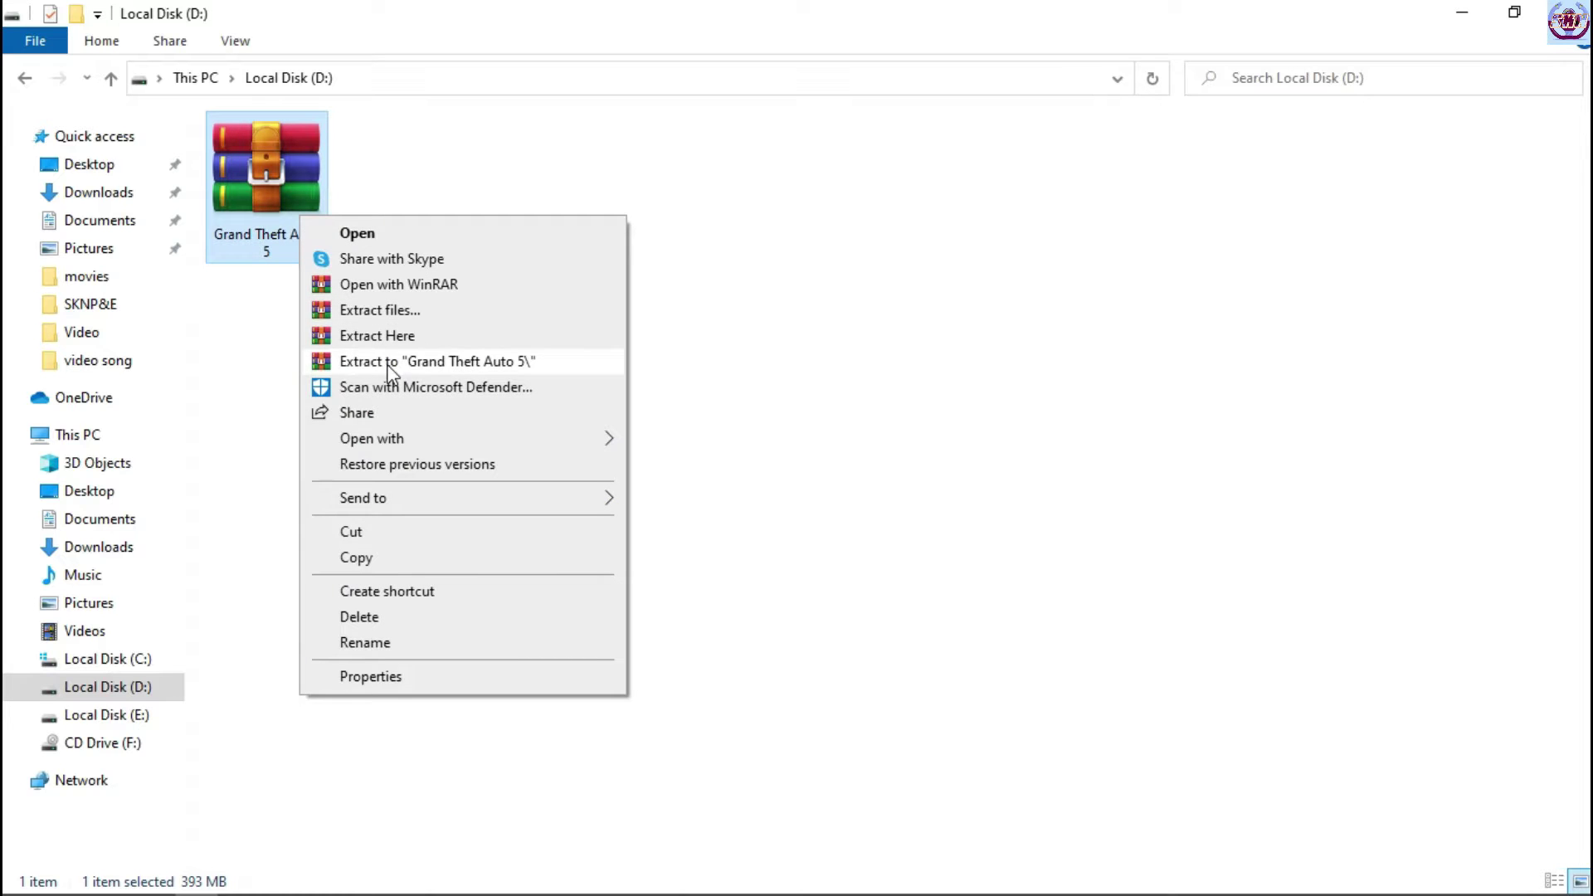
left_click(391, 336)
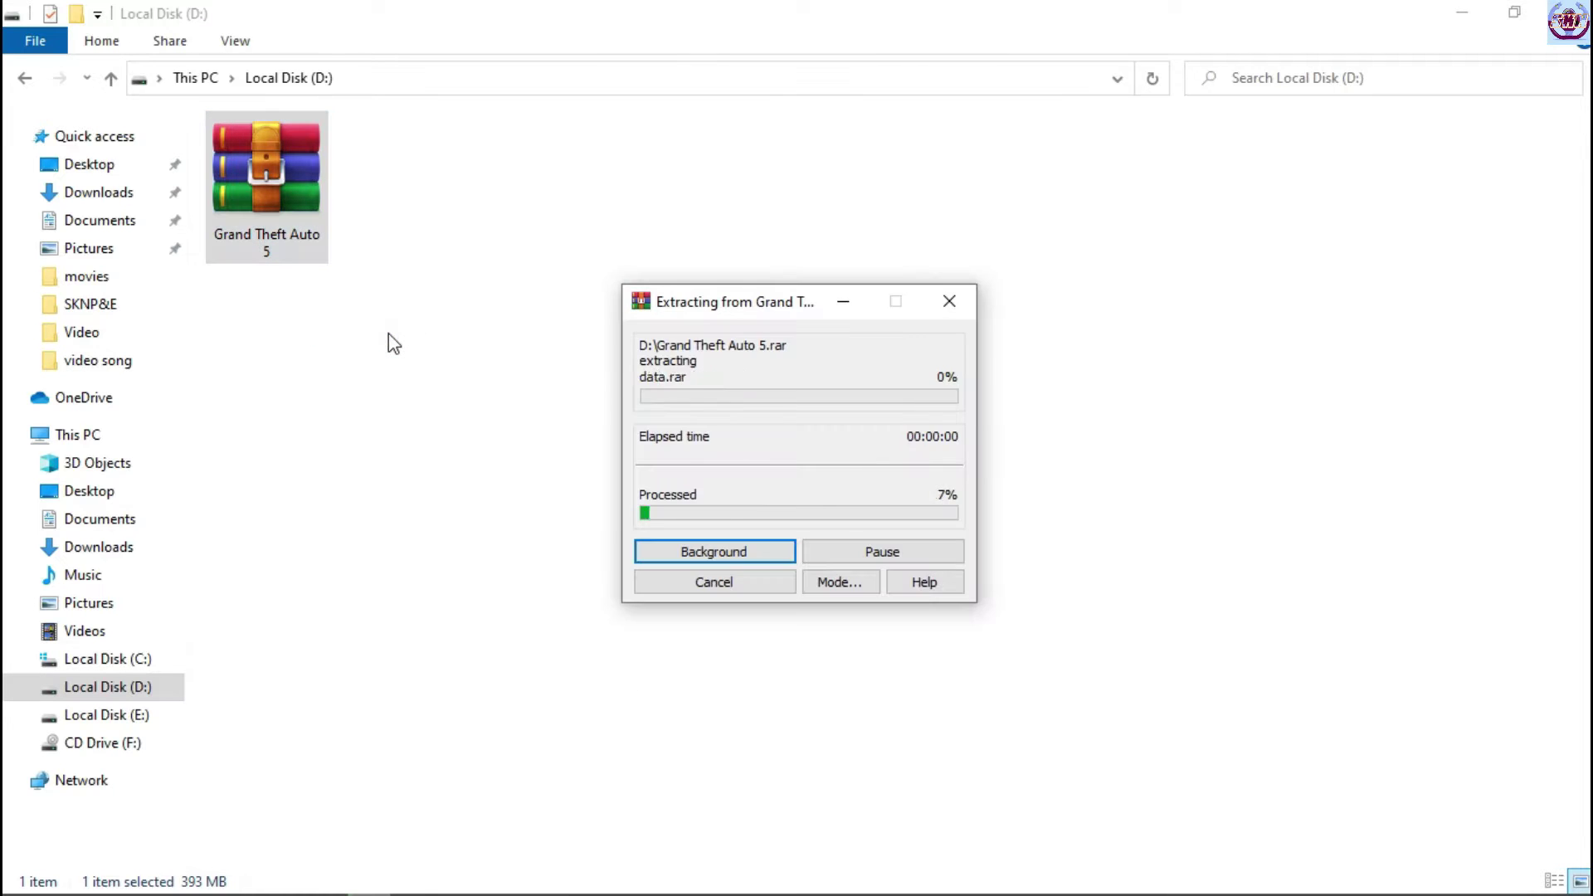
key("Right")
key("Return")
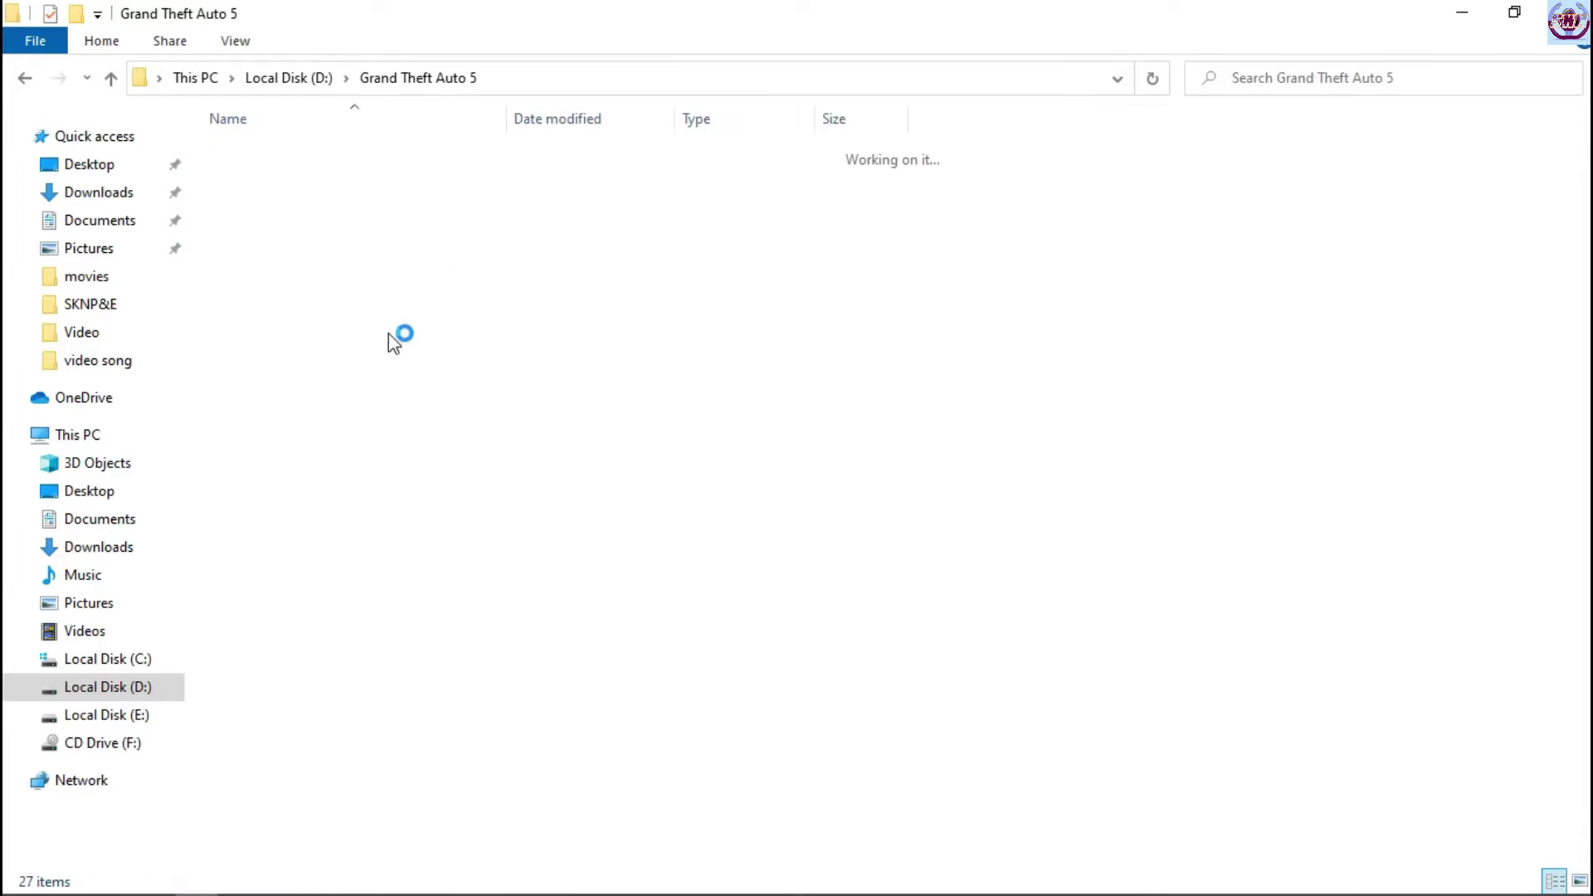
left_click(396, 326)
left_click(1146, 321)
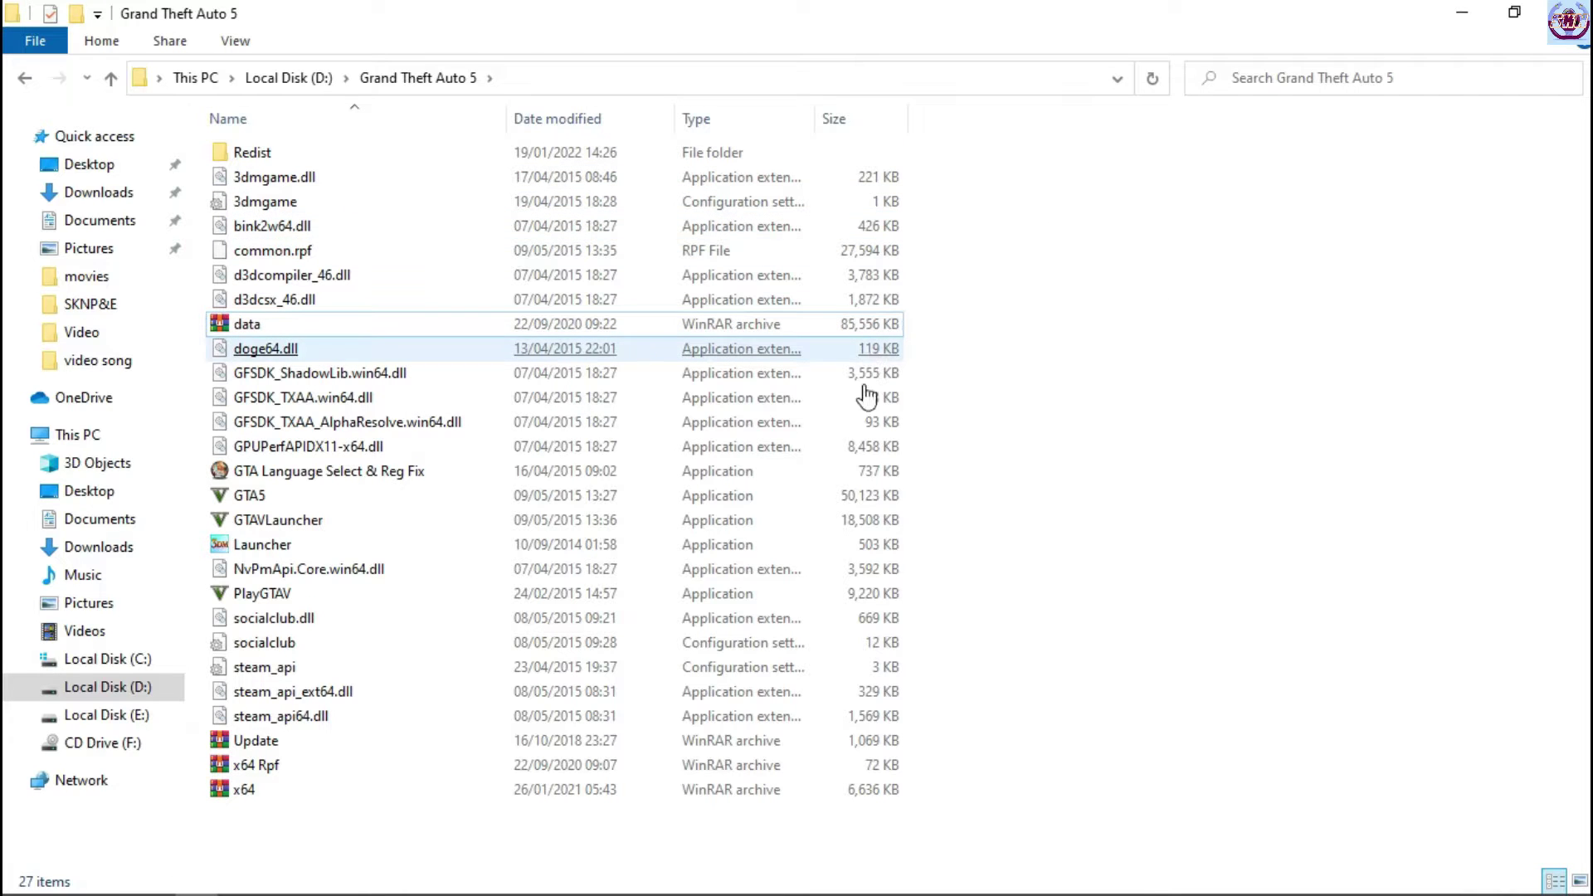
Step: Extract the Update archive to its default Update folder inside Grand Theft Auto 5 and close the archive window
left_click(836, 755)
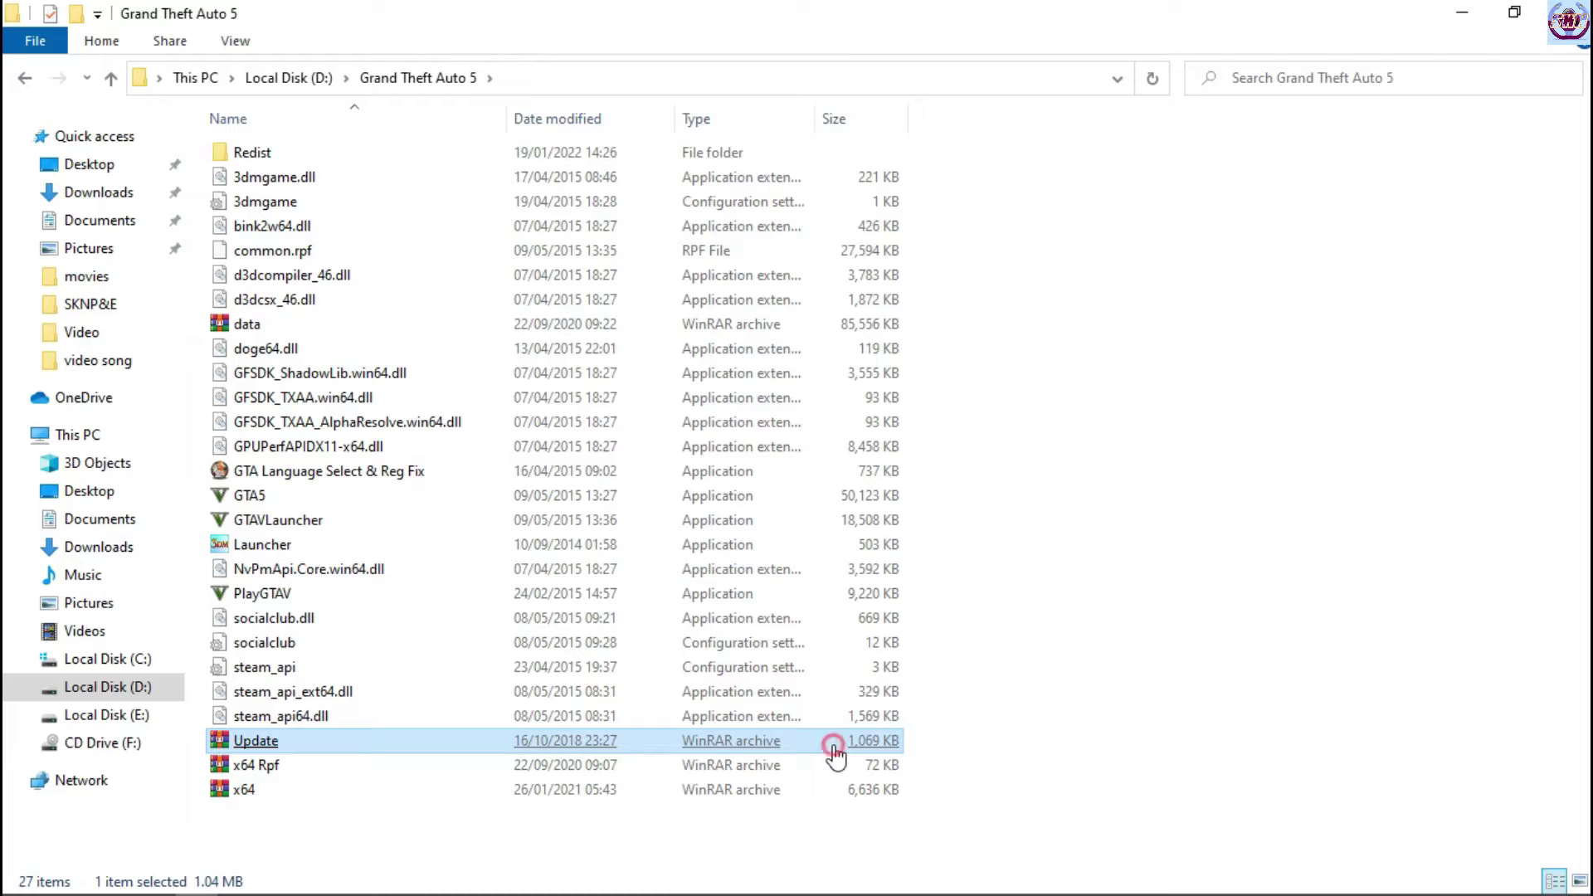
double_click(835, 756)
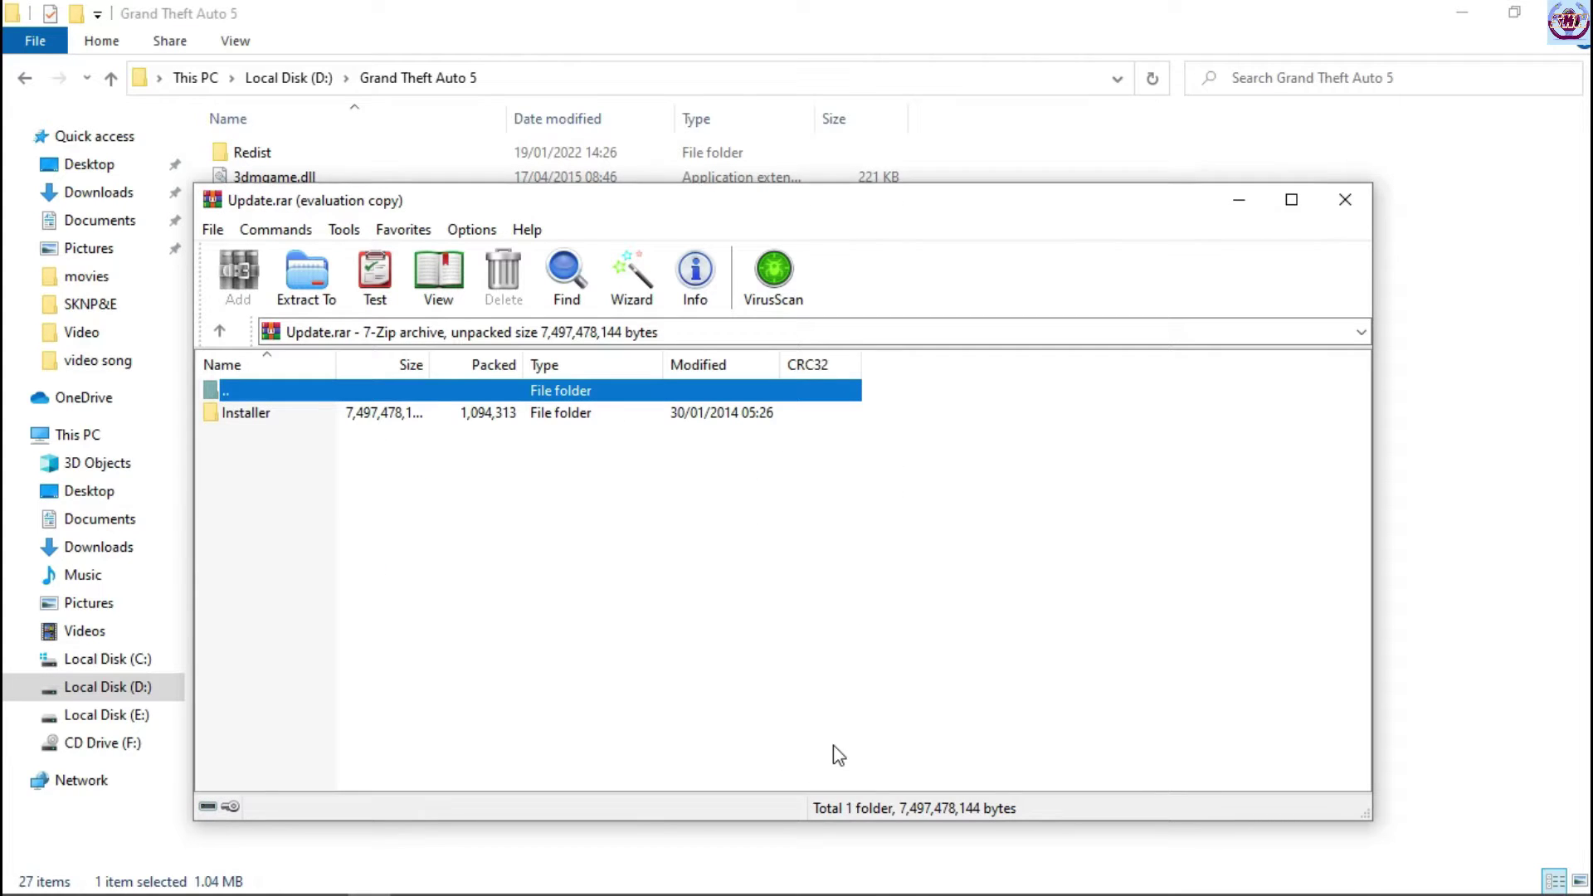
left_click(311, 277)
key("Return")
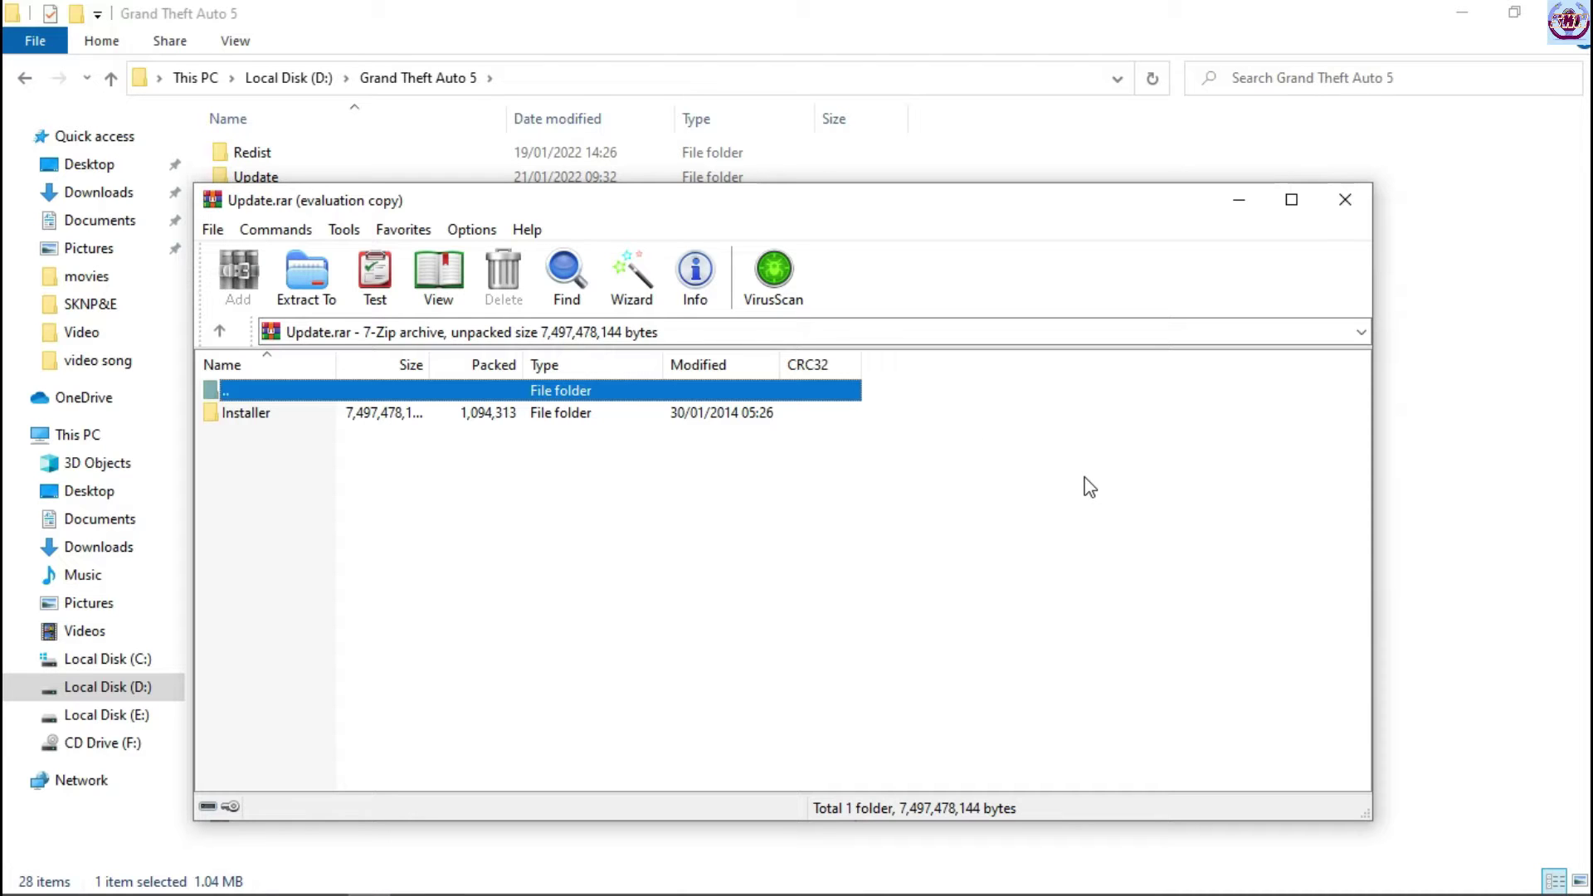
left_click(1348, 201)
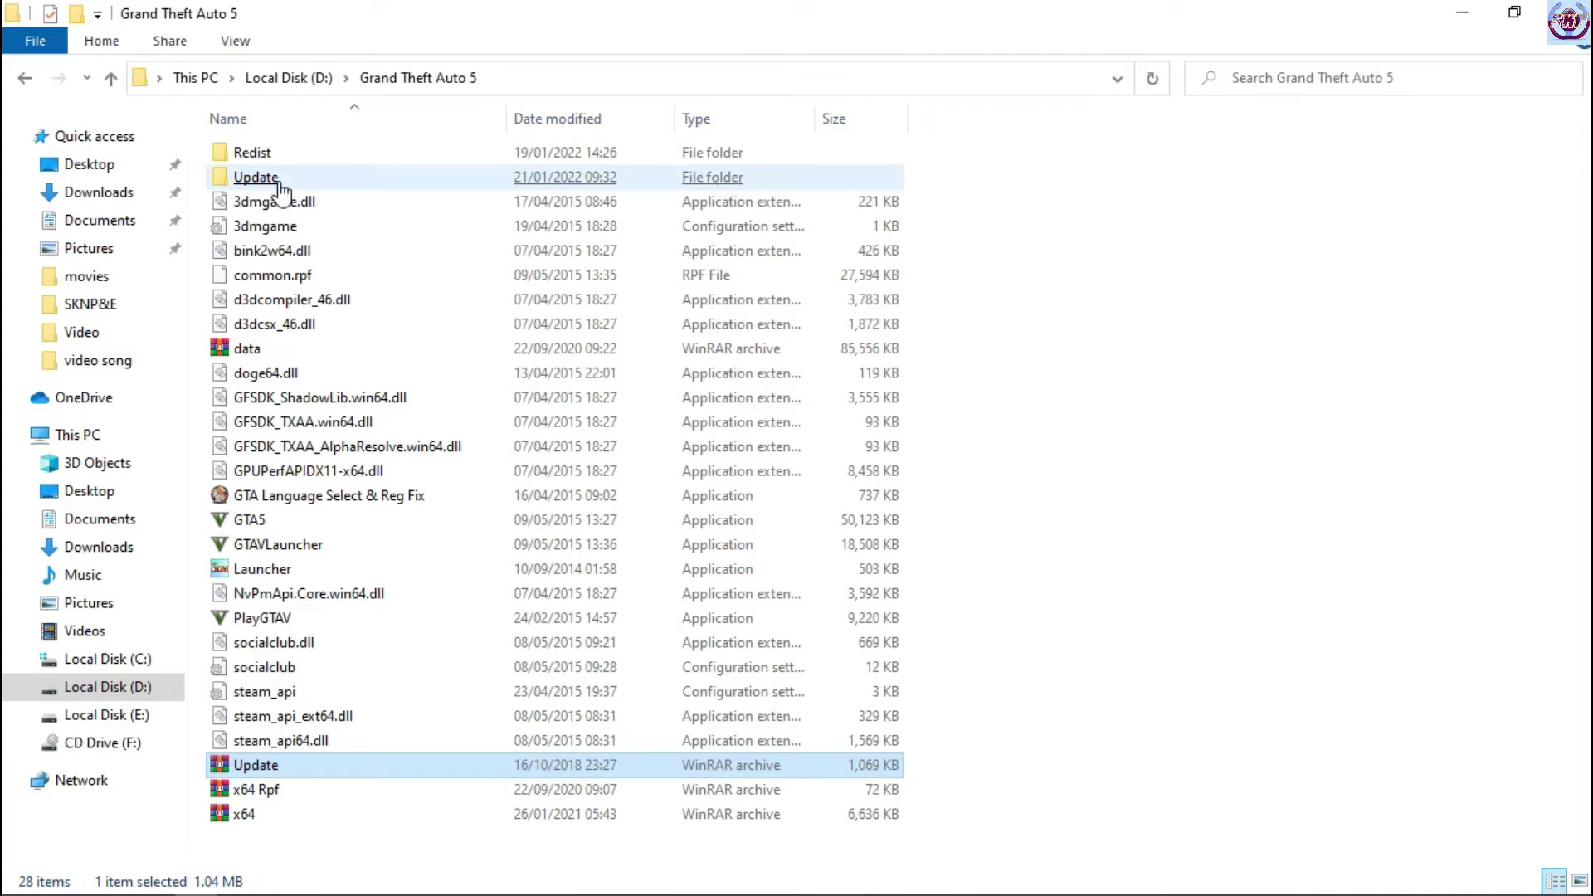
Step: Move the Installer folder out of the Update folder into the Grand Theft Auto 5 folder
left_click(254, 183)
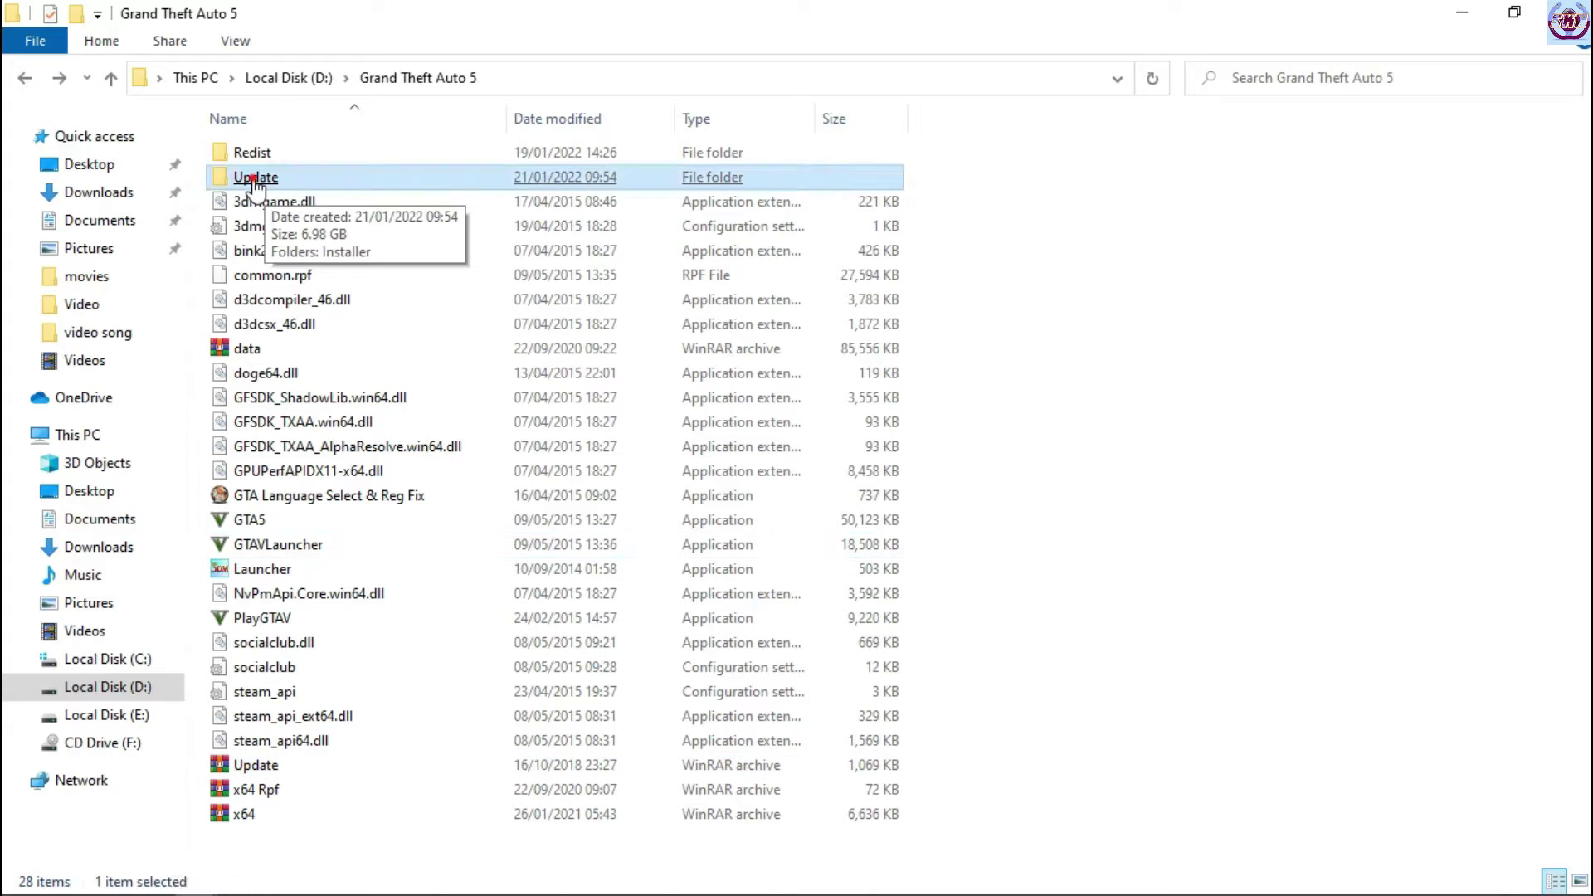
double_click(253, 183)
left_click(277, 157)
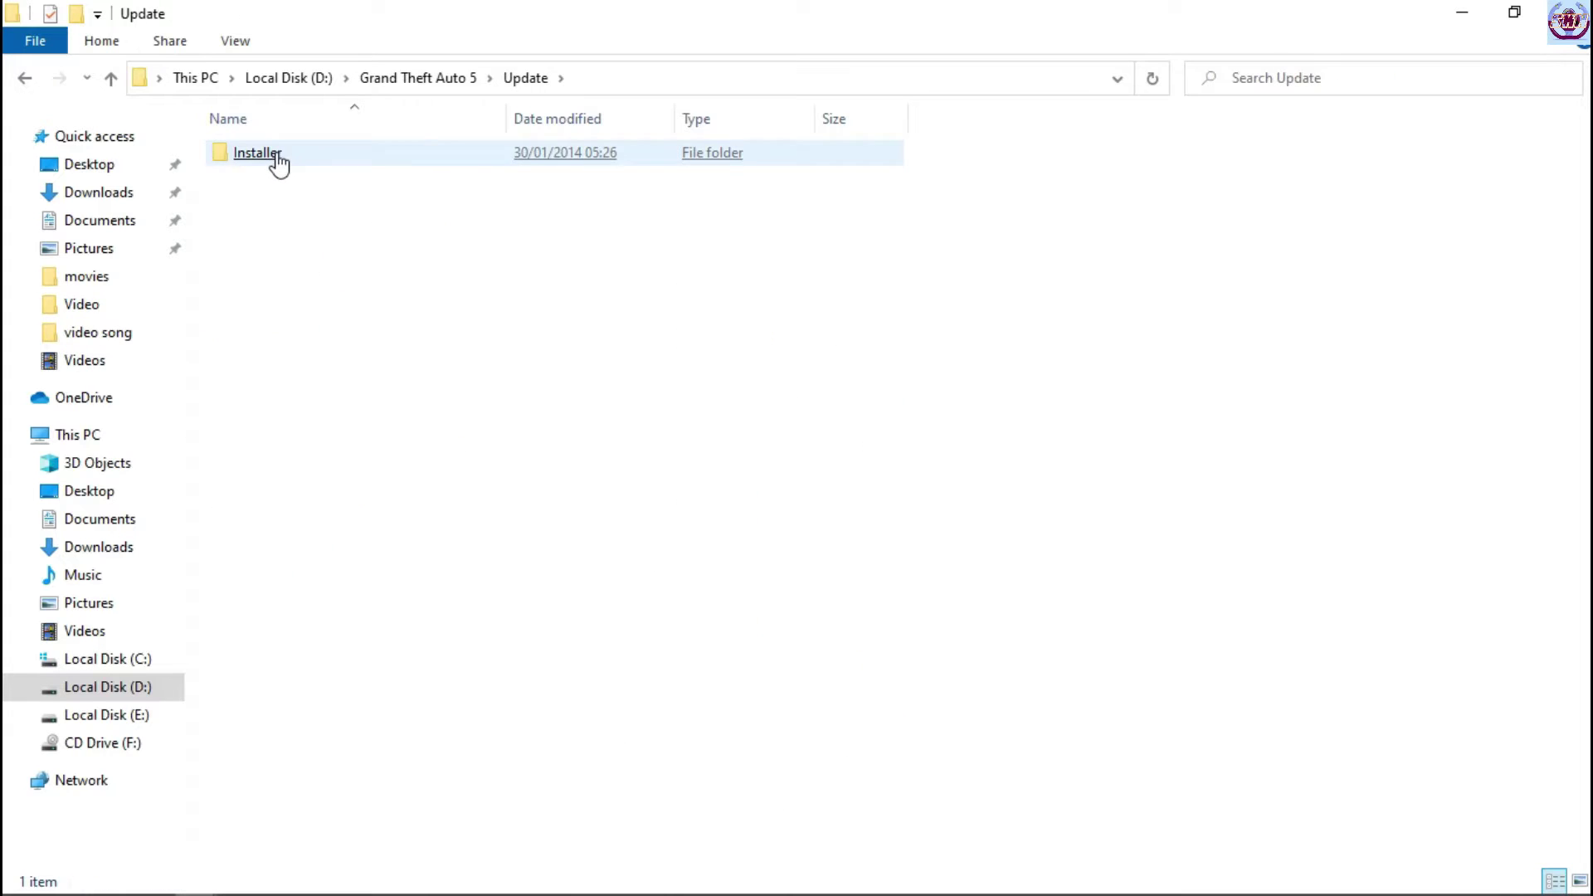
right_click(278, 158)
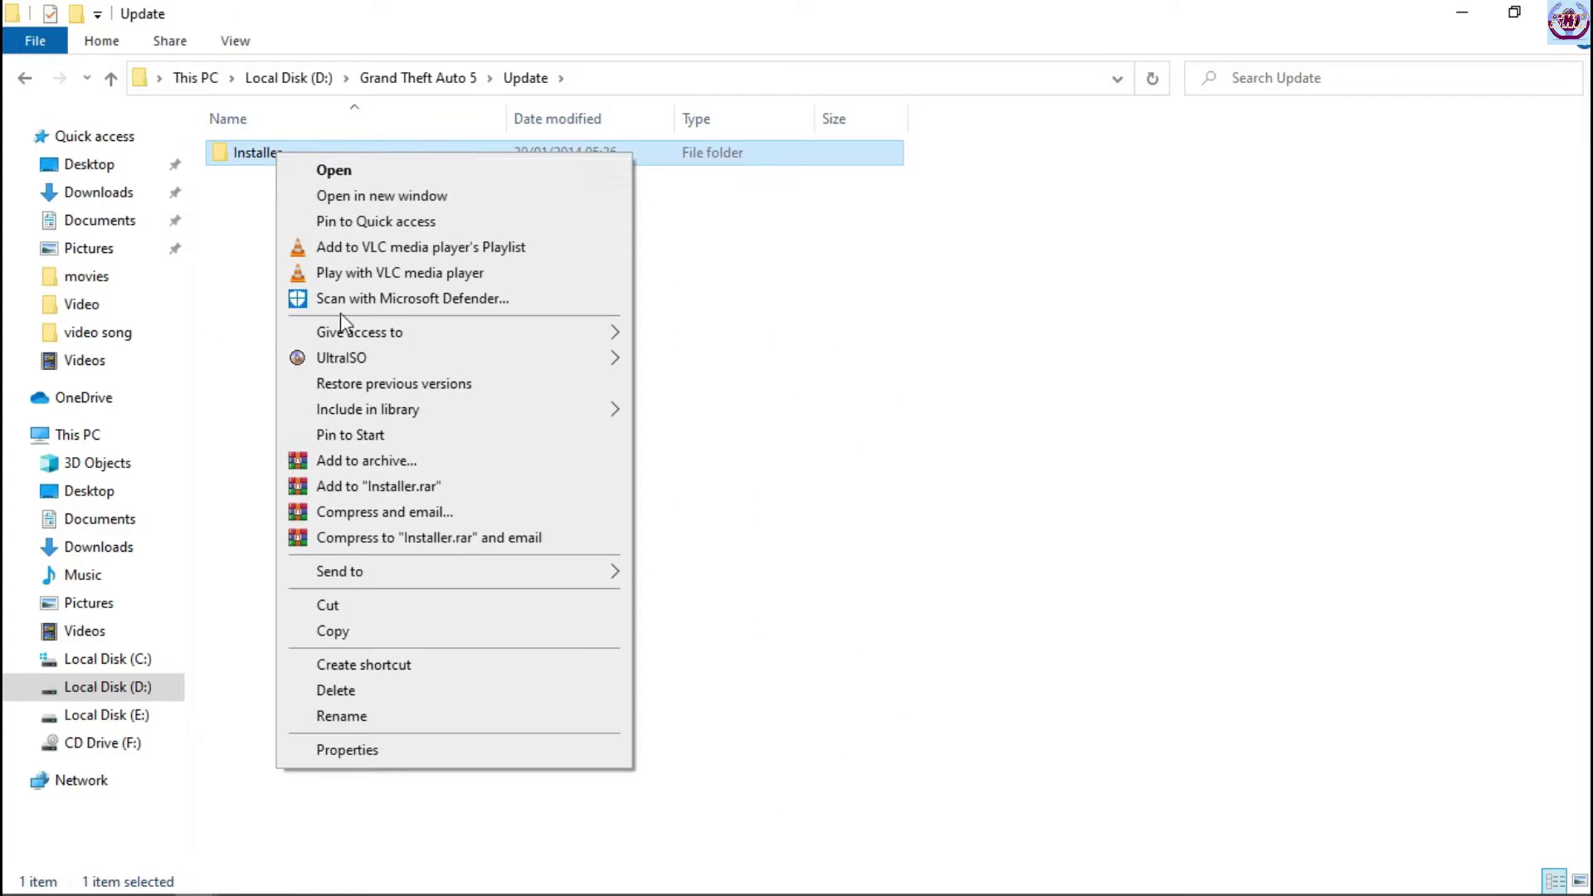
left_click(347, 606)
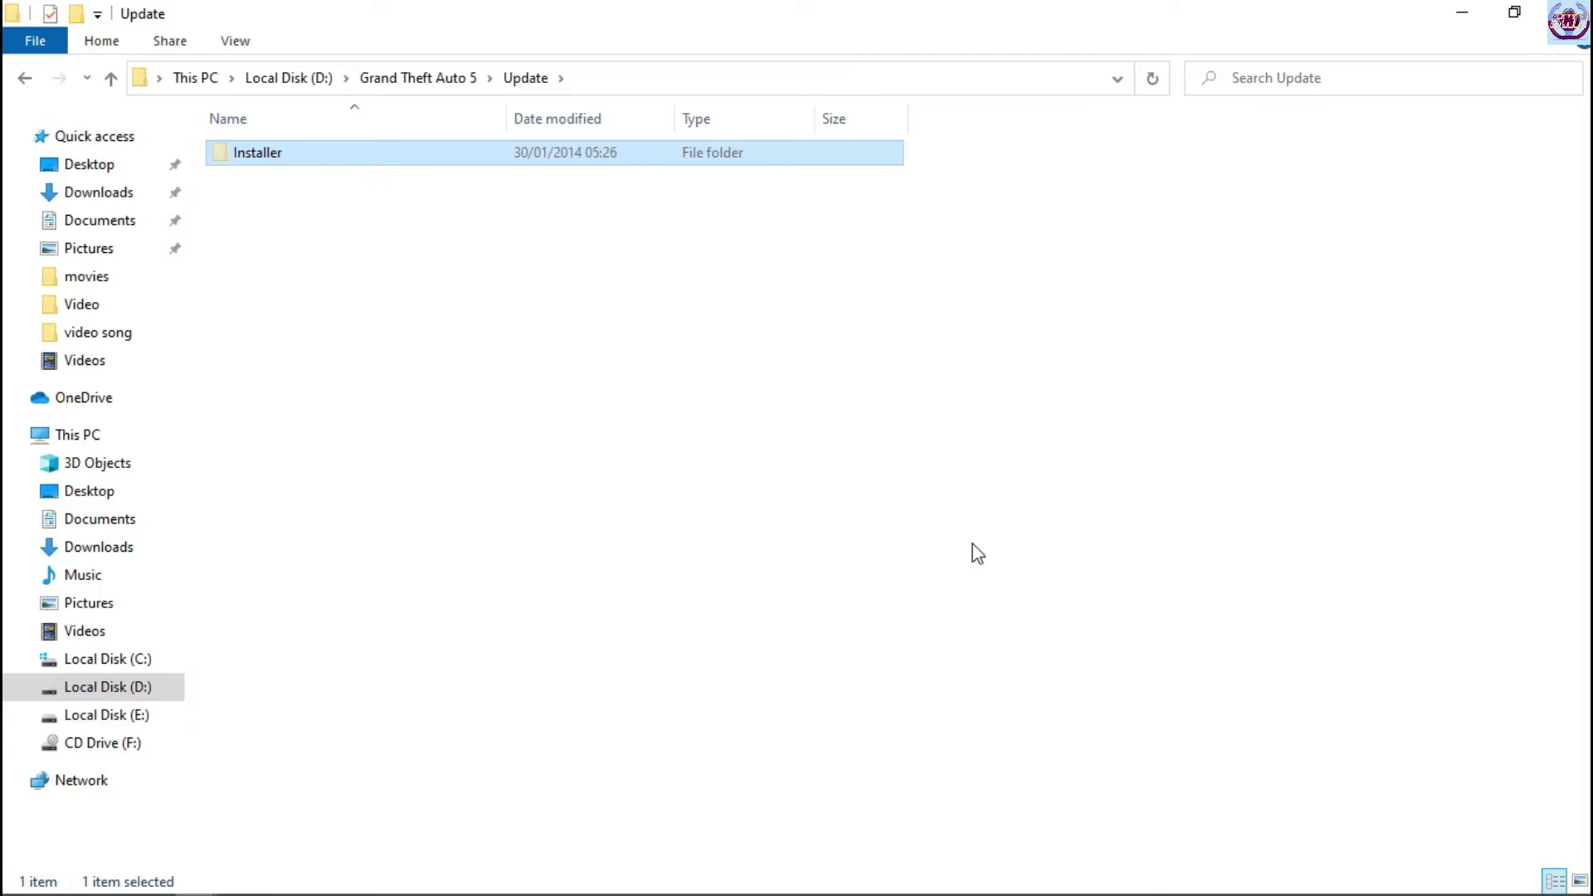
key("BackSpace")
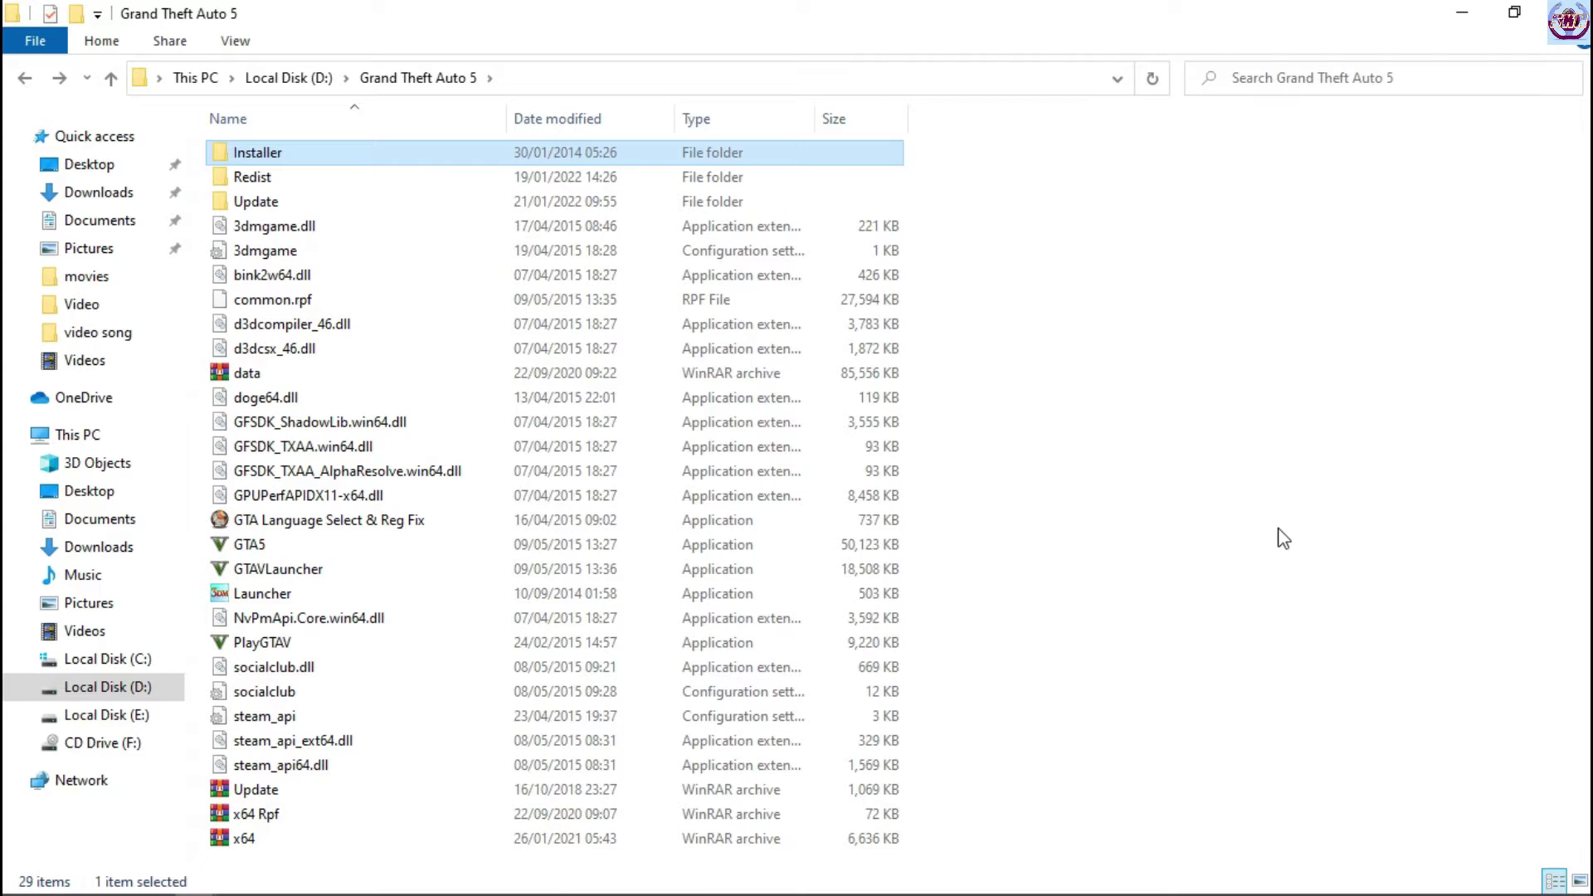
Step: Delete the emptied Update folder and the Update archive from the Grand Theft Auto 5 folder
key("Down")
key("Down")
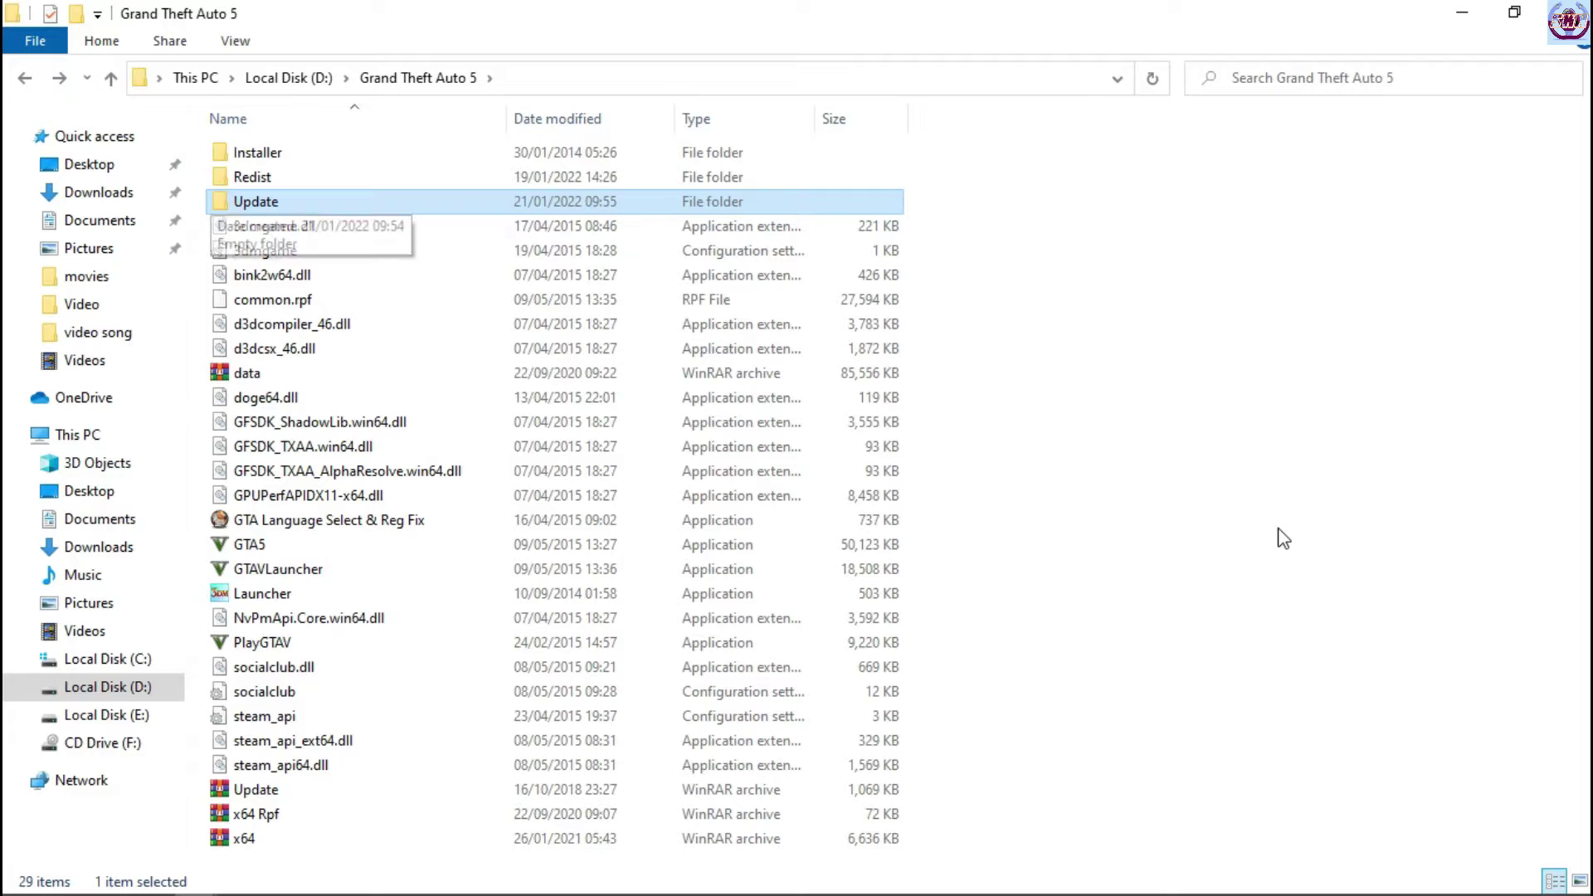
key("Delete")
key("Down")
key("Down")
key("Down")
key("Down")
key("Down")
key("Down")
key("Down")
key("Down")
key("Down")
key("Down")
key("Down")
key("Down")
key("Down")
key("Down")
key("Down")
key("Down")
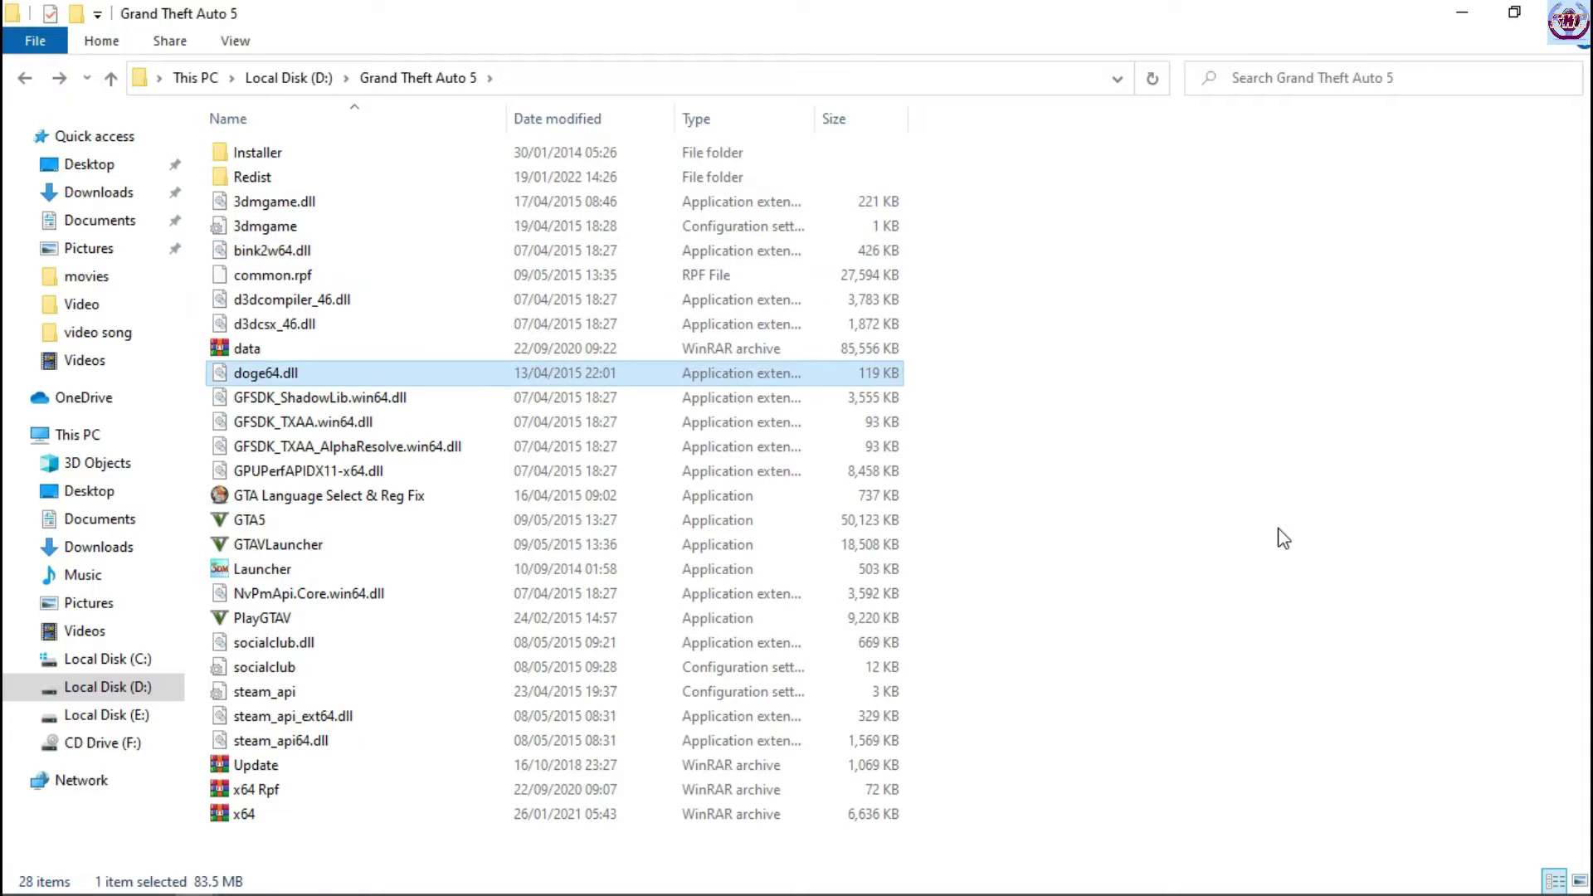
key("Down")
key("Down")
key("Down")
key("Down")
key("Down")
key("Down")
key("Down")
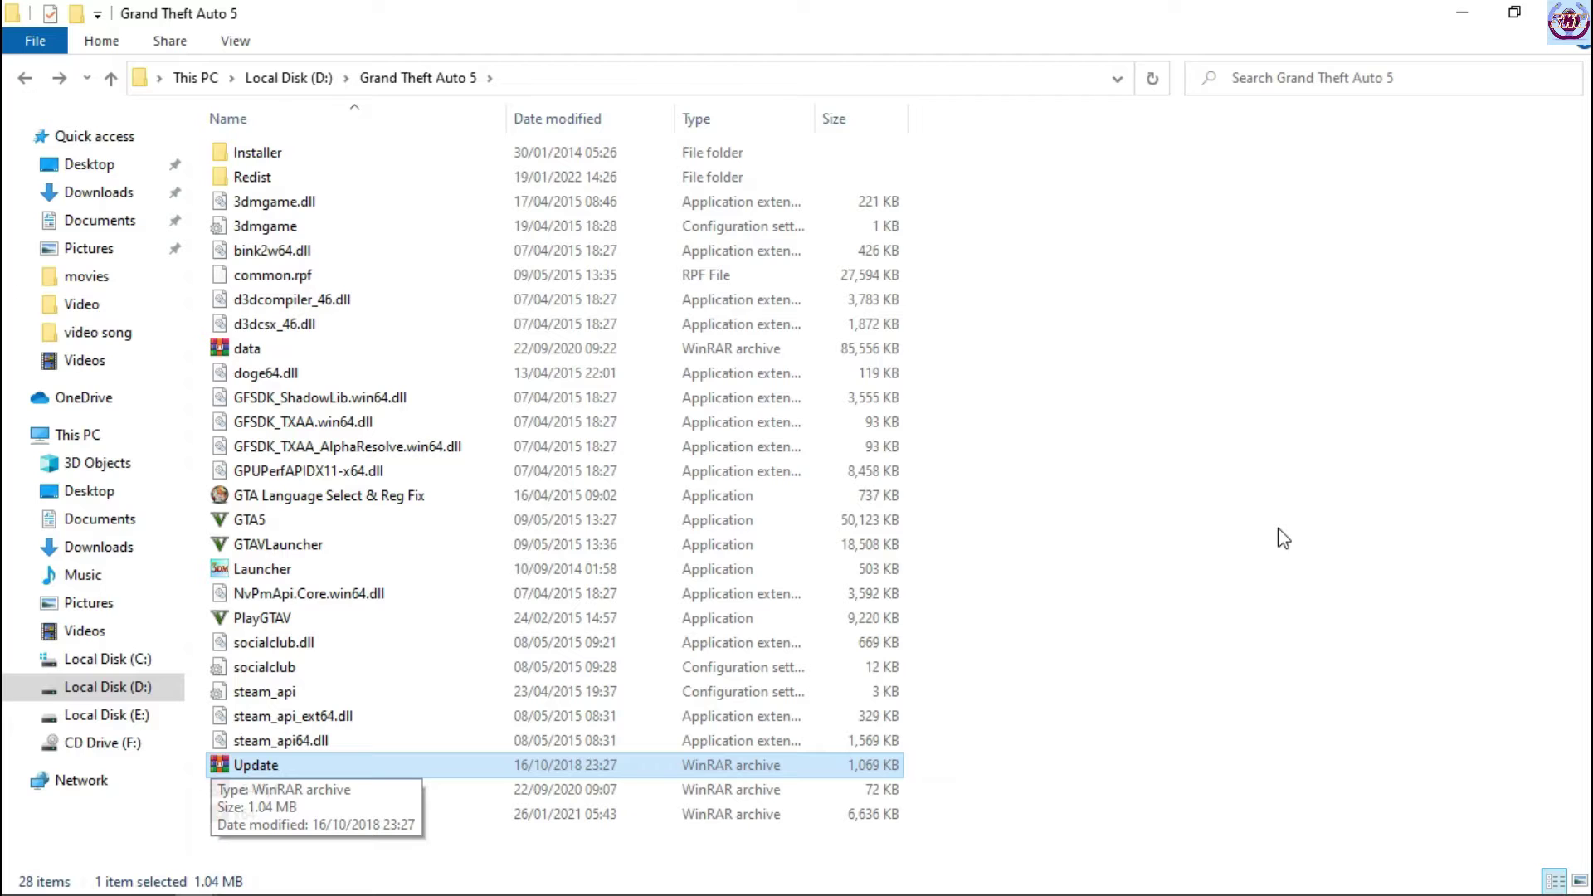
key("Delete")
Step: Extract the data archive to its default data folder inside Grand Theft Auto 5 and close the archive window
key("Up")
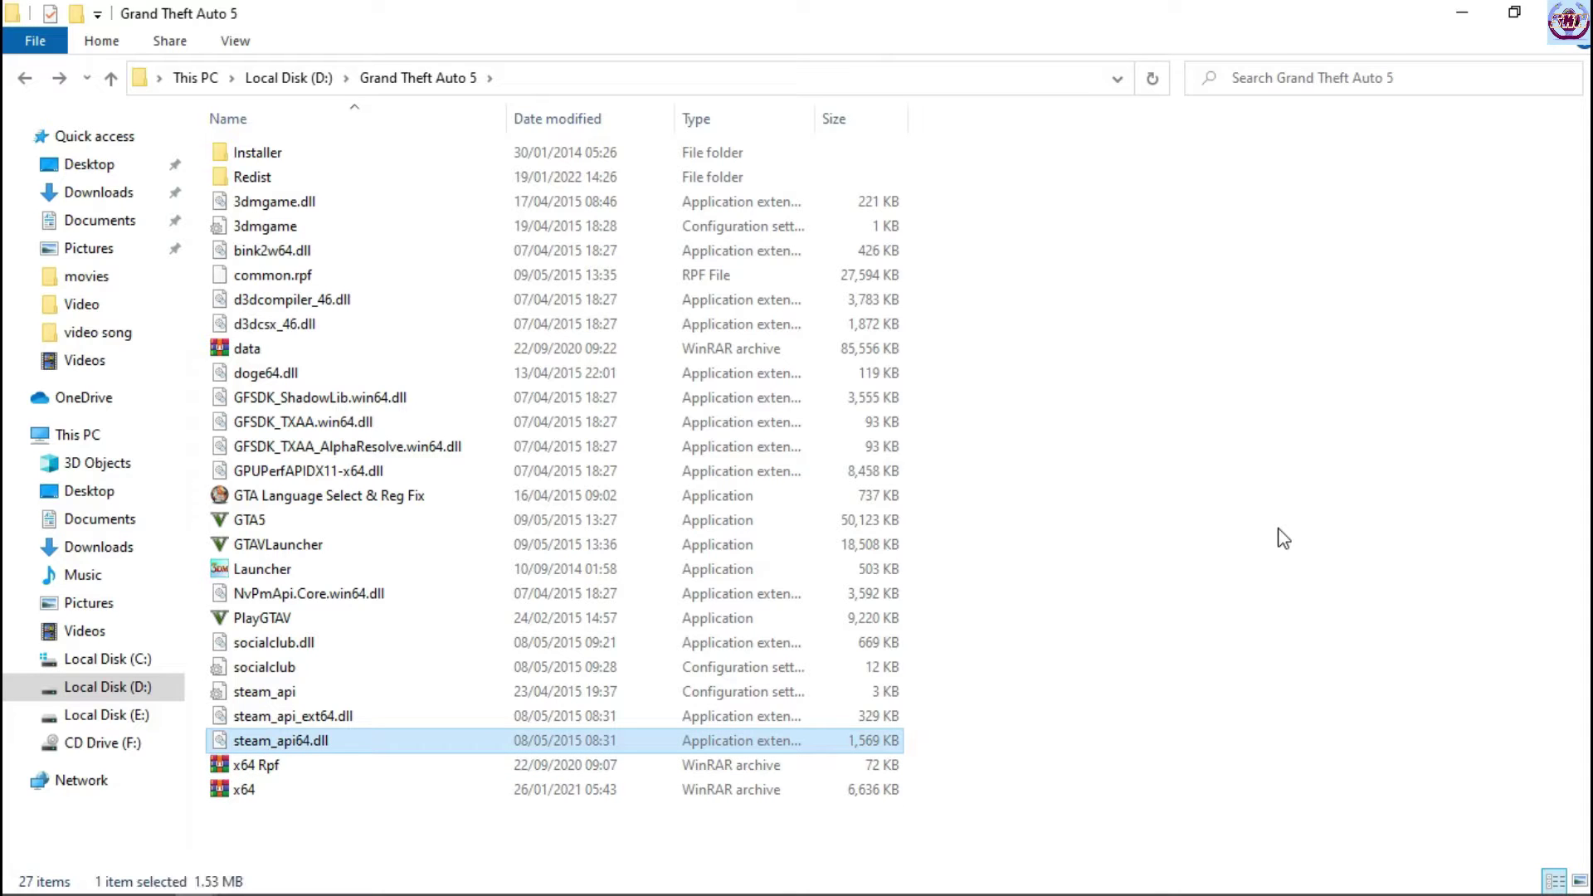
key("l")
key("d")
key("a")
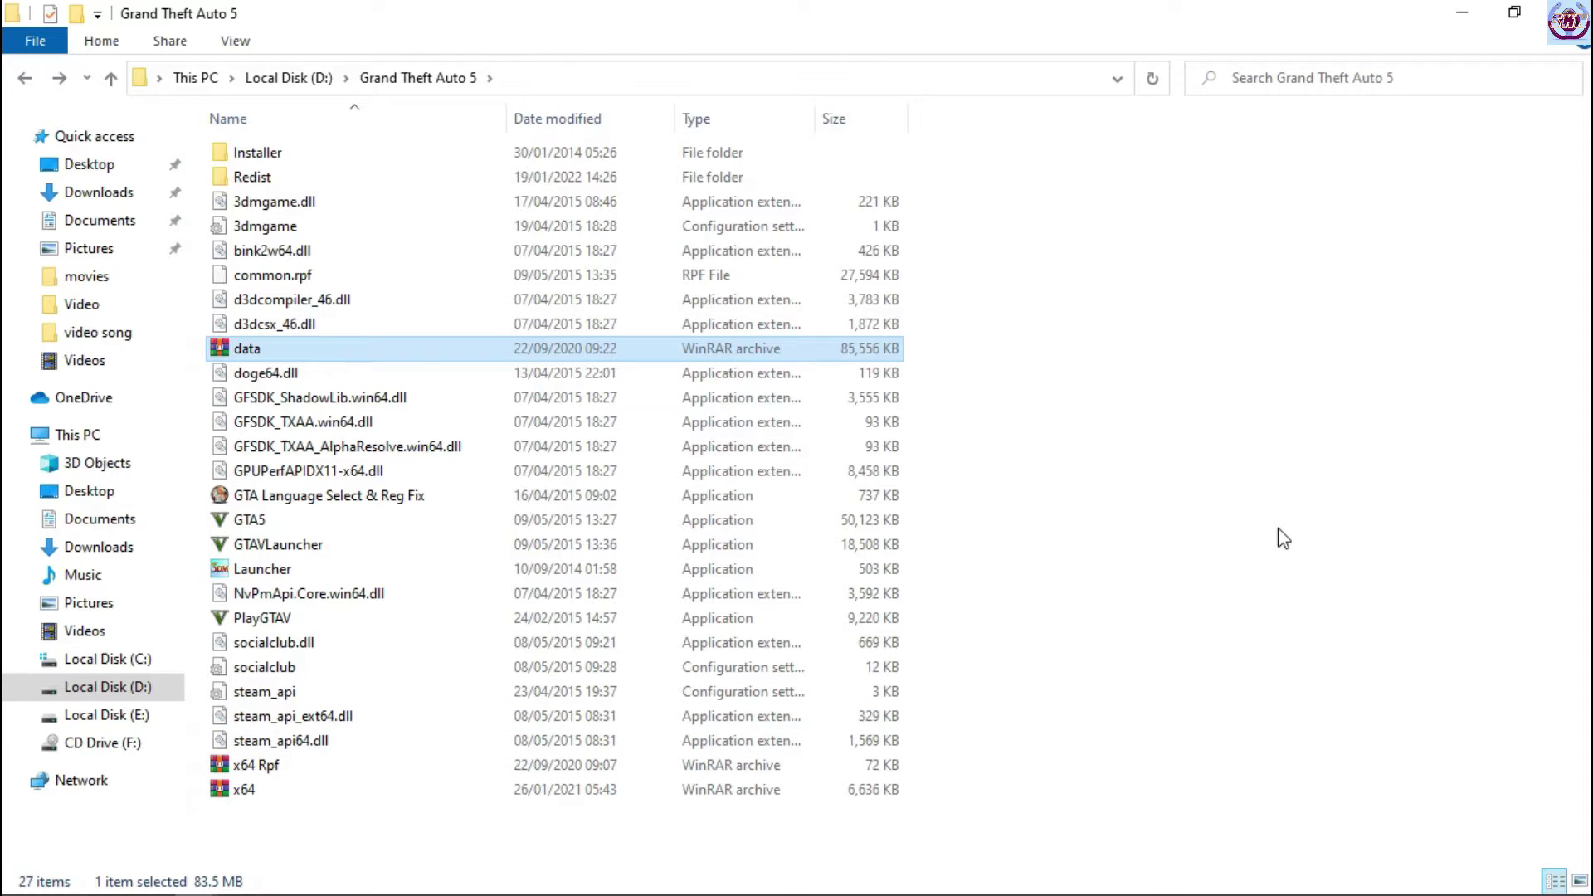
key("Return")
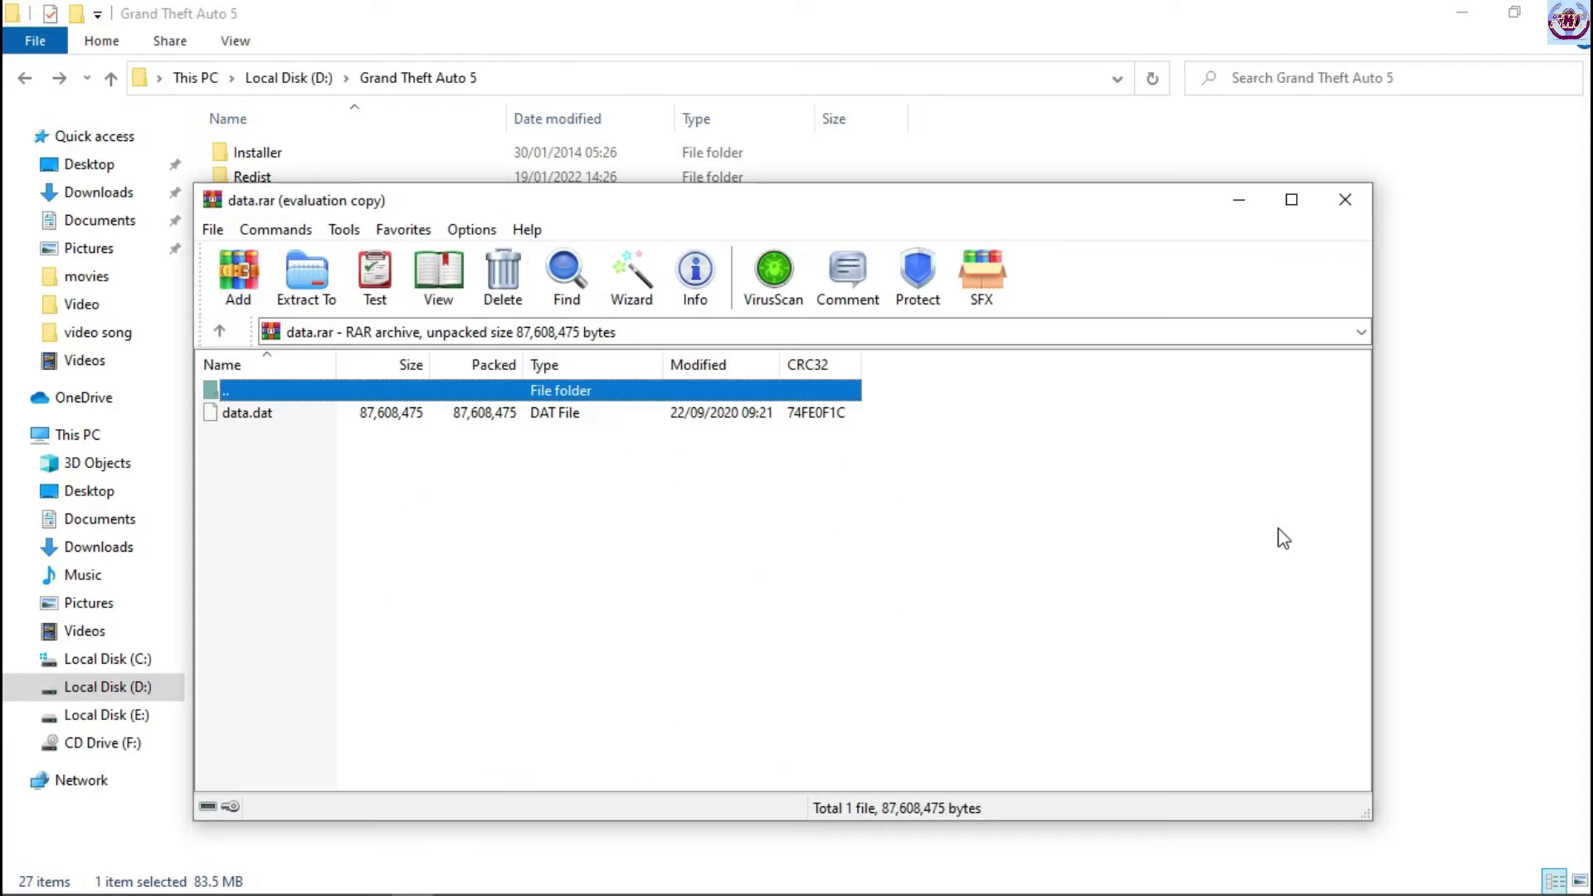
left_click(318, 254)
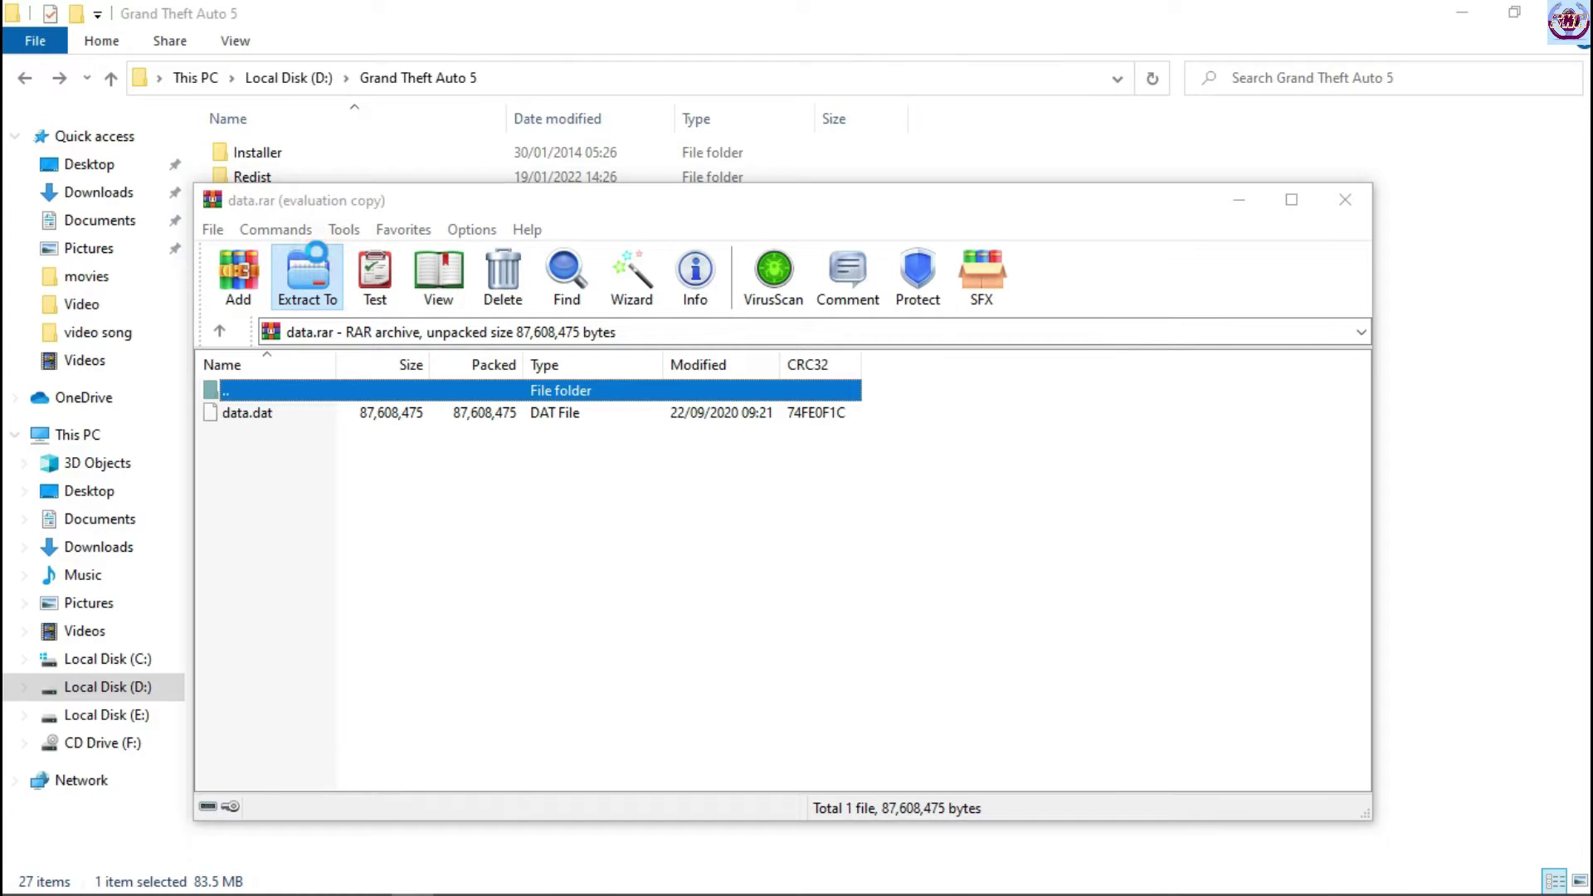
key("Return")
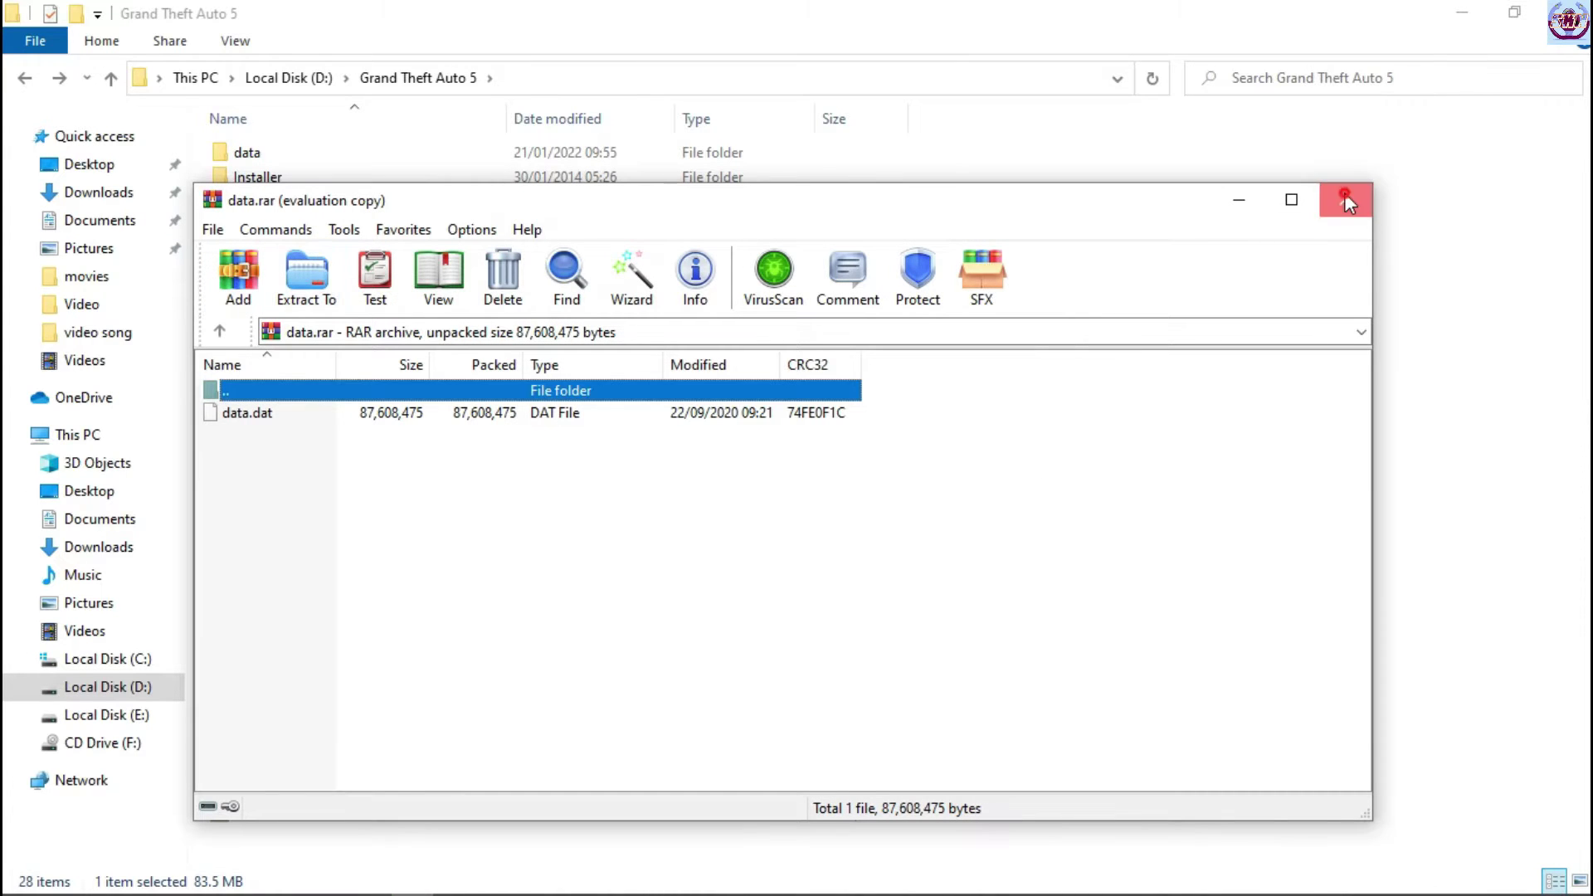
left_click(1345, 199)
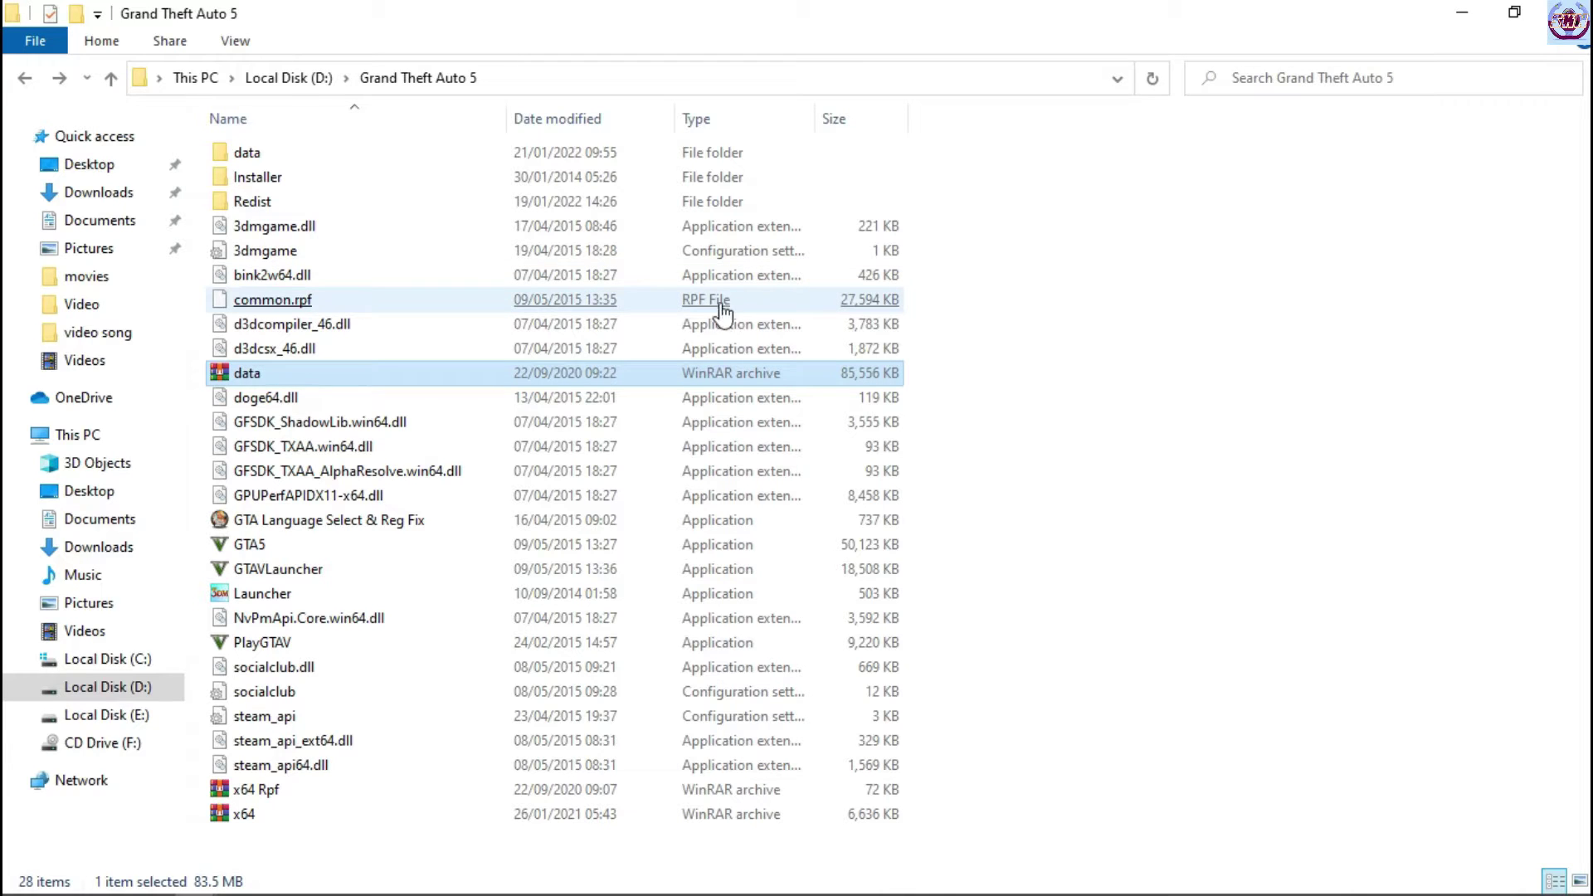
Step: Examine the contents of the extracted data folder and of the Installer folder with its data subfolder
left_click(635, 308)
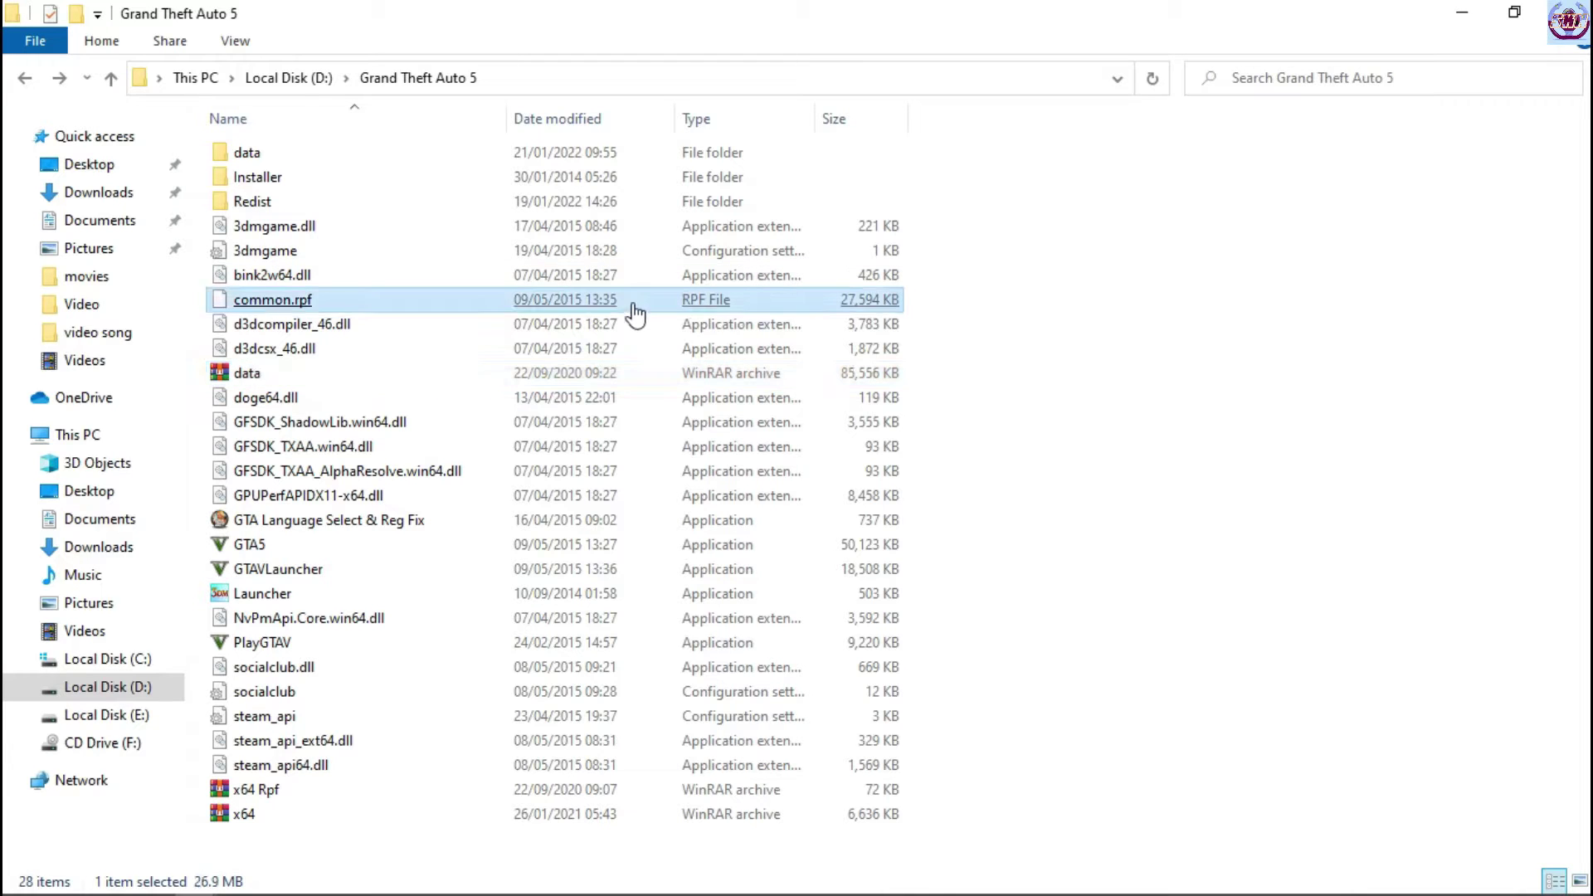
double_click(576, 154)
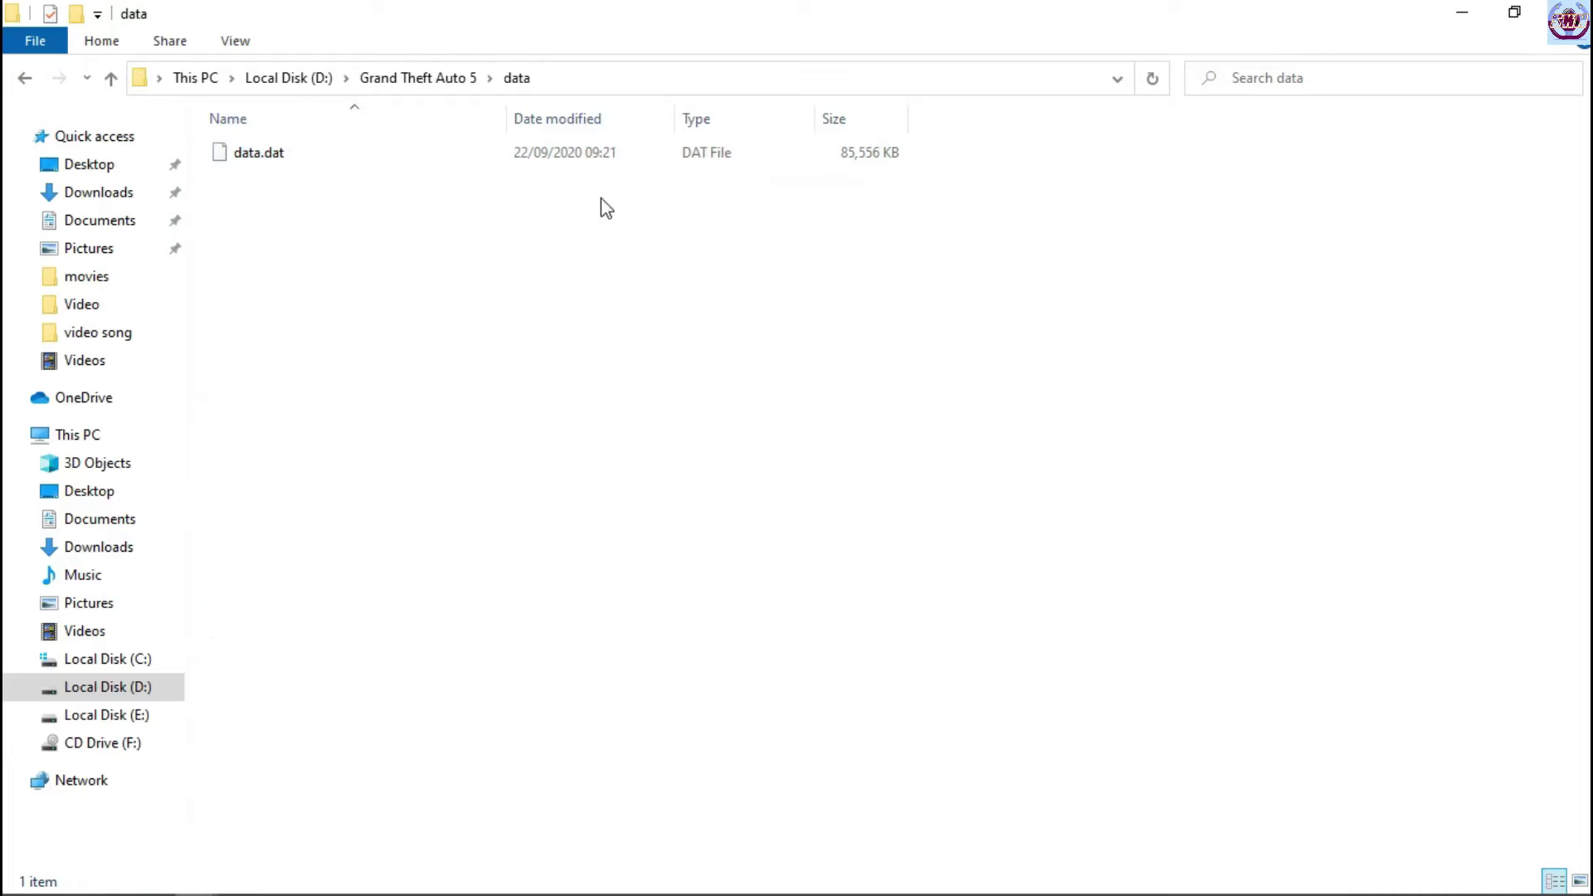
left_click(589, 165)
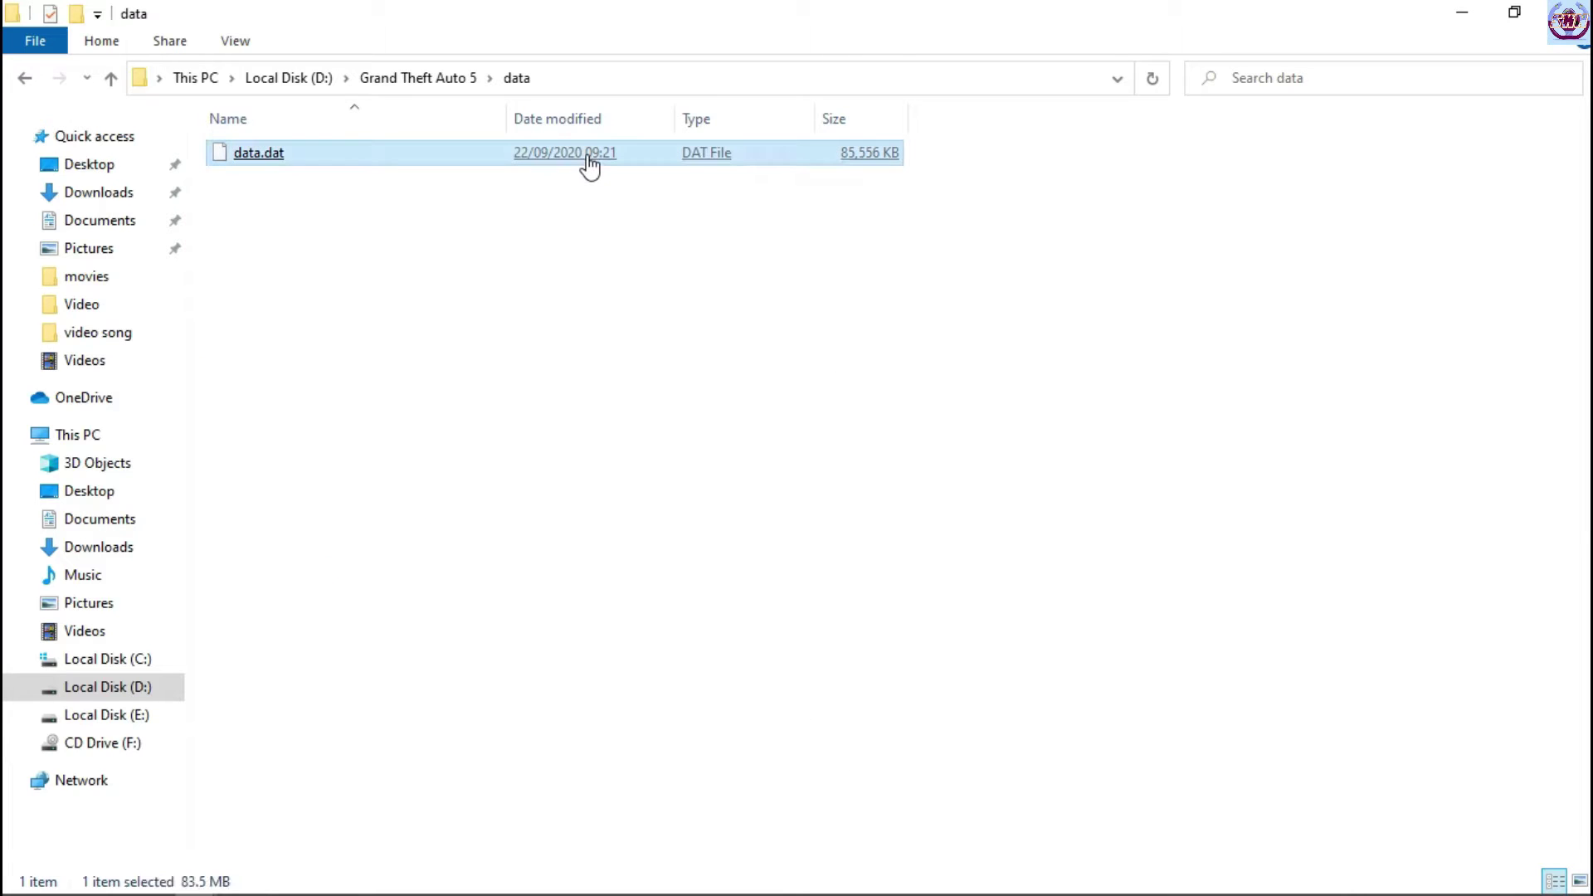
key("alt+Left")
double_click(590, 176)
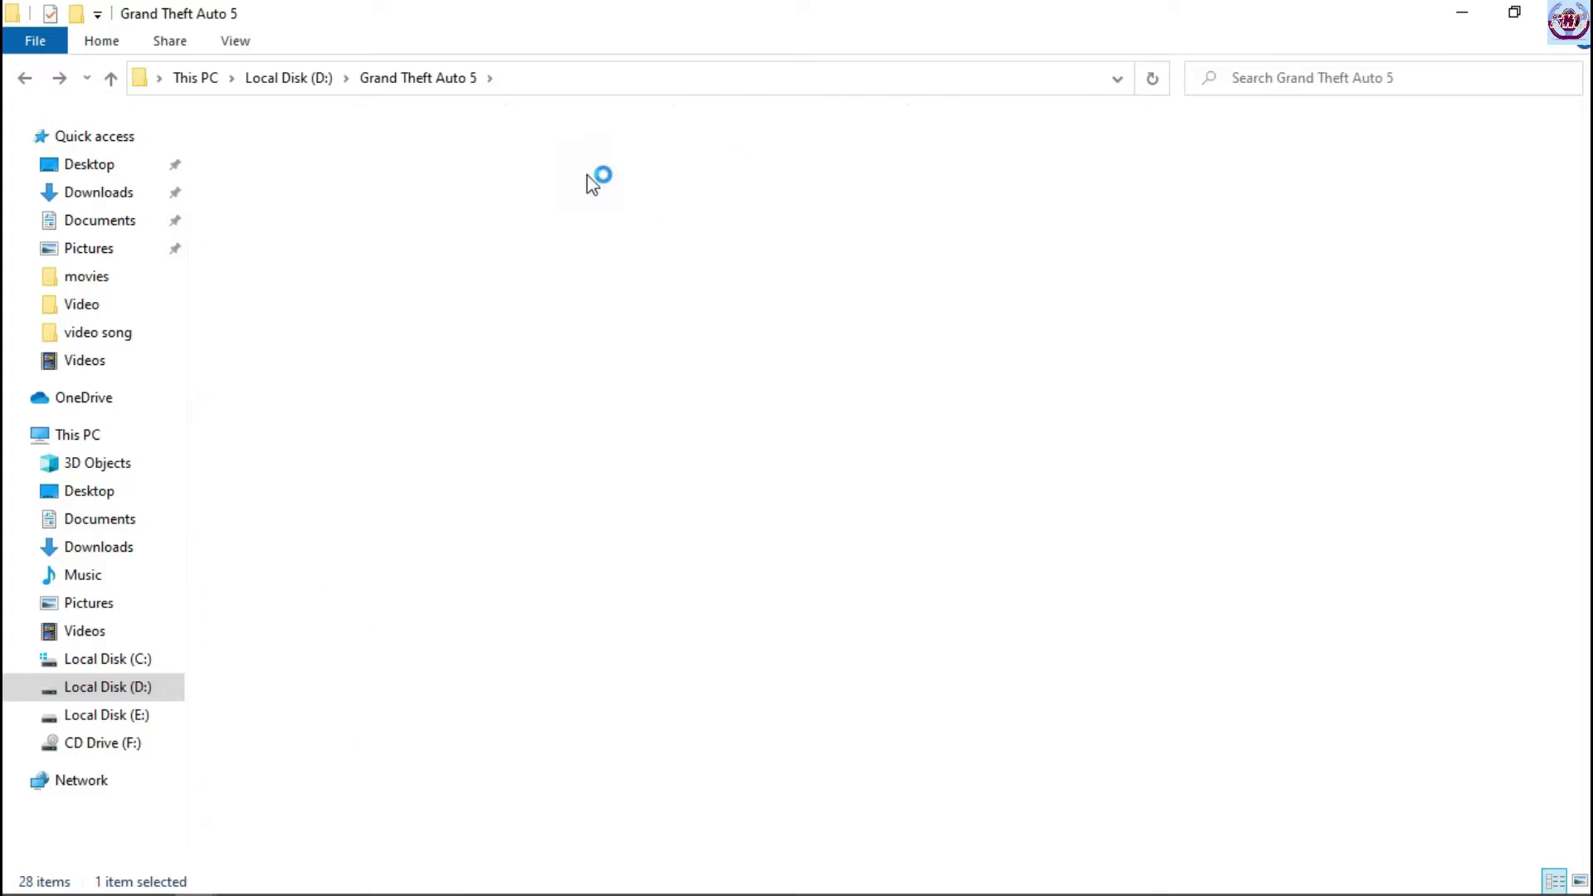
left_click(514, 157)
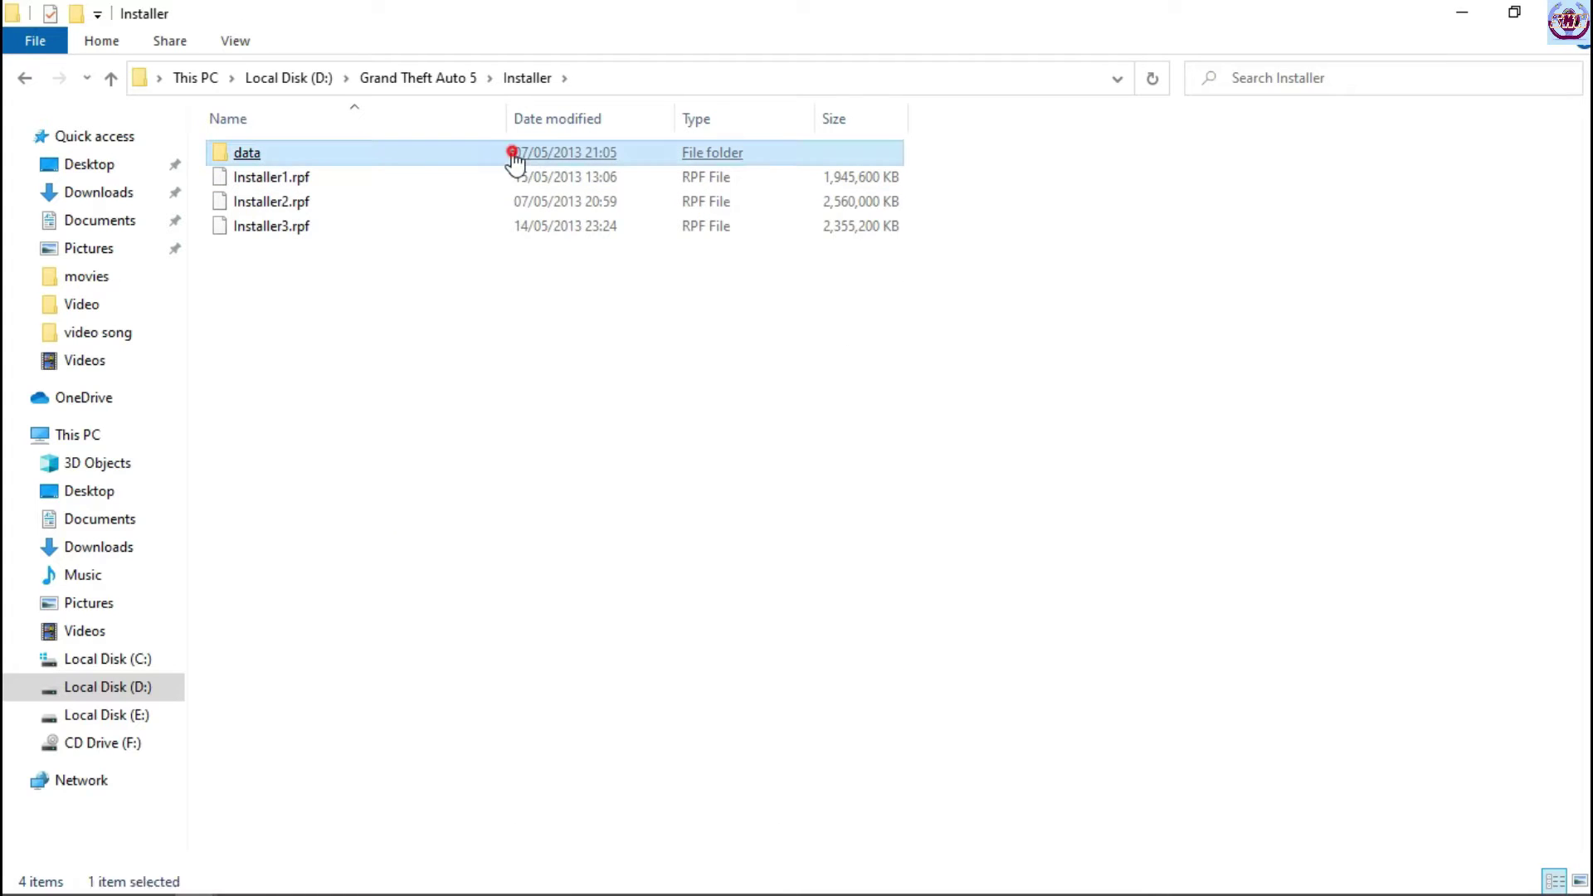
double_click(513, 157)
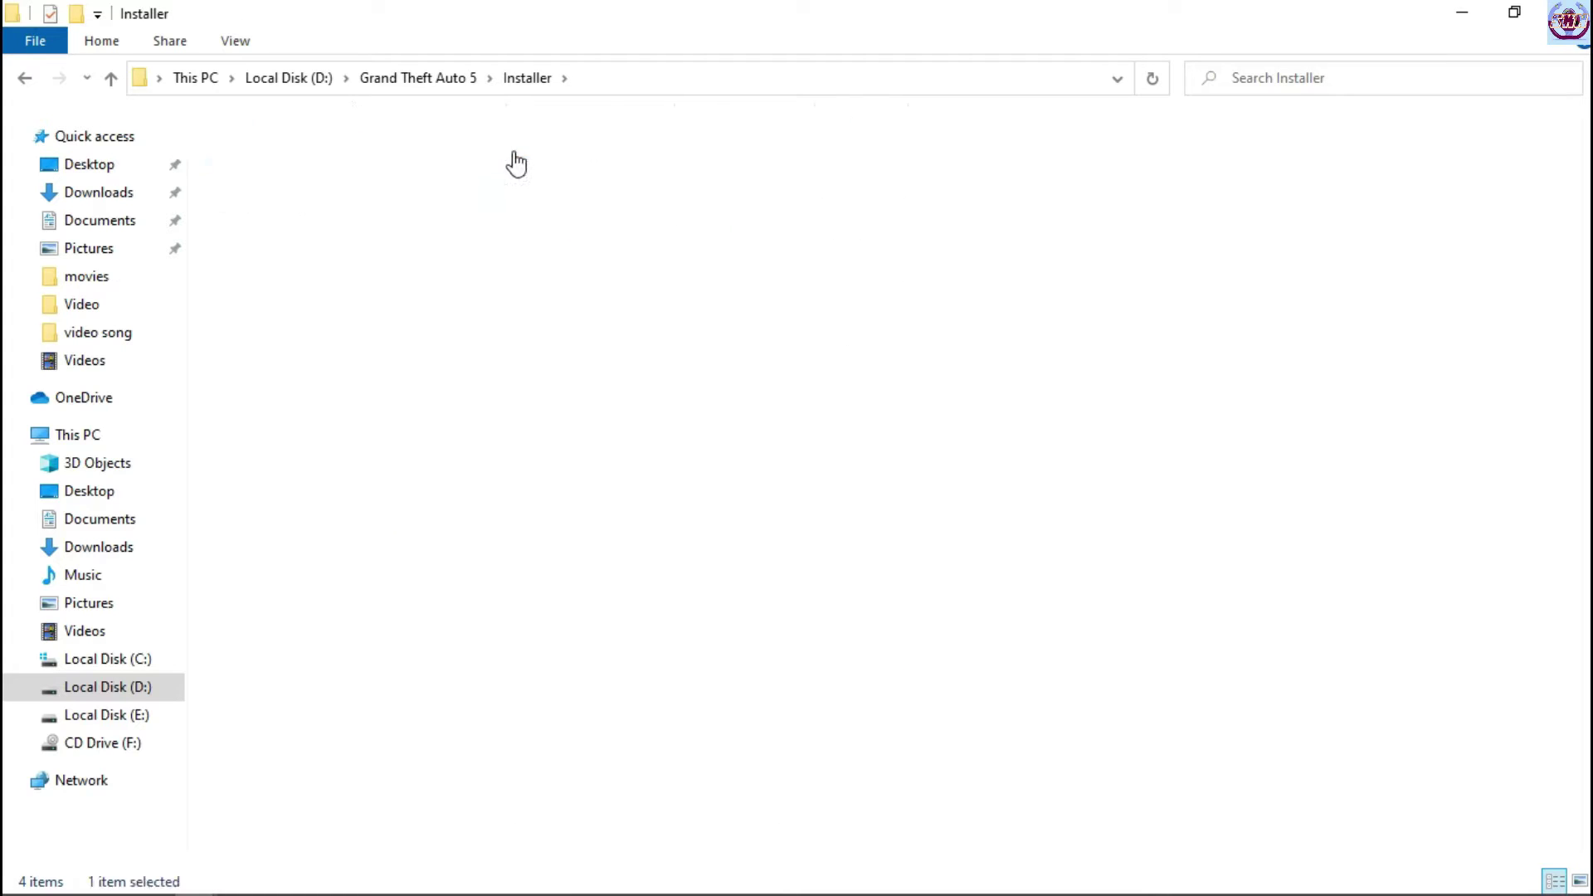
key("alt+Left")
key("alt+Left")
left_click(629, 302)
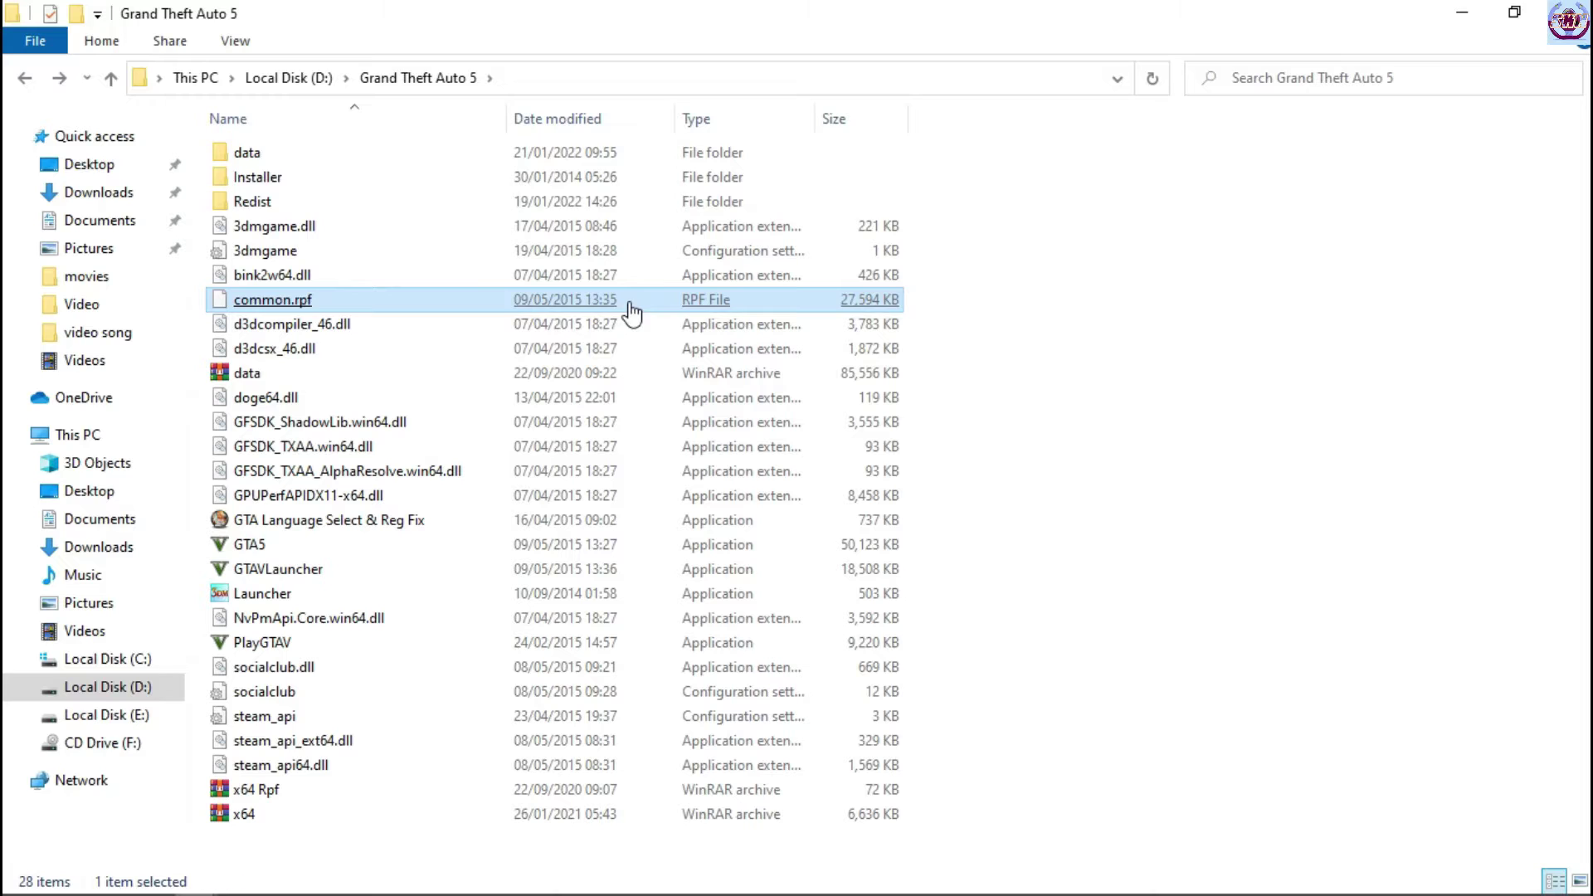
Step: Transfer data.dat from the extracted data folder into the data subfolder of the Installer folder
double_click(519, 156)
left_click(519, 158)
right_click(519, 156)
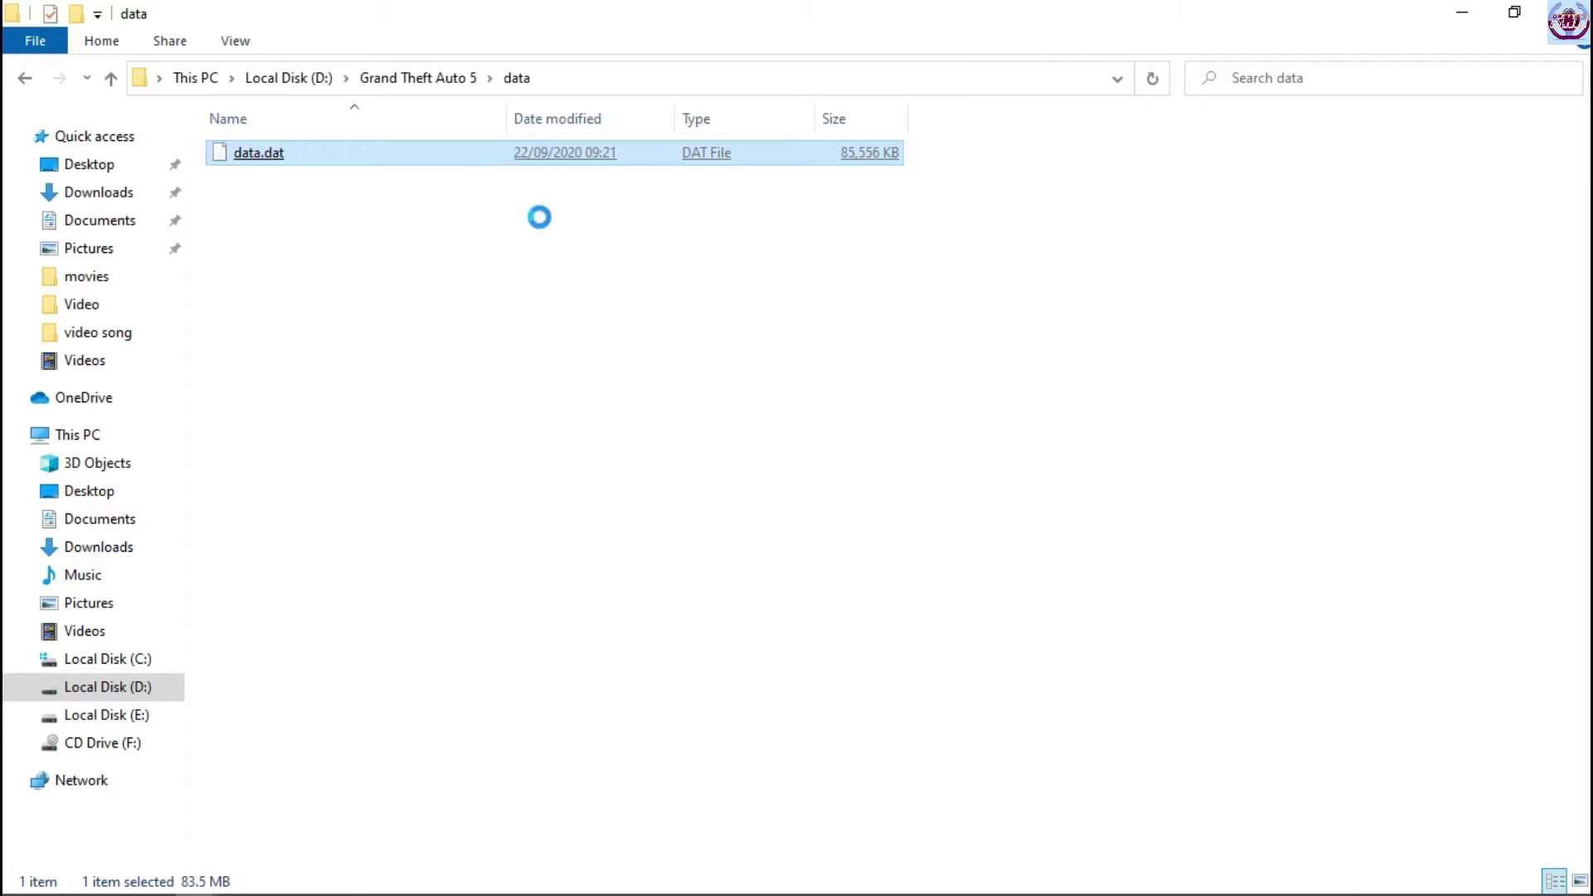
left_click(594, 446)
key("alt+Left")
left_click(594, 452)
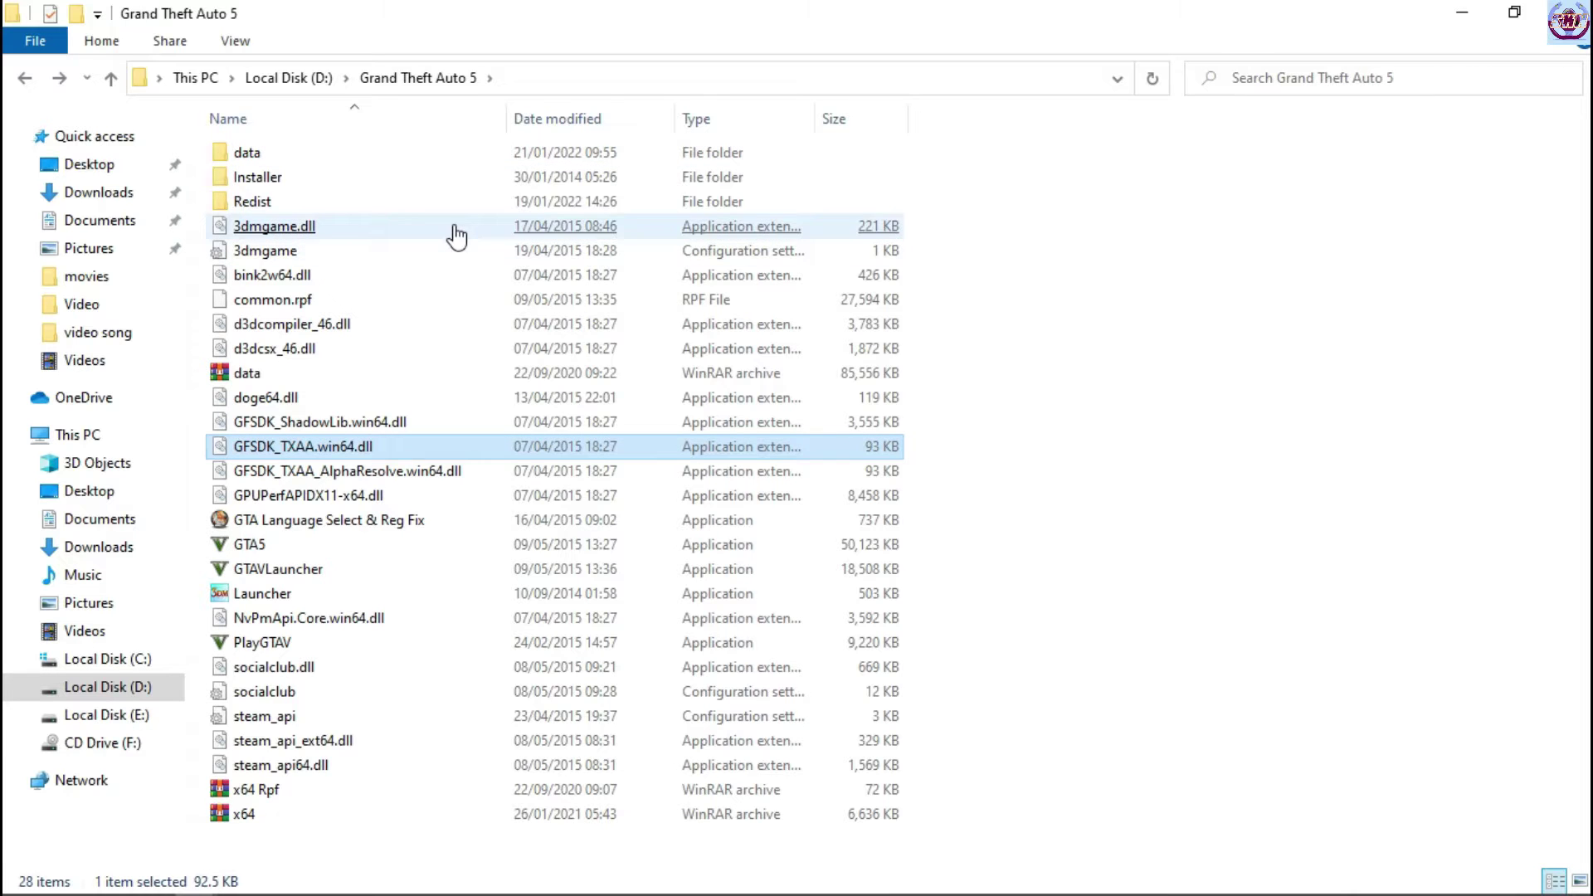
left_click(412, 182)
double_click(412, 181)
double_click(393, 154)
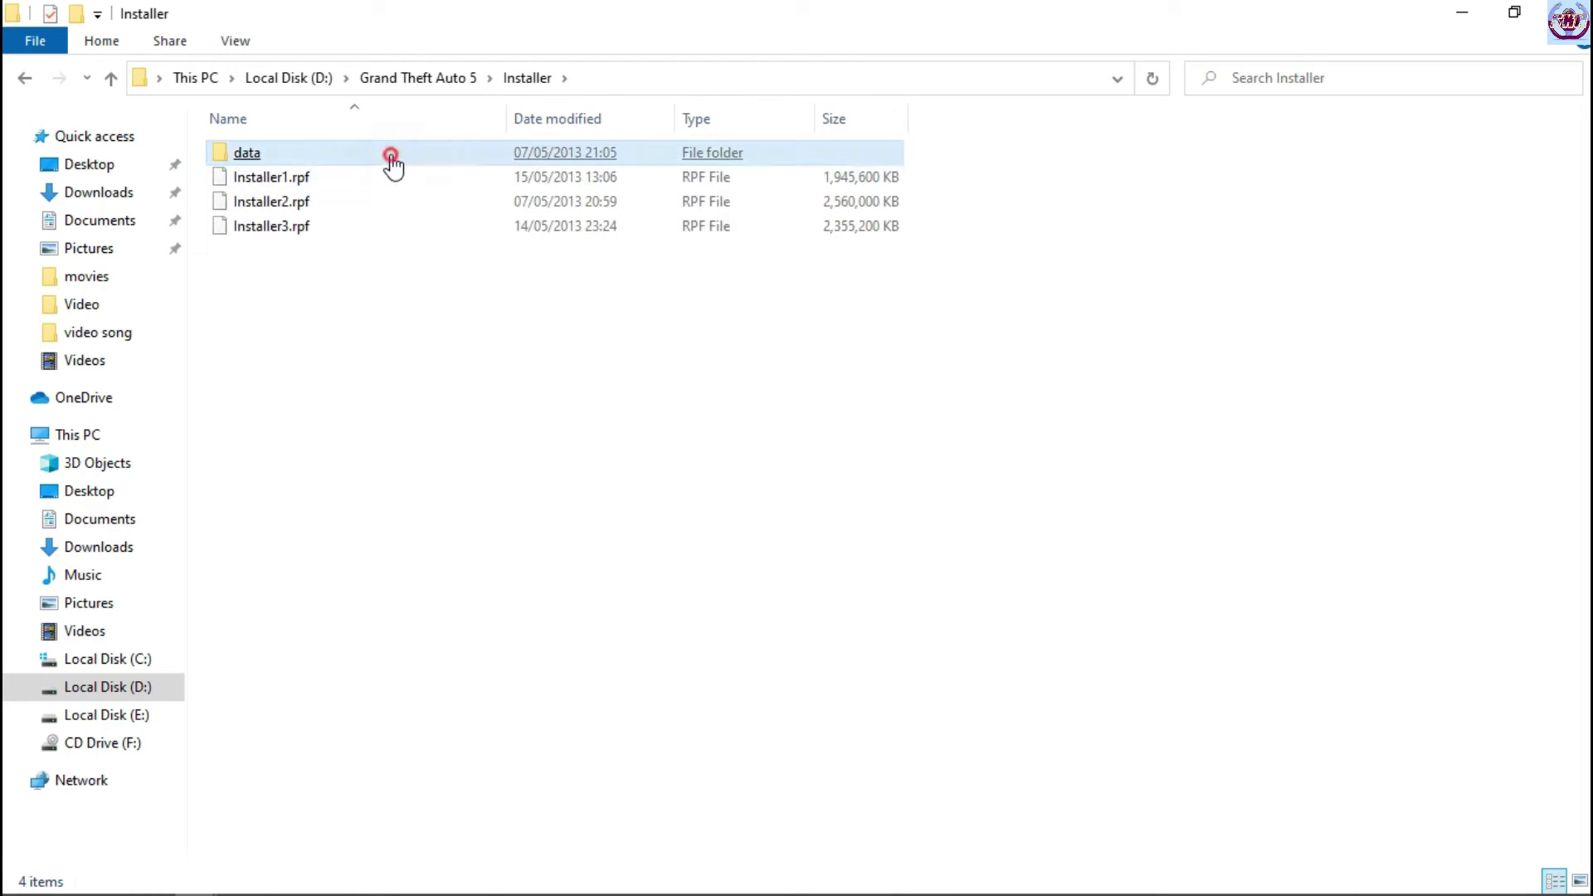
right_click(523, 343)
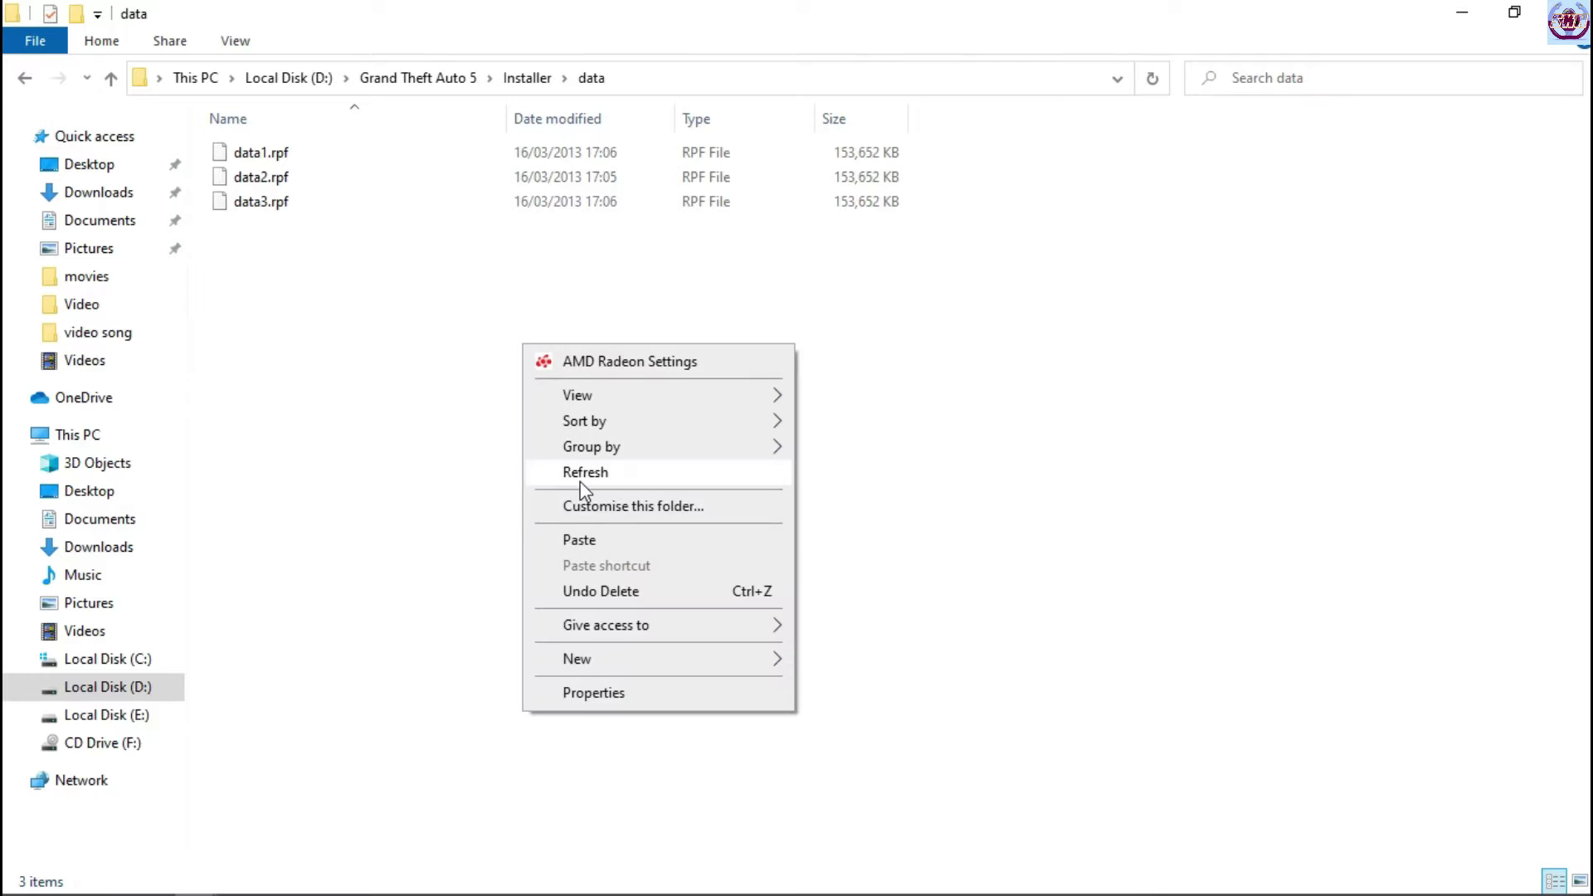
left_click(589, 541)
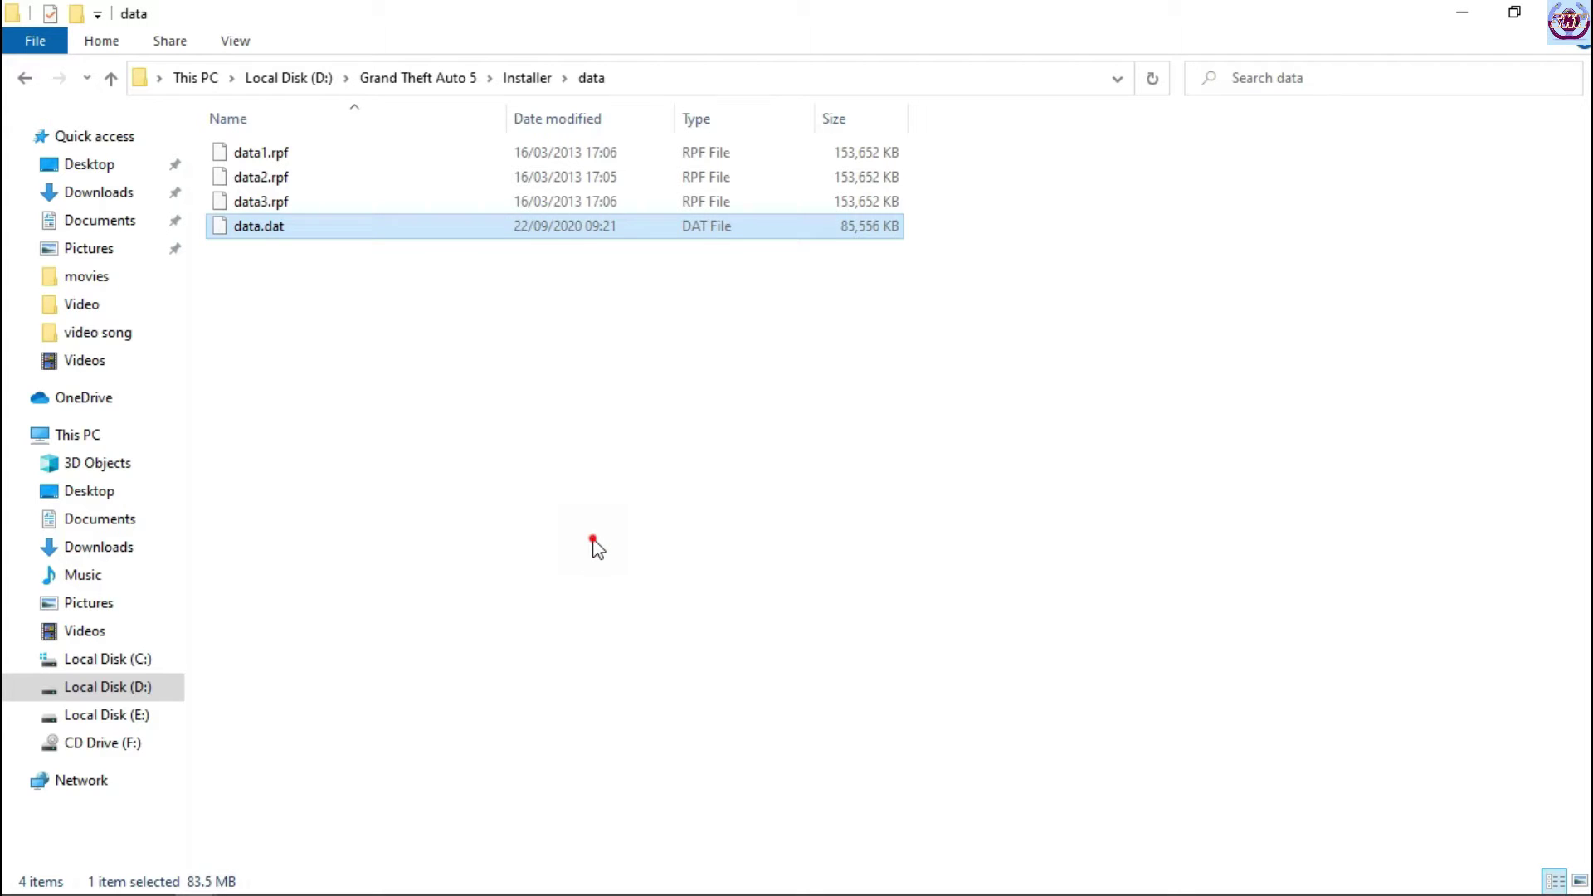
Step: Delete the emptied data folder and the data archive from the Grand Theft Auto 5 folder
left_click(594, 543)
key("alt+Up")
key("alt+Up")
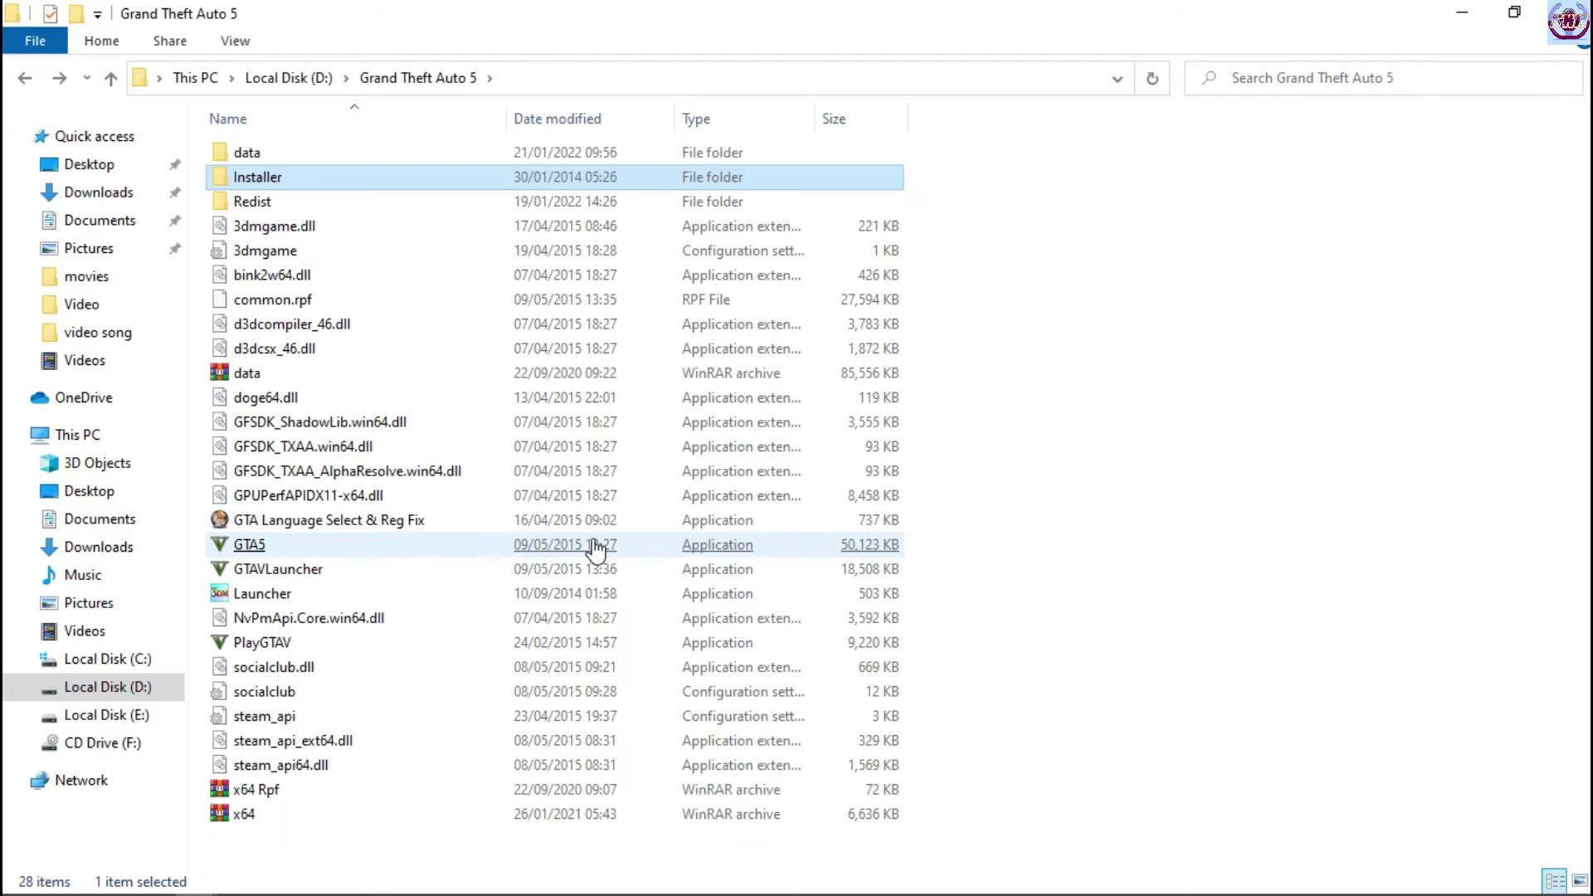
left_click(594, 545)
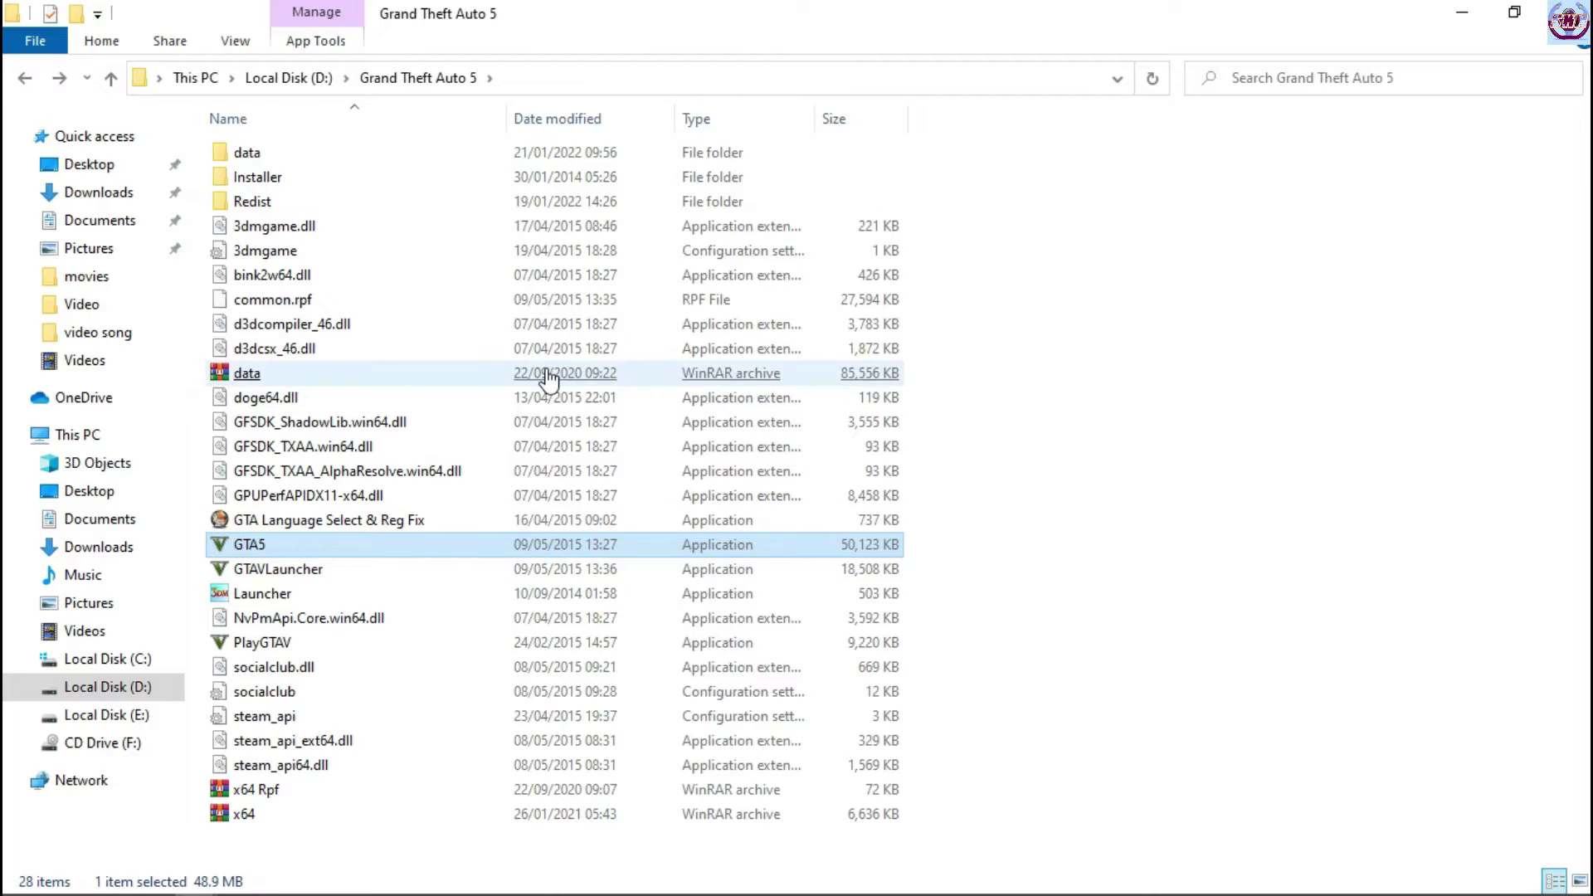
left_click(371, 157)
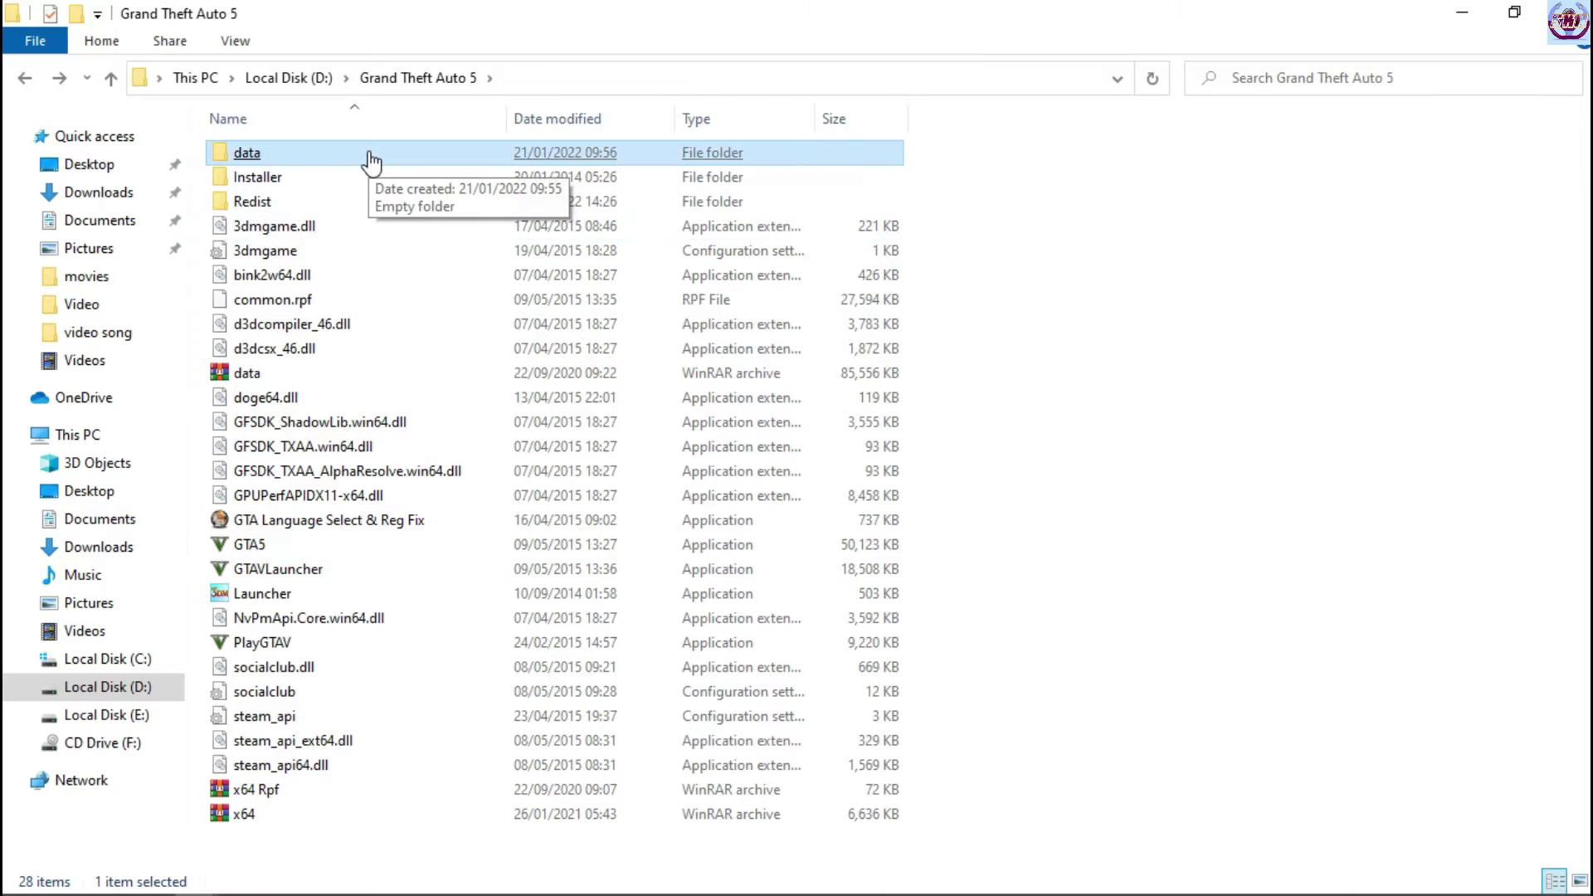
key("Delete")
left_click(313, 361)
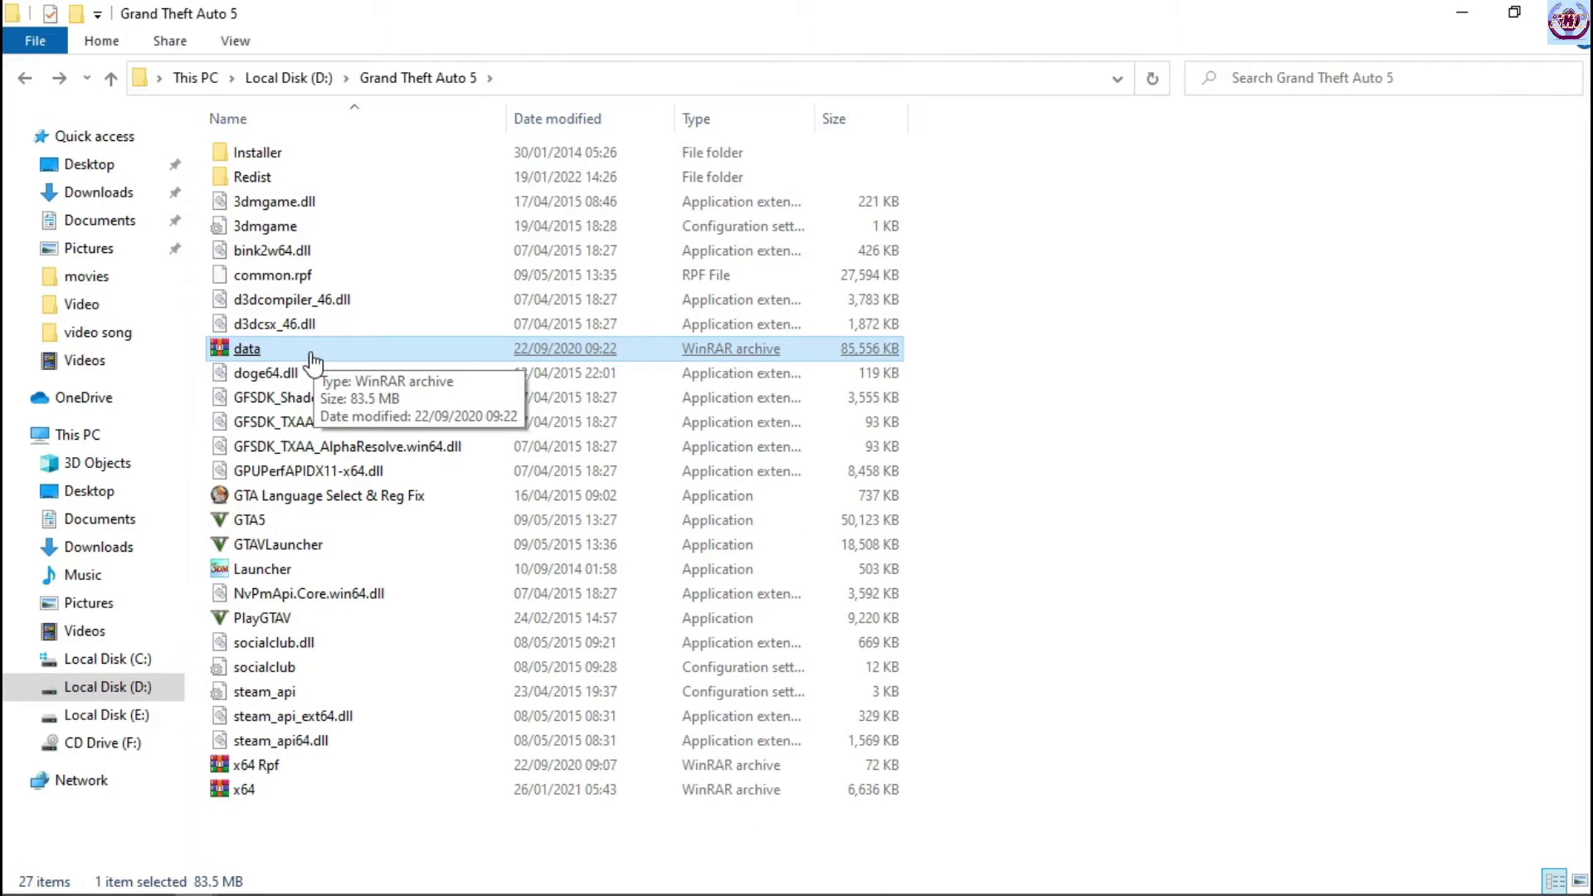
key("Delete")
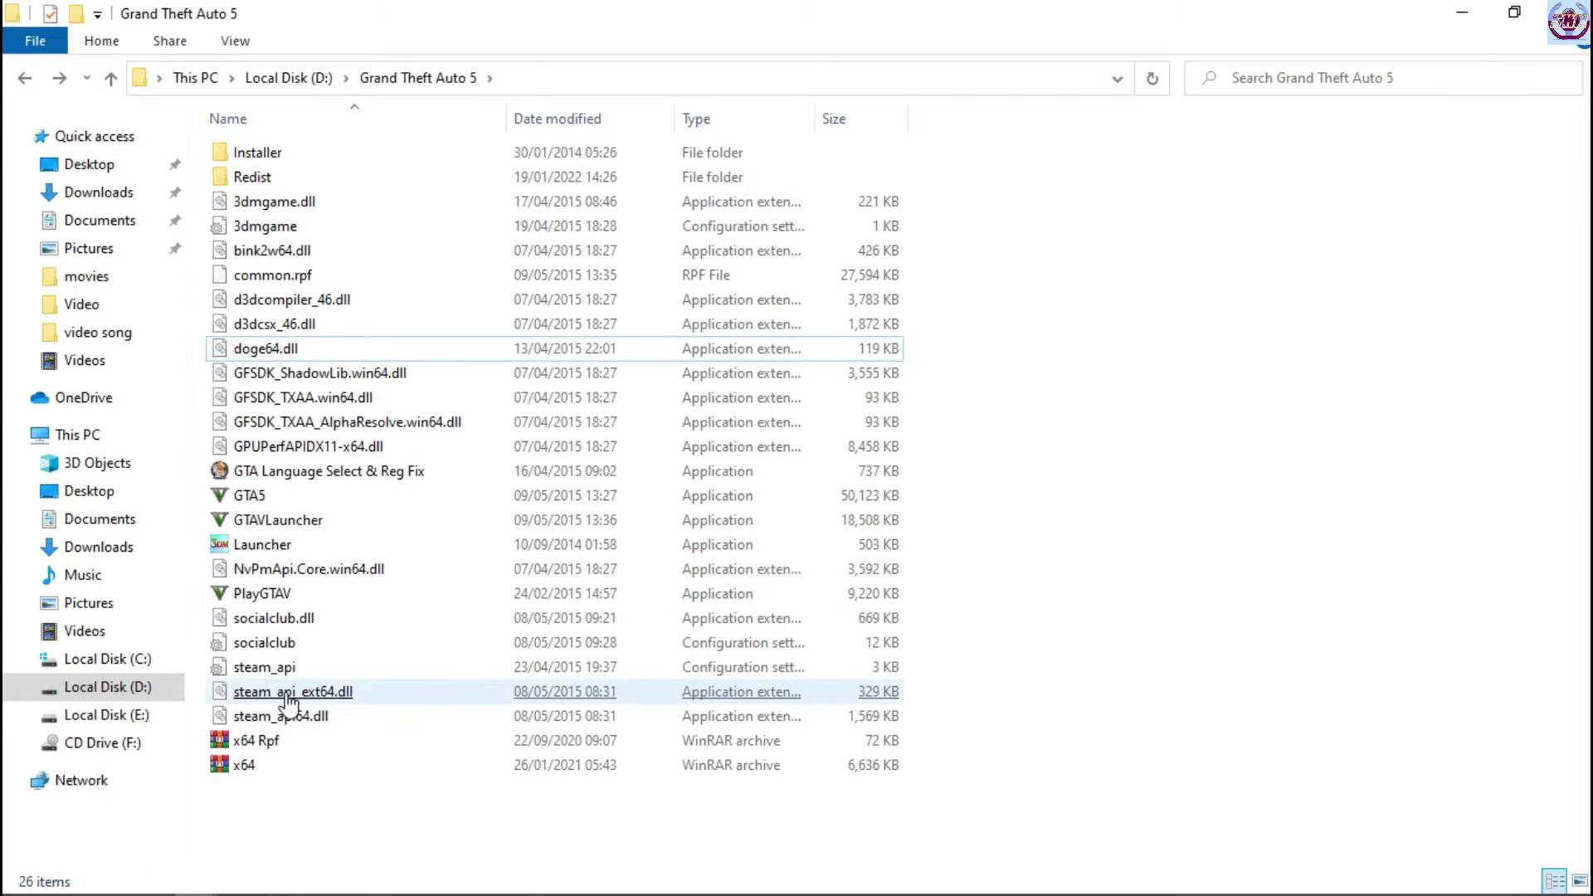
Step: Extract the x64 Rpf archive directly into the Grand Theft Auto 5 folder
left_click(241, 747)
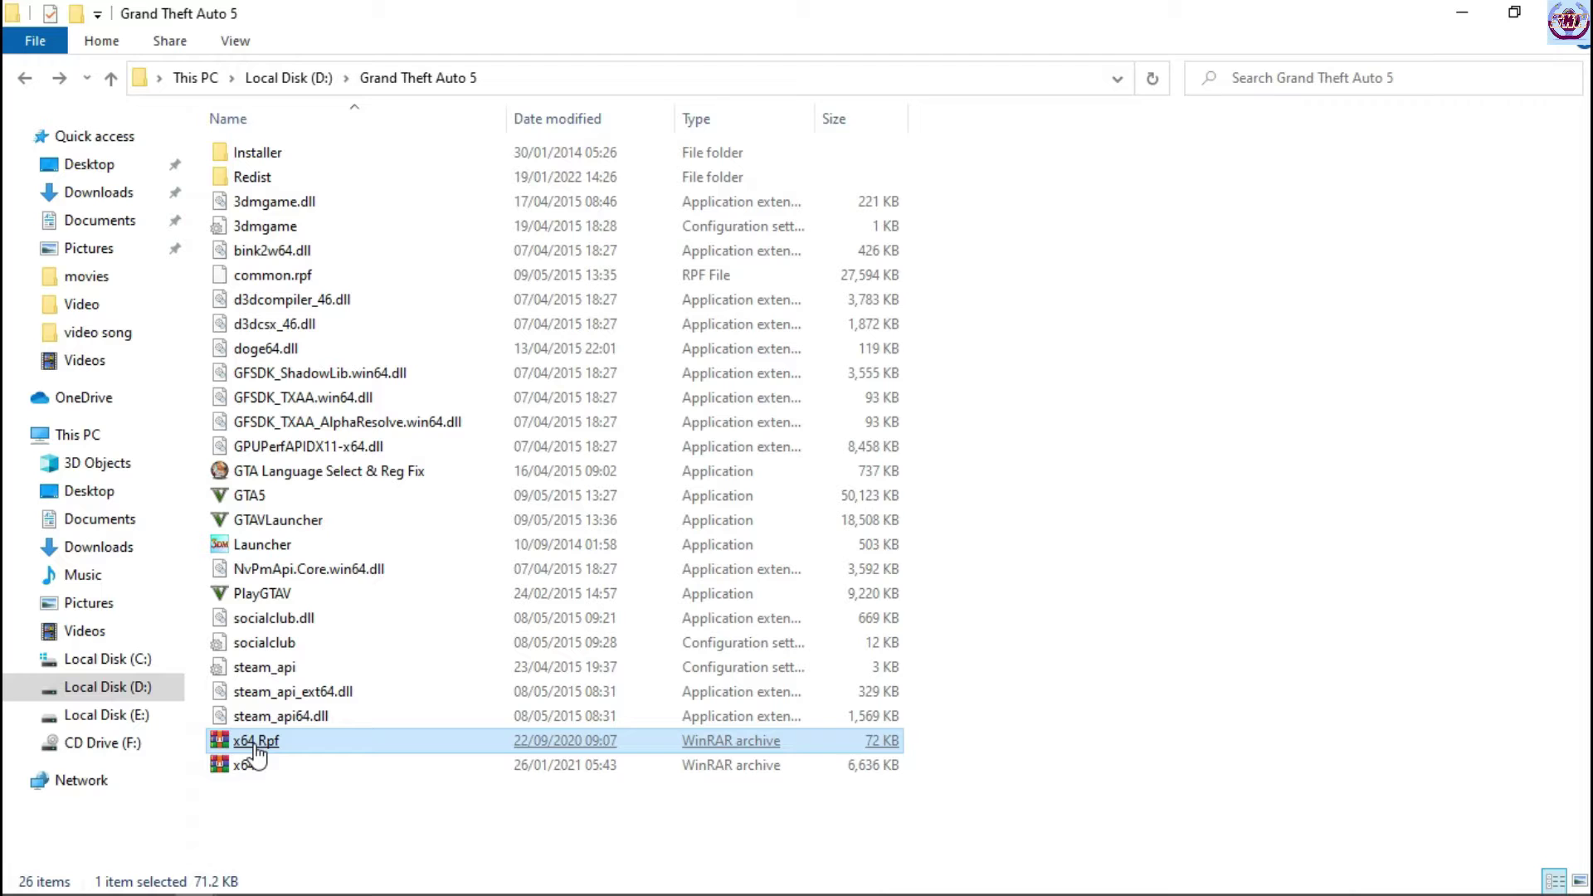
right_click(253, 740)
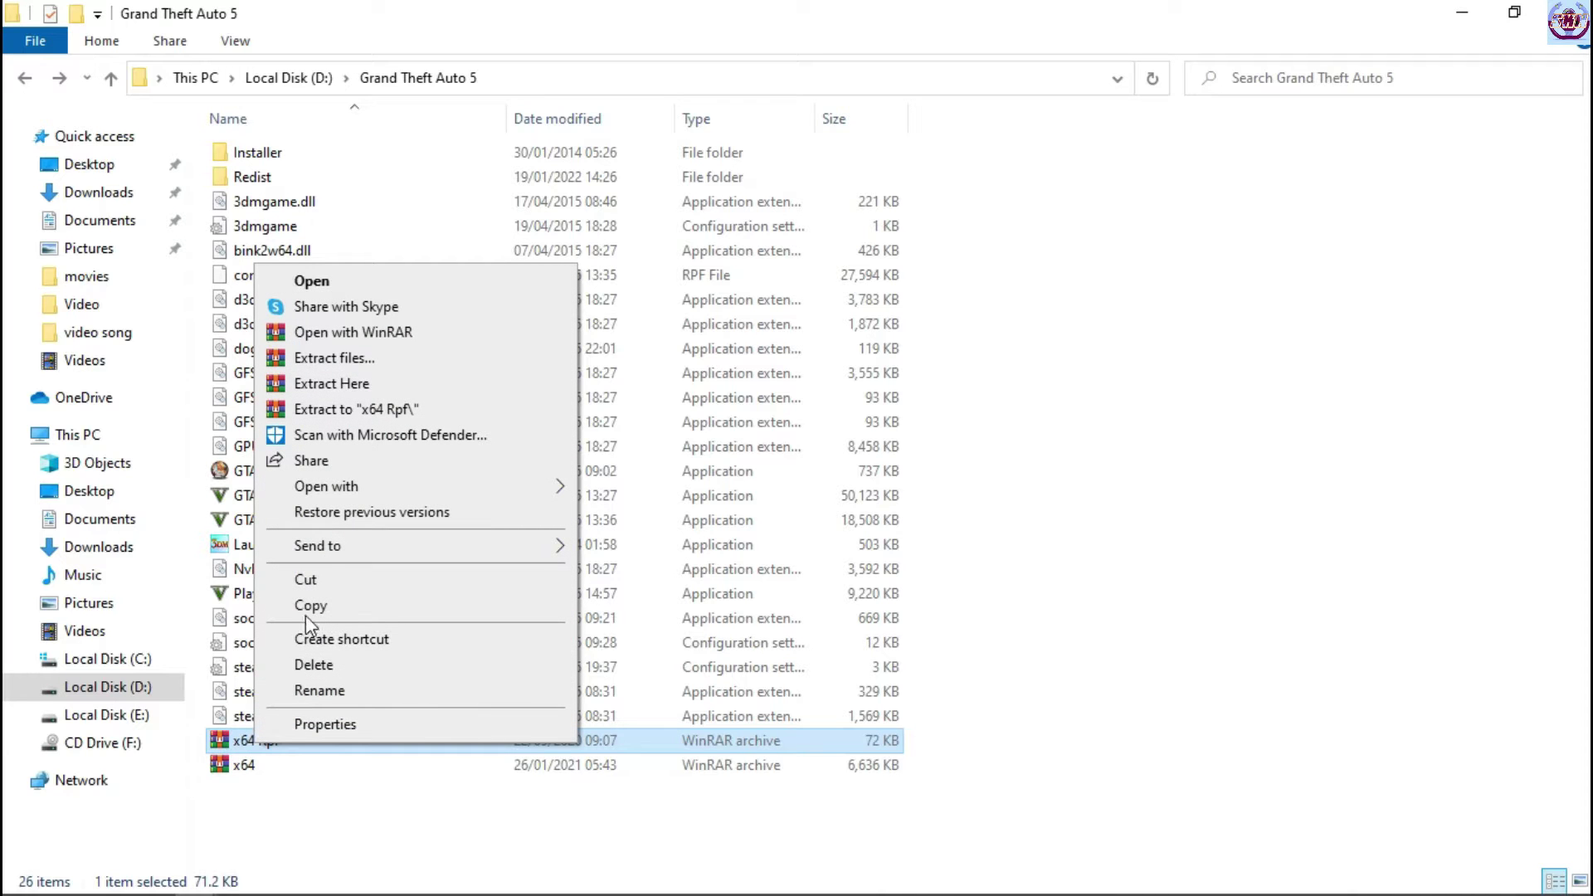
left_click(343, 383)
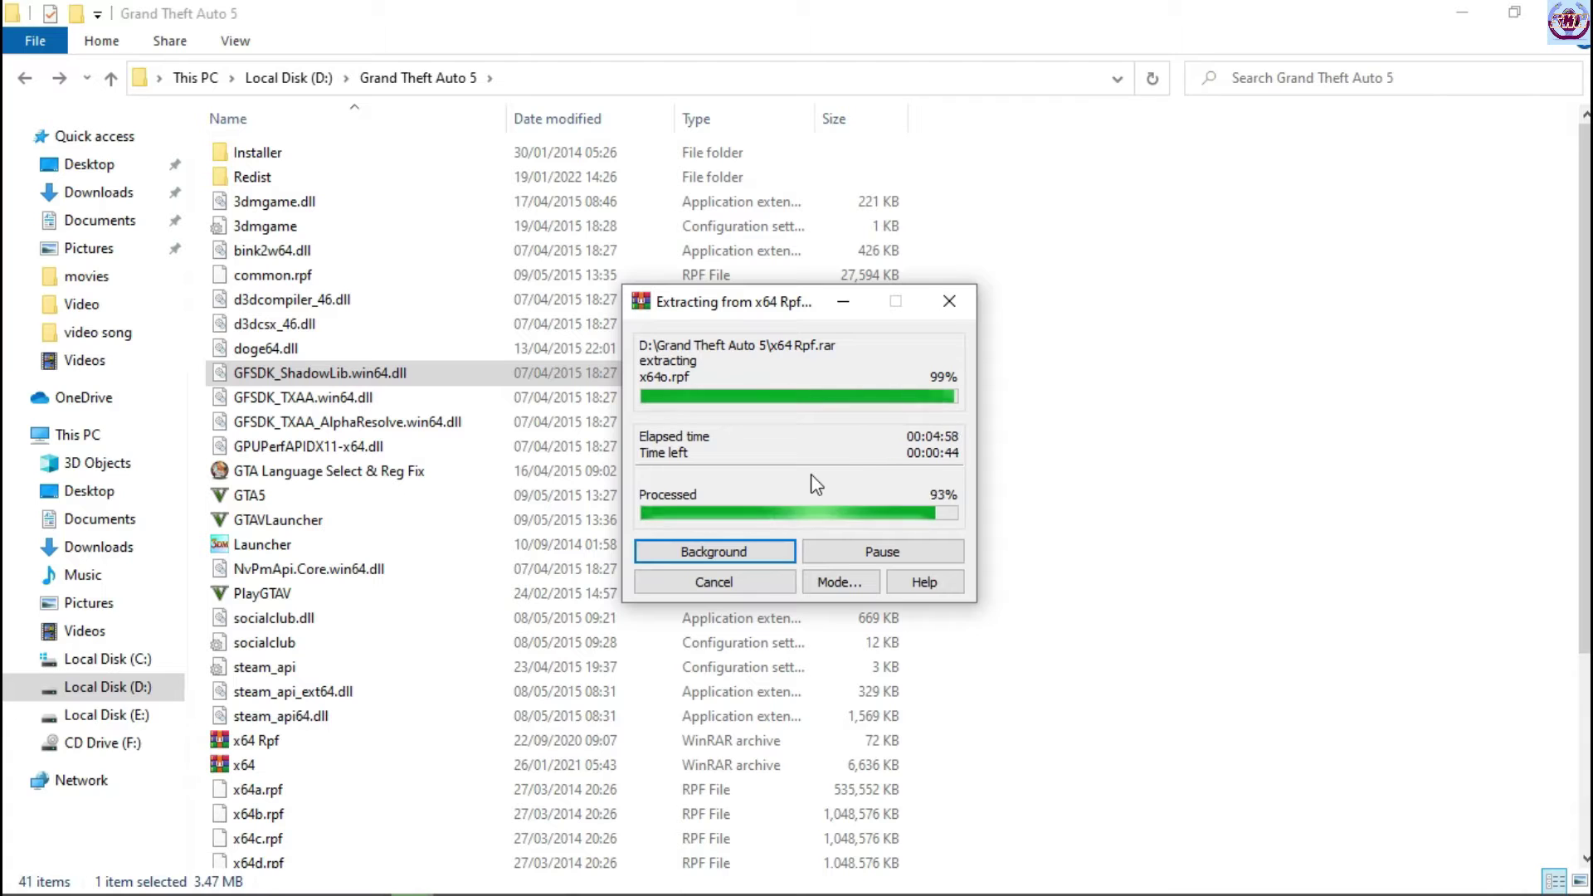
left_click(811, 478)
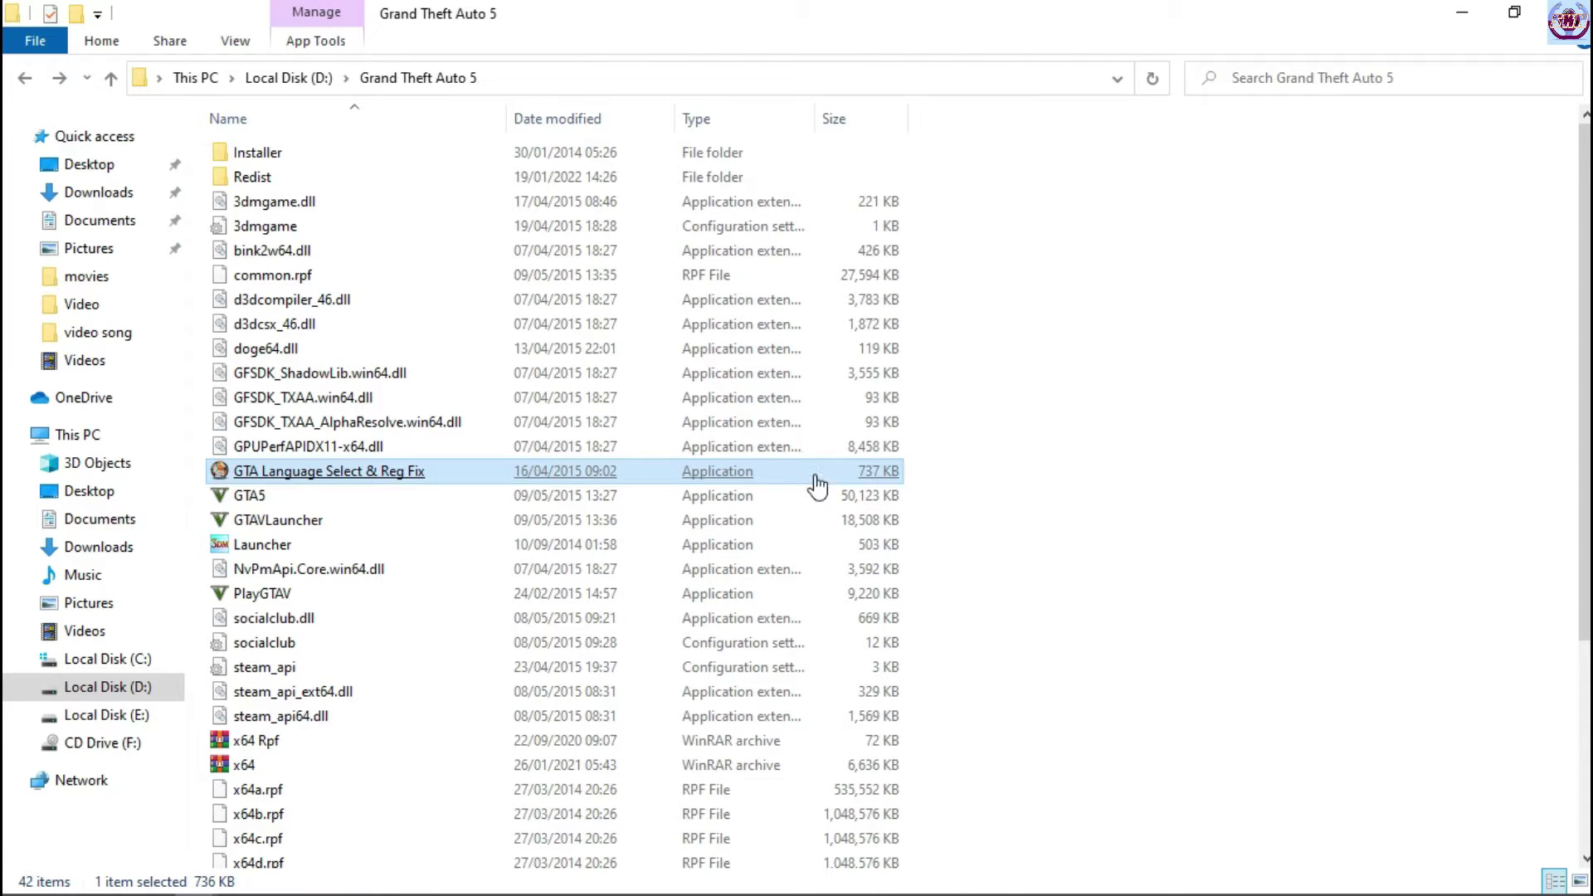
Step: Delete the x64 Rpf archive from the Grand Theft Auto 5 folder
left_click(1383, 405)
scroll(1583, 624, "down", 4)
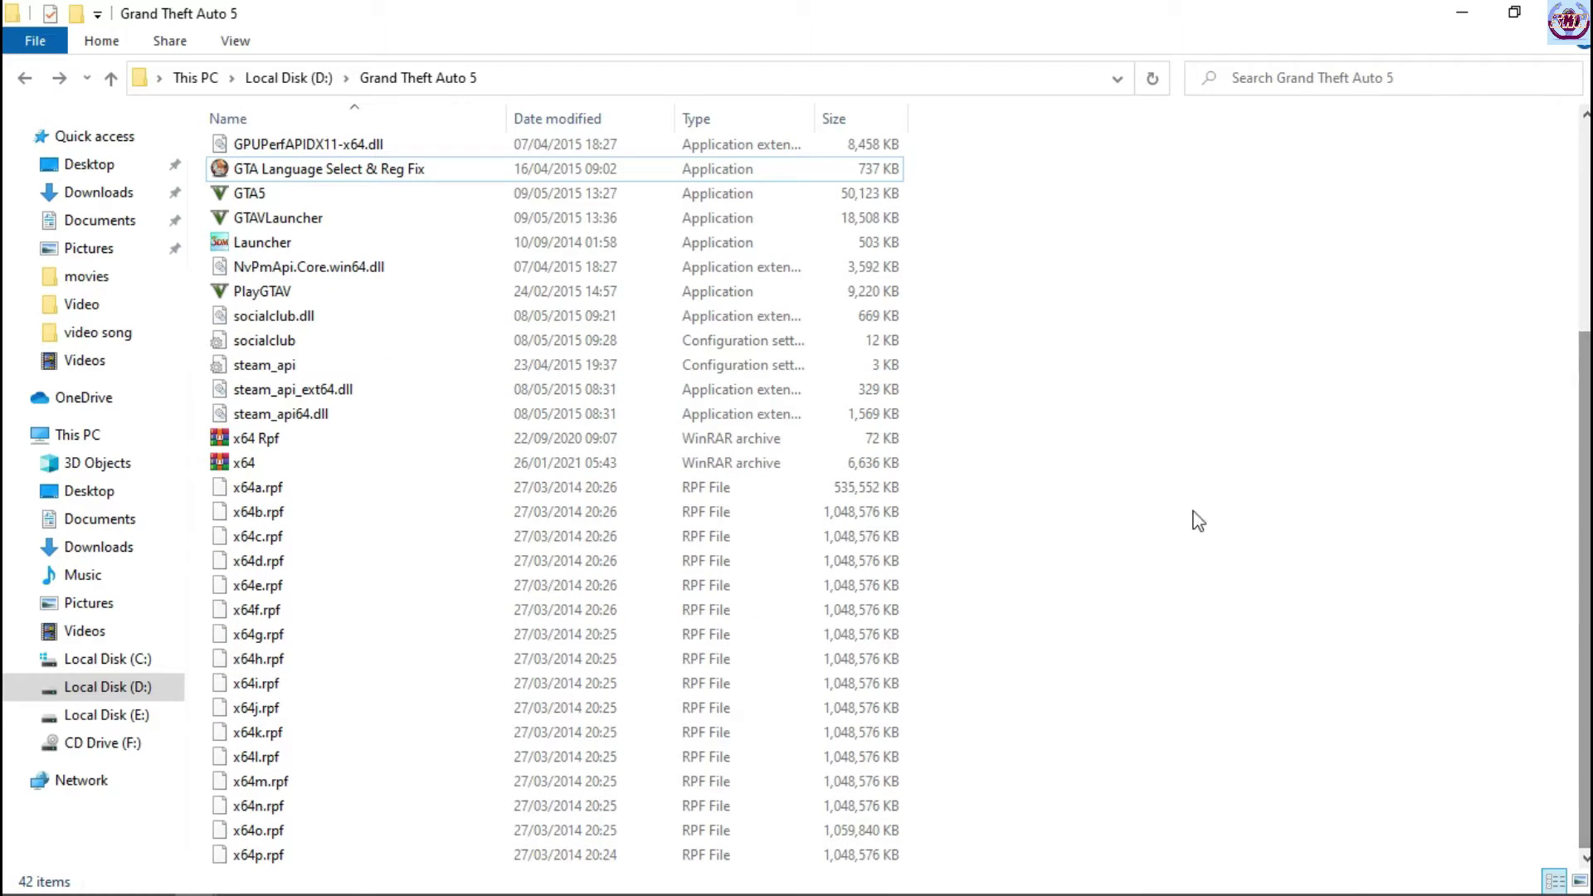
left_click(845, 440)
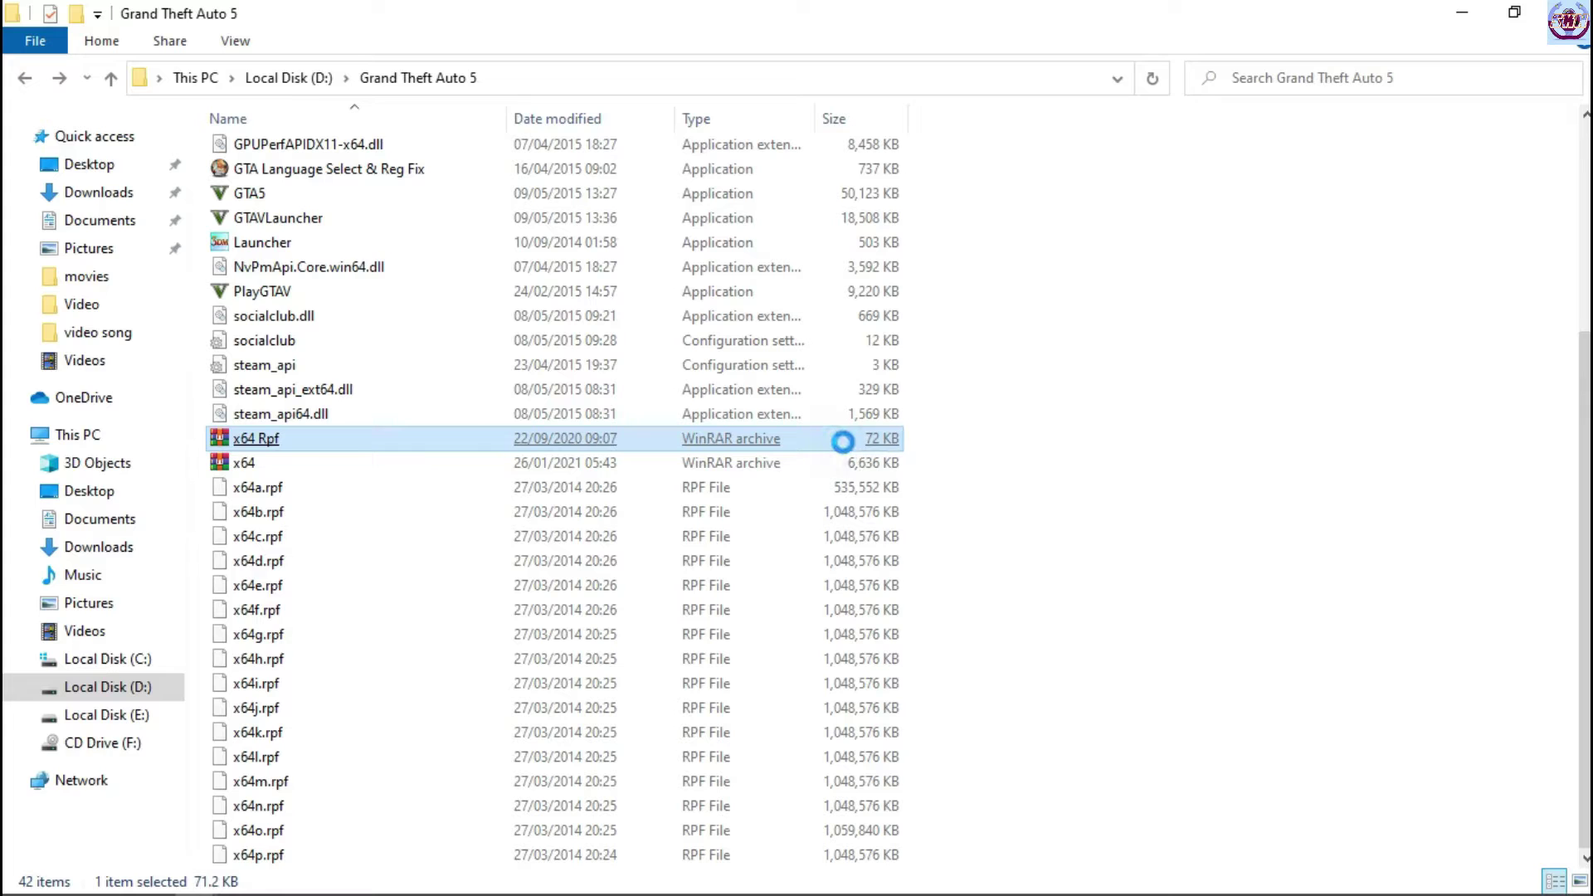
right_click(843, 441)
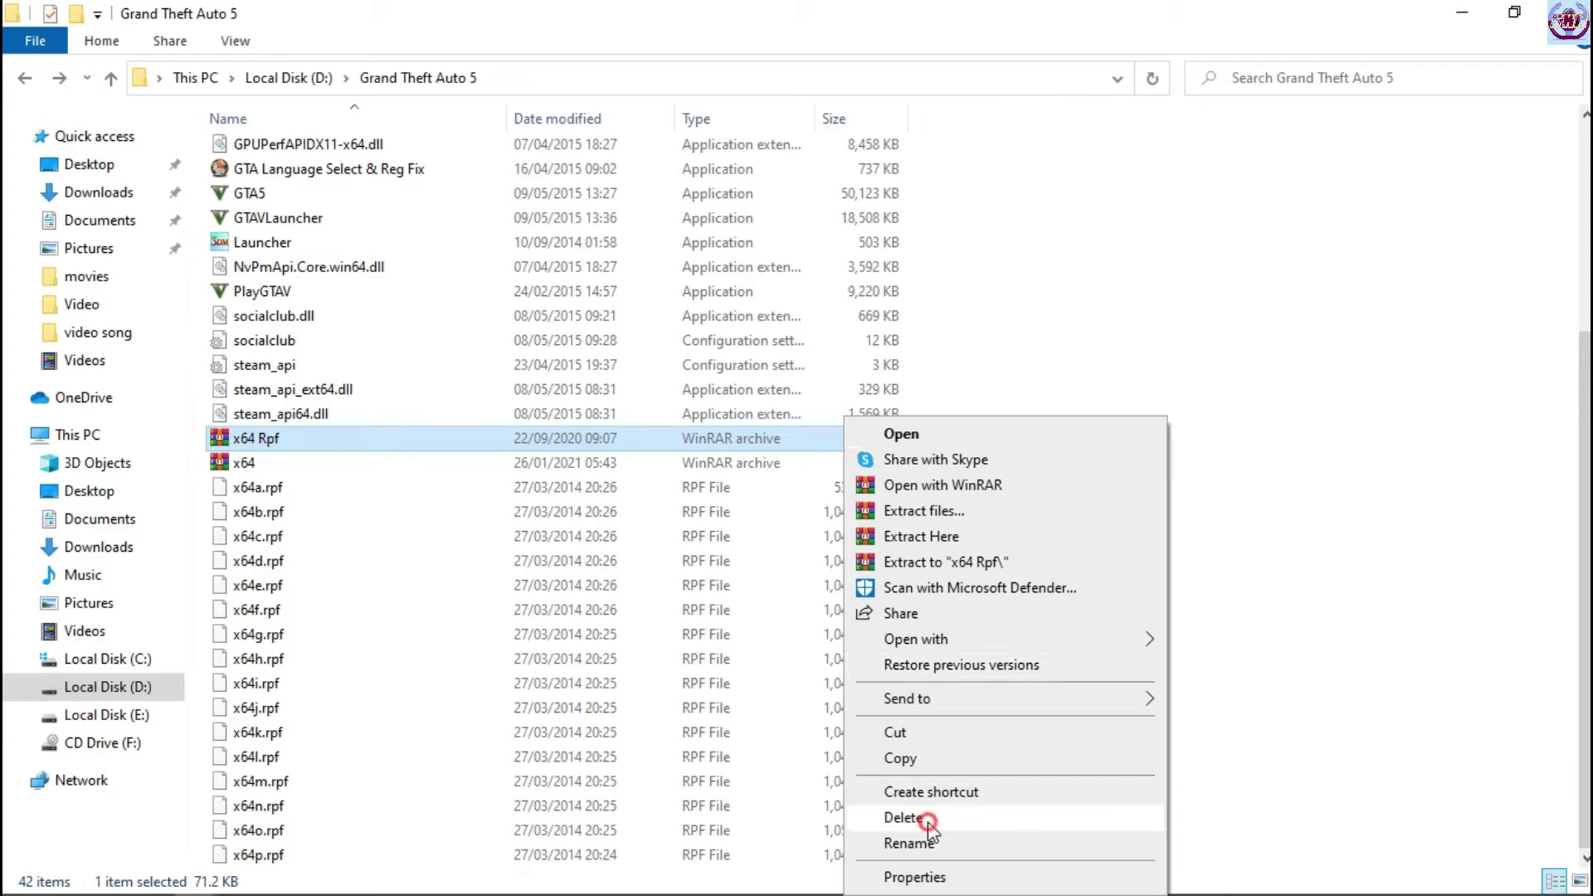
left_click(904, 818)
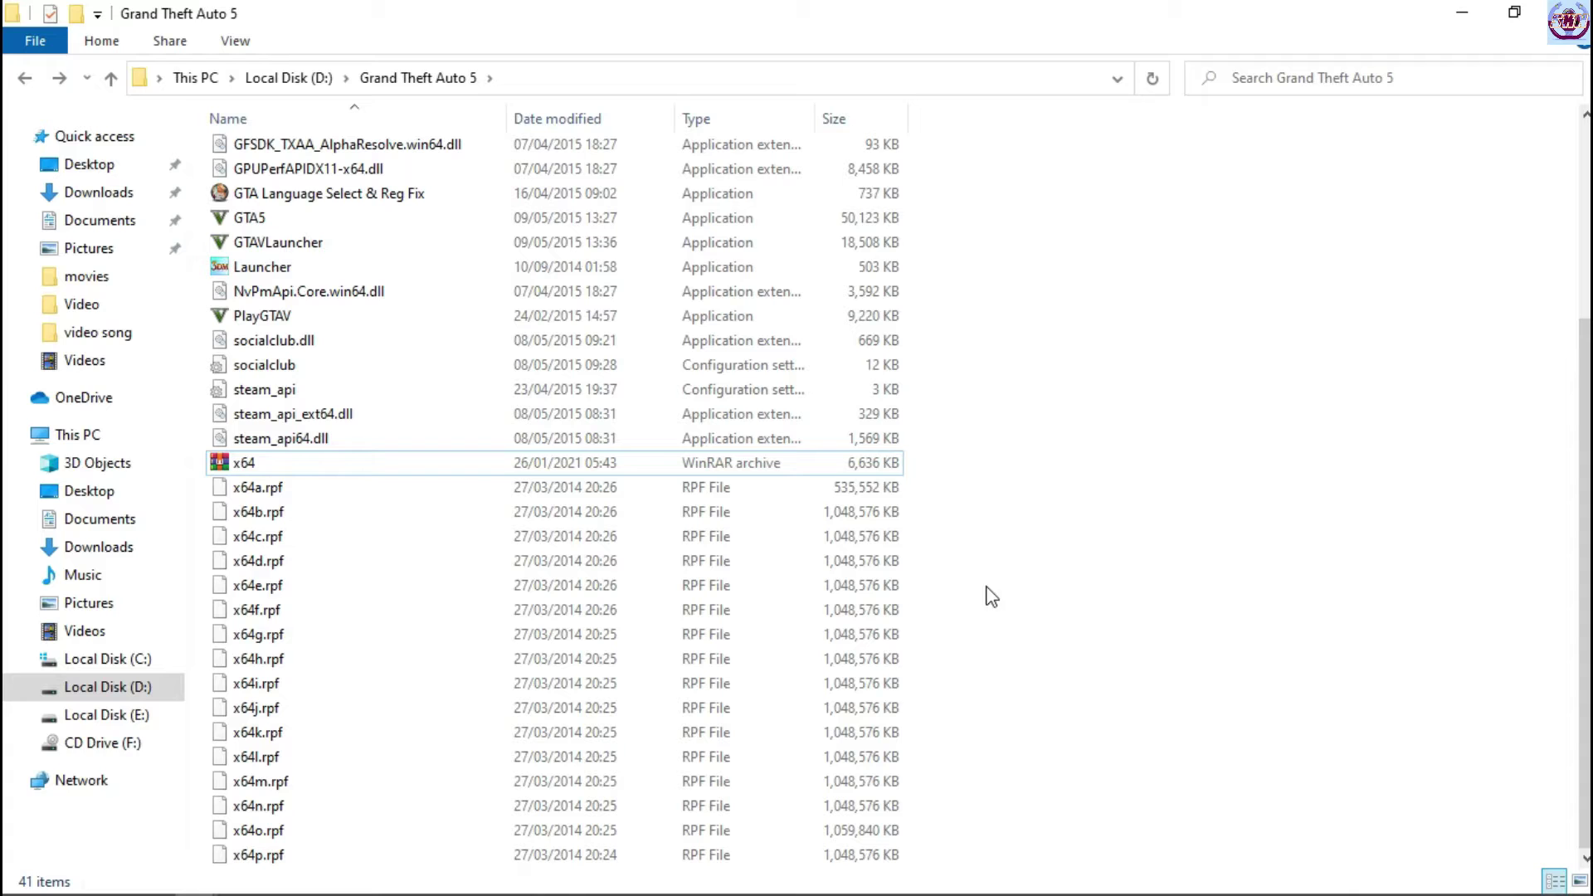
Step: Extract the x64 archive inside the Grand Theft Auto 5 folder and refresh the file list
left_click(817, 475)
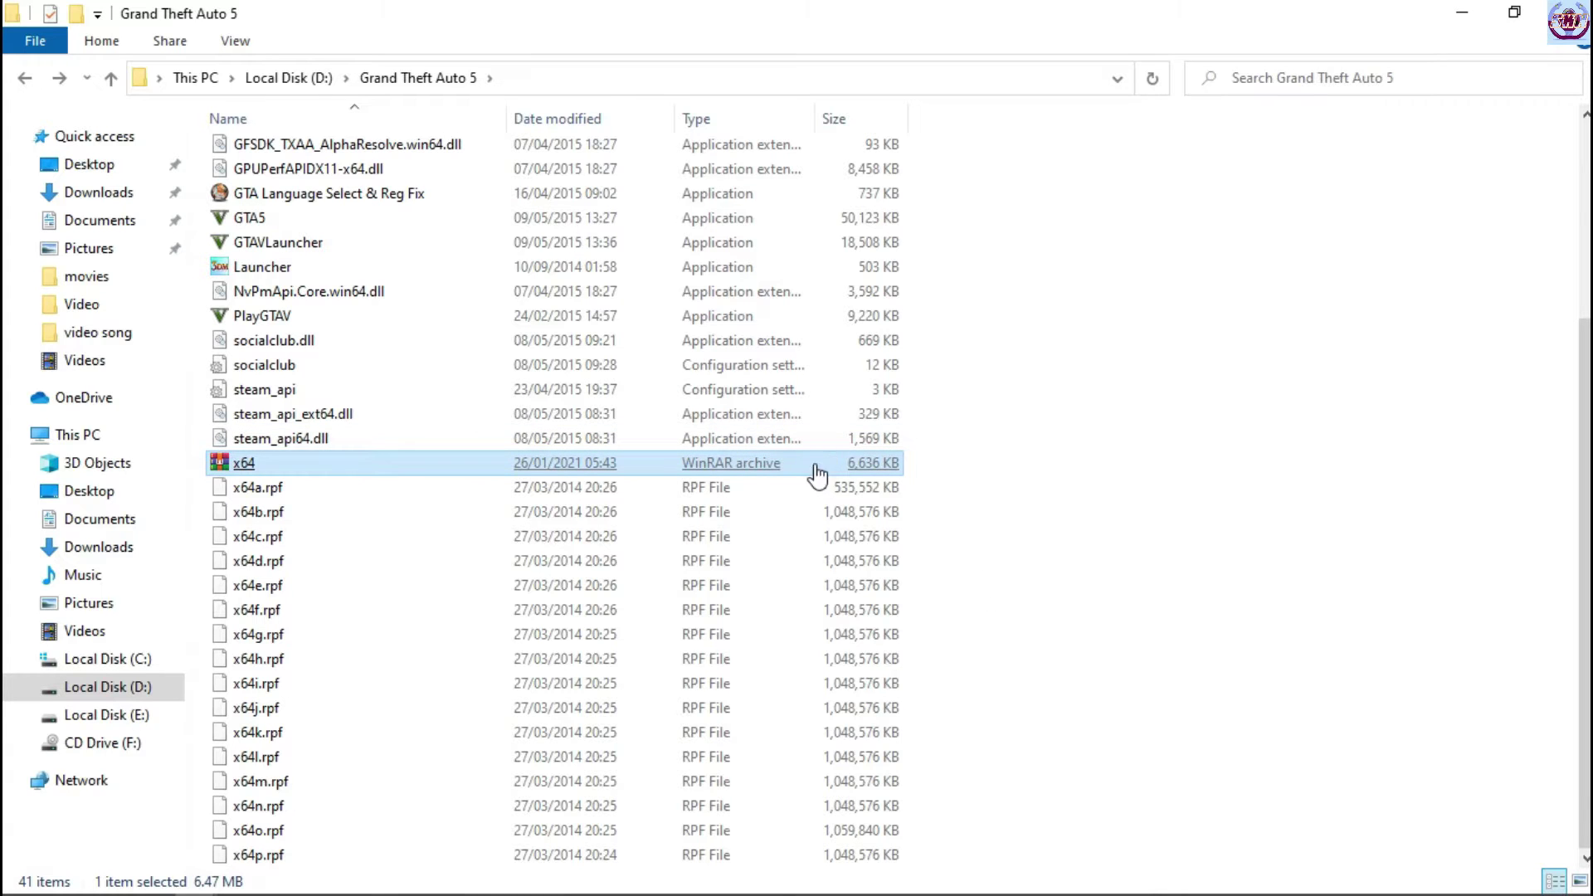
right_click(816, 475)
left_click(856, 537)
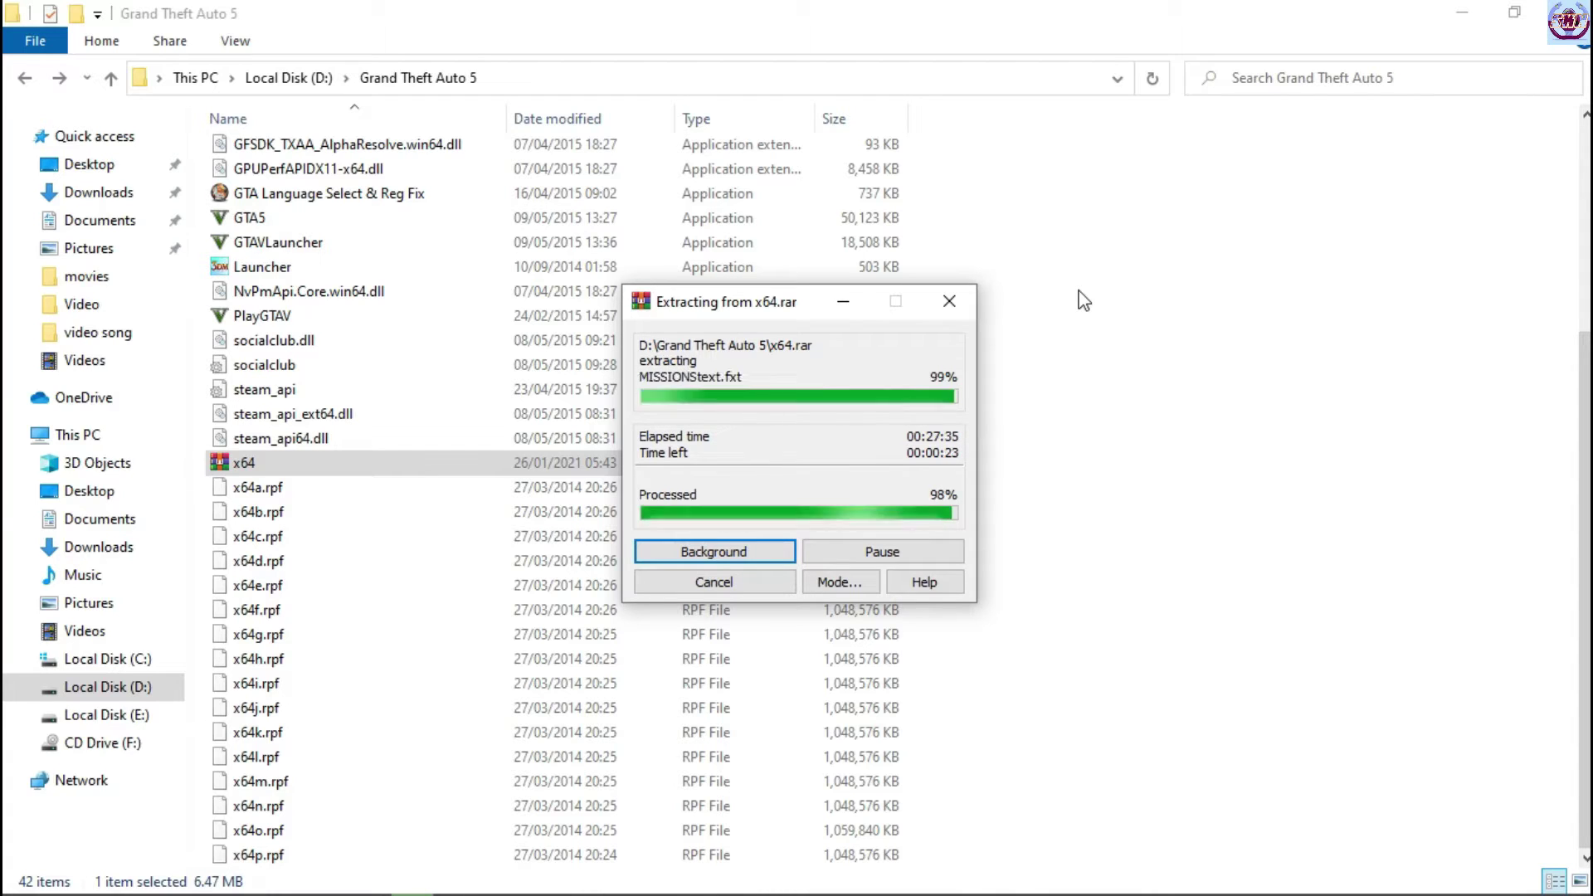
left_click(1079, 292)
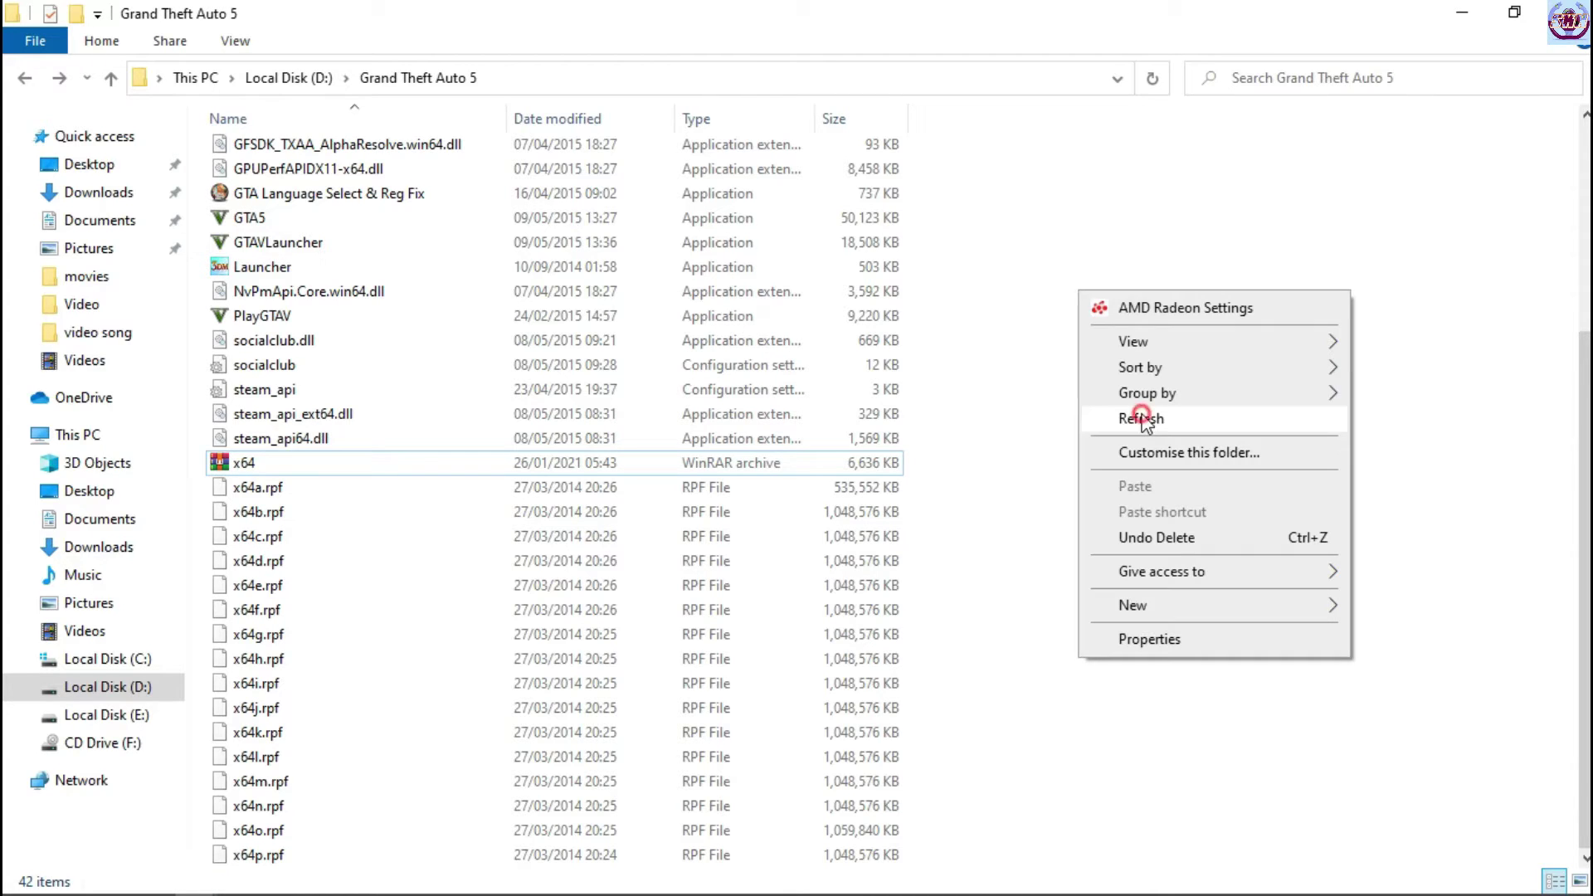
left_click(1143, 418)
Step: Open the Redist folder and run dxwebsetup as administrator
left_click(348, 569)
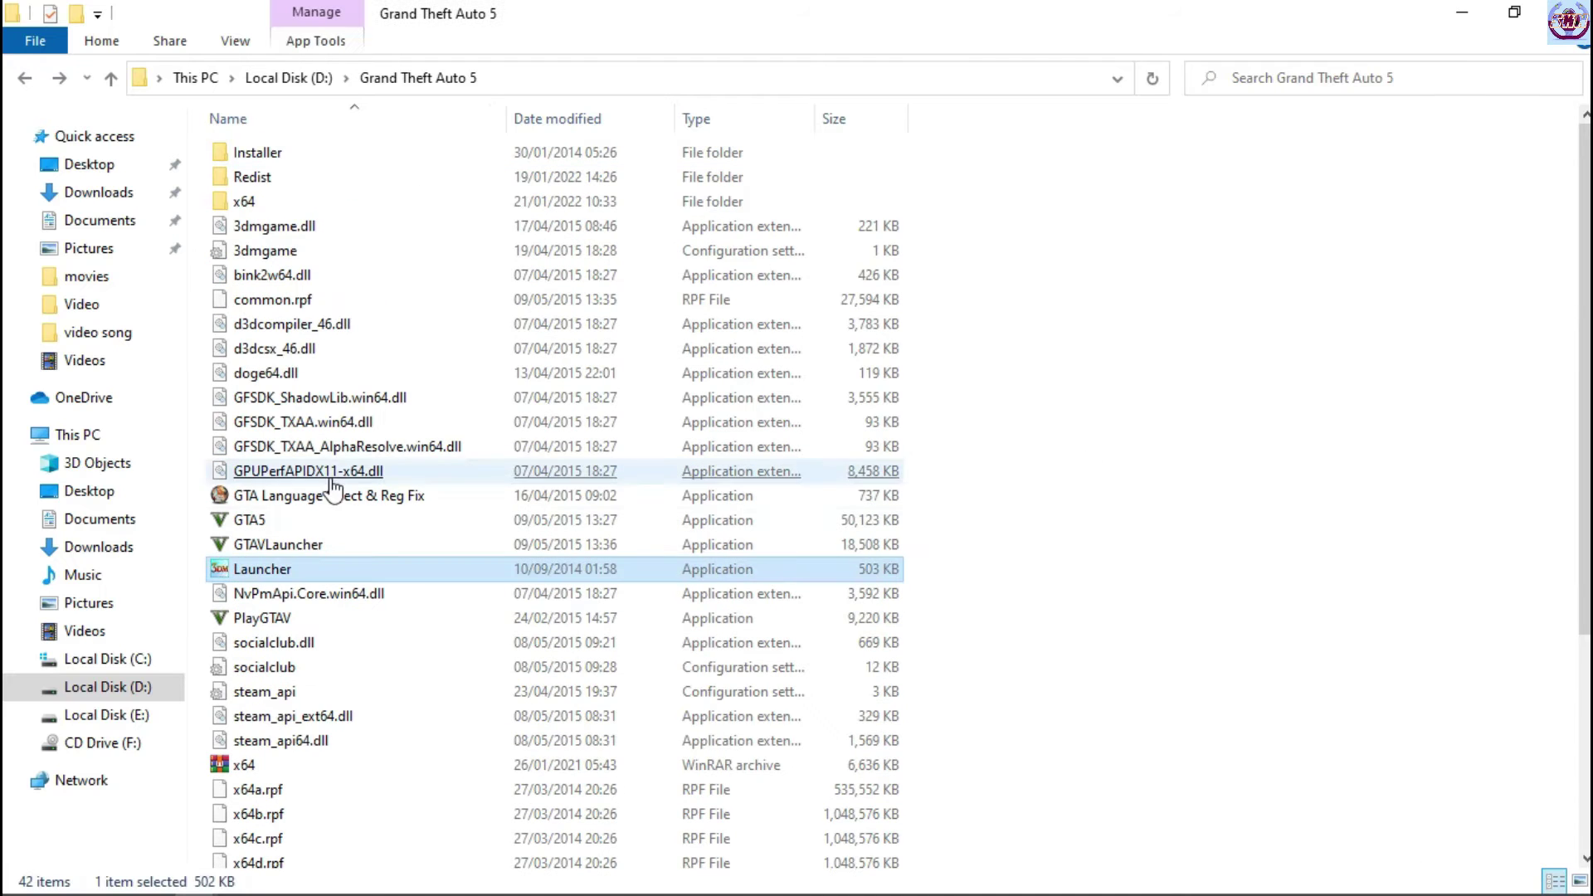
double_click(263, 178)
left_click(282, 179)
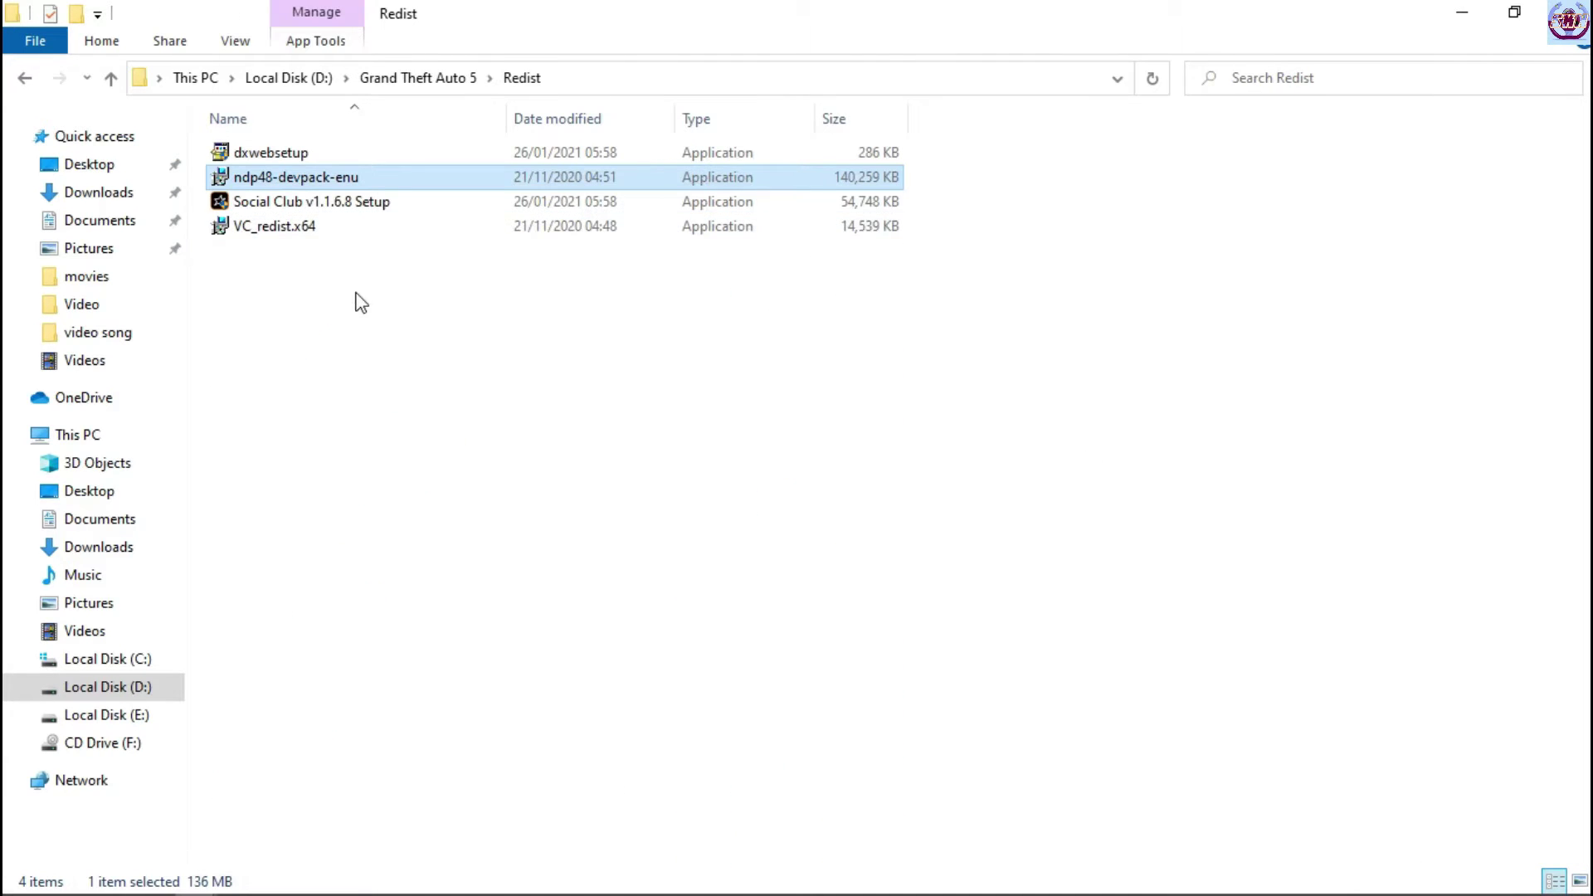
left_click(309, 160)
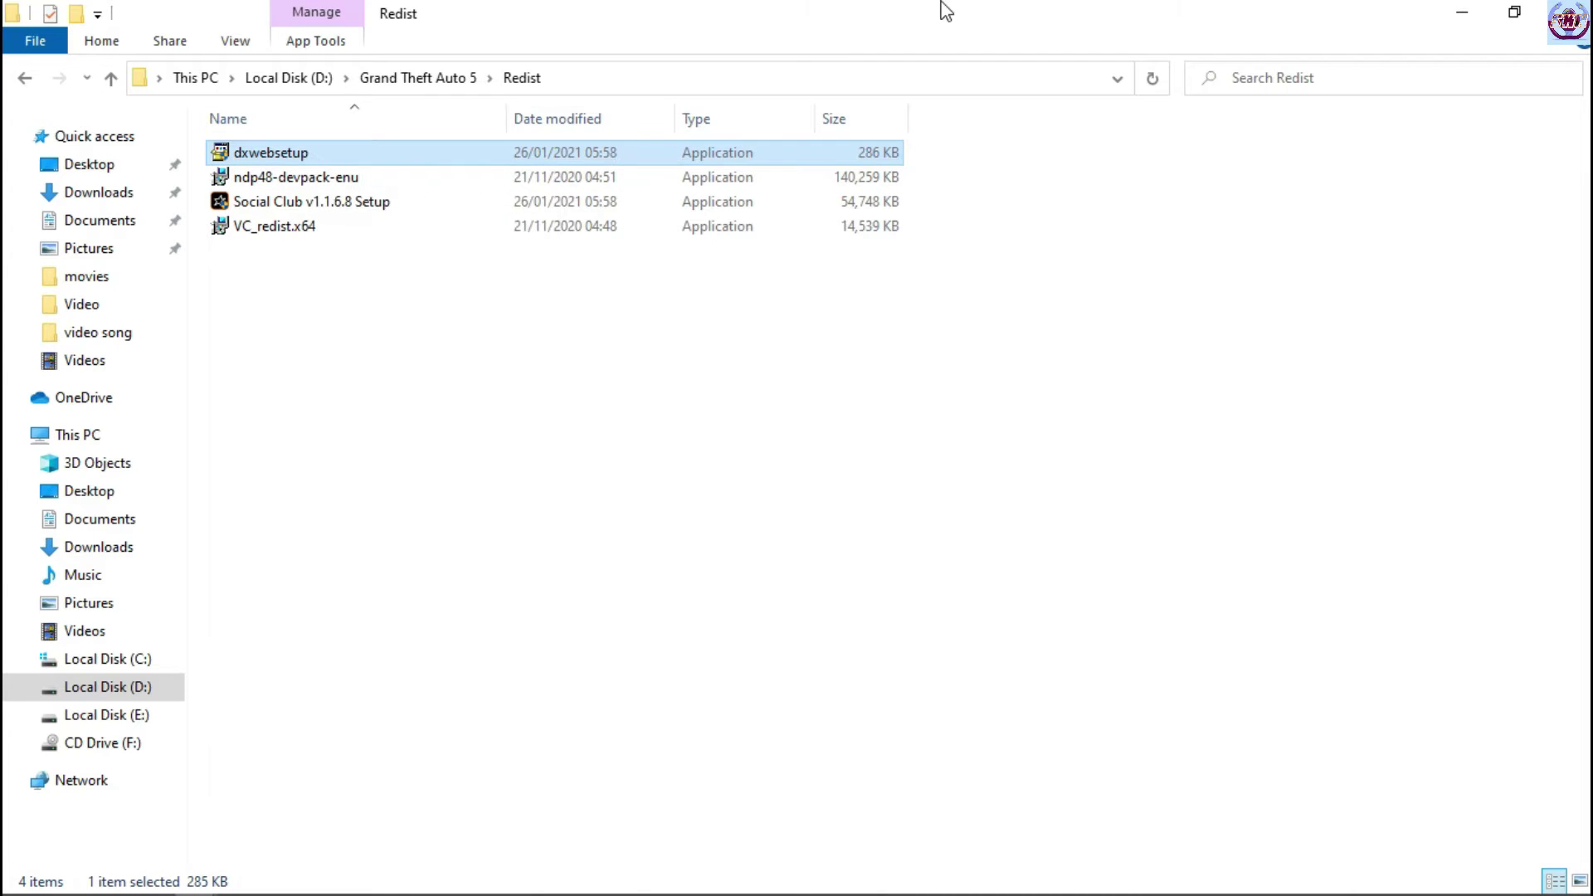
double_click(469, 155)
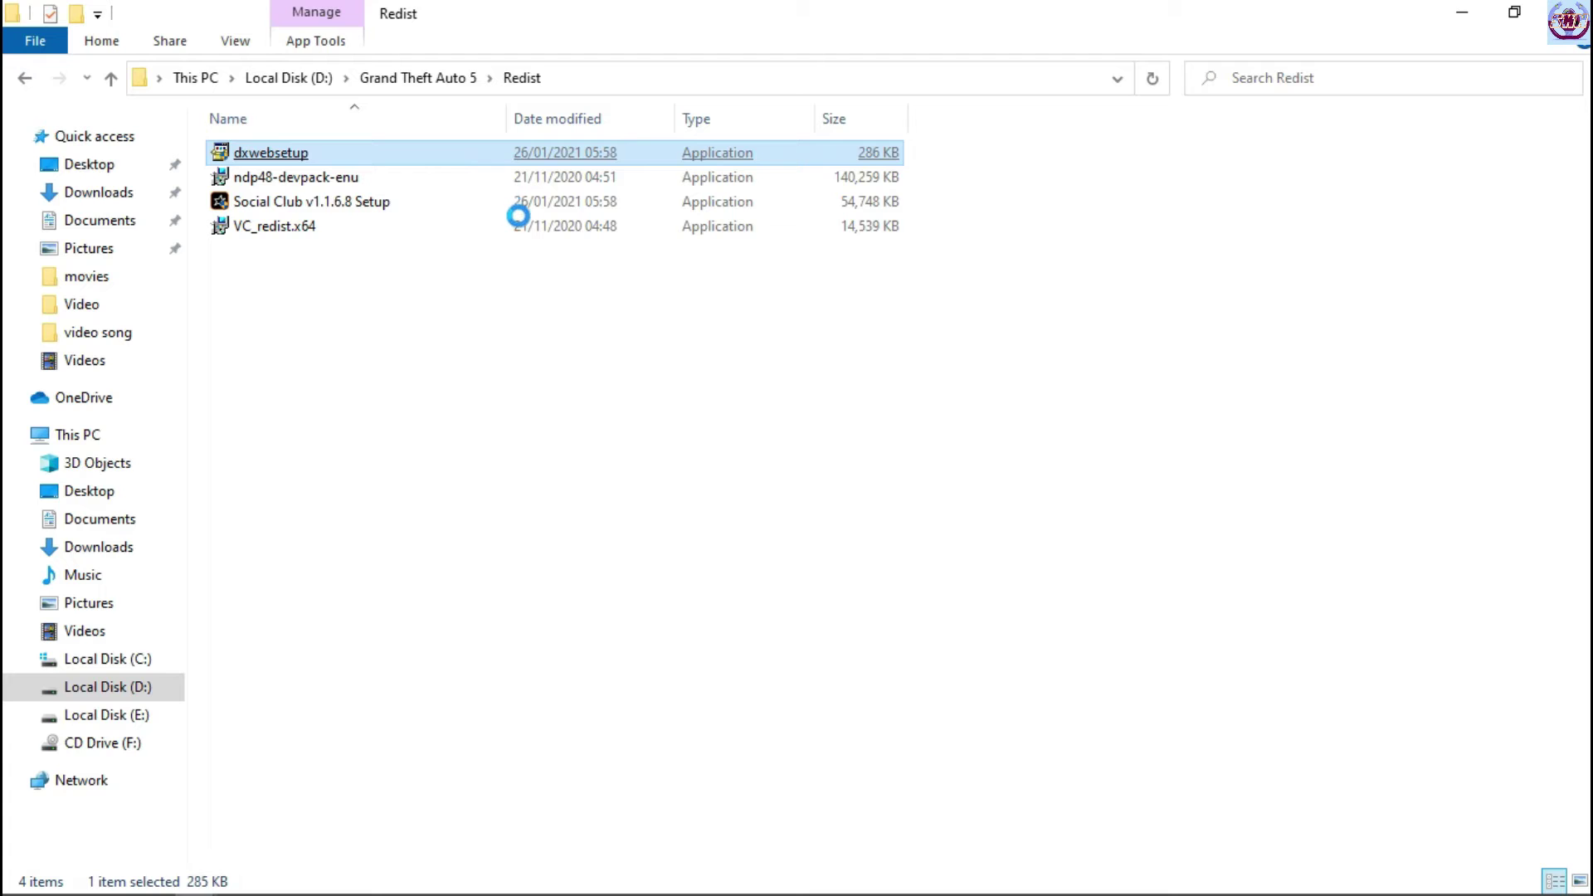
key("shift+F10")
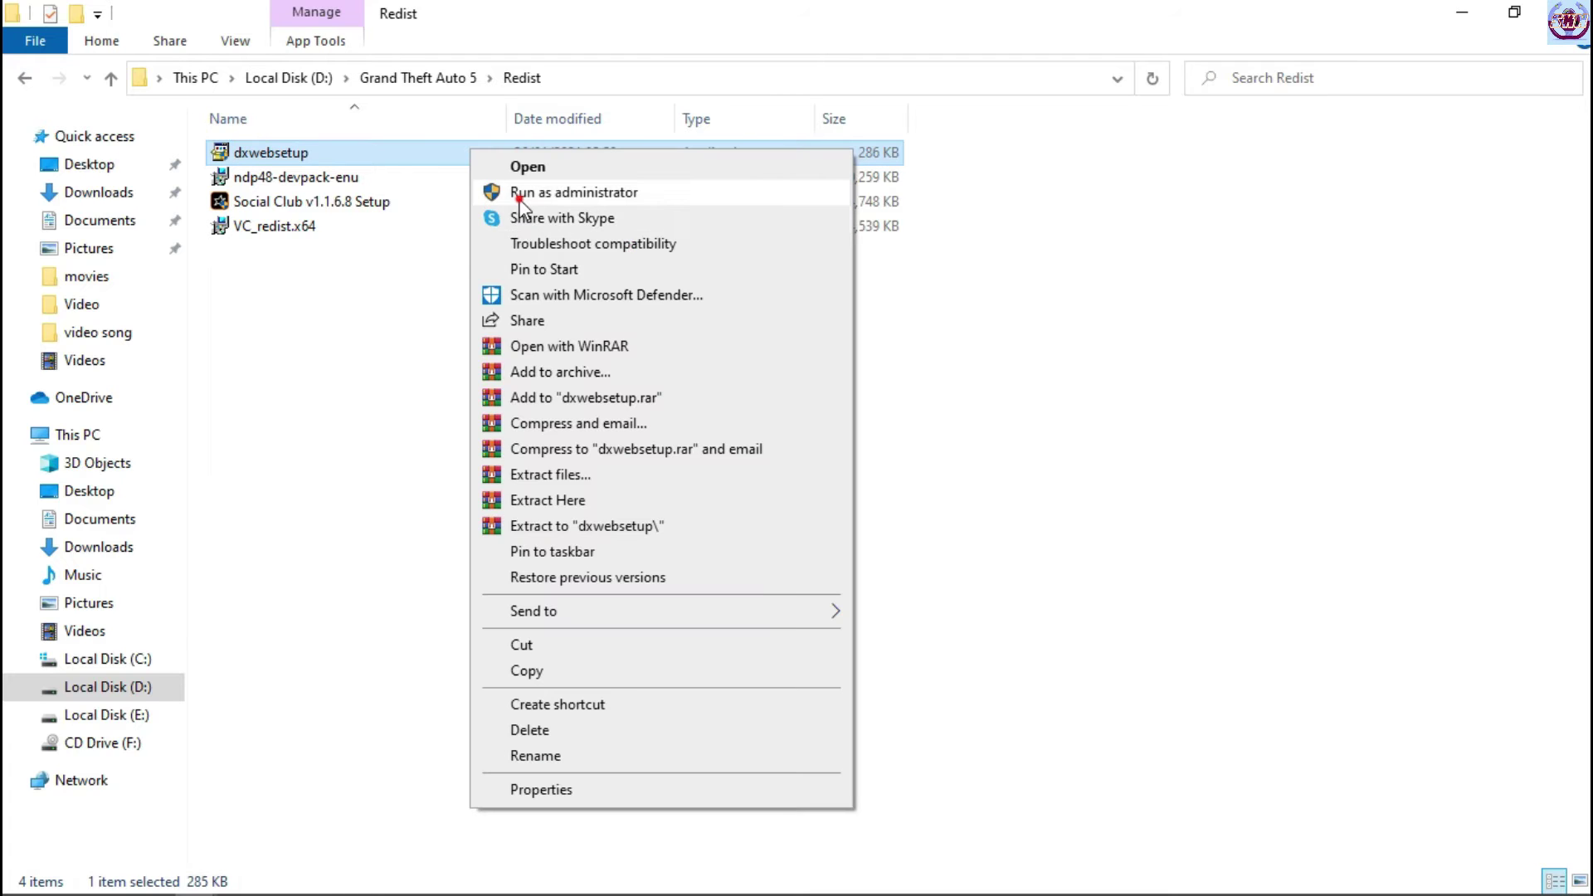
left_click(521, 193)
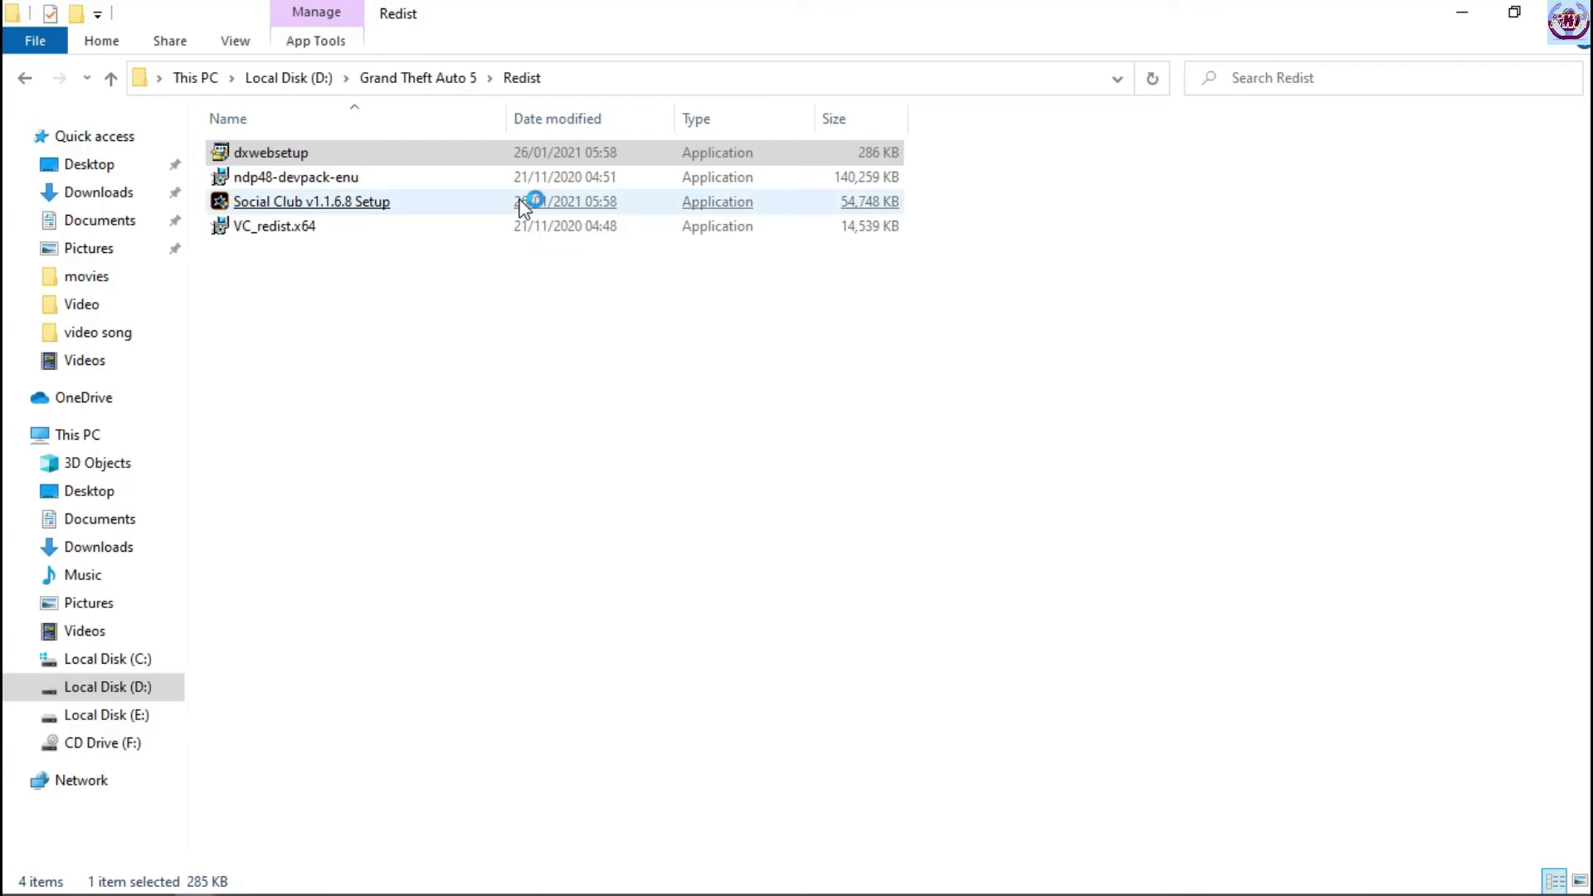
Step: Accept the DirectX license agreement, install the DirectX runtime components and finish the setup
left_click(521, 204)
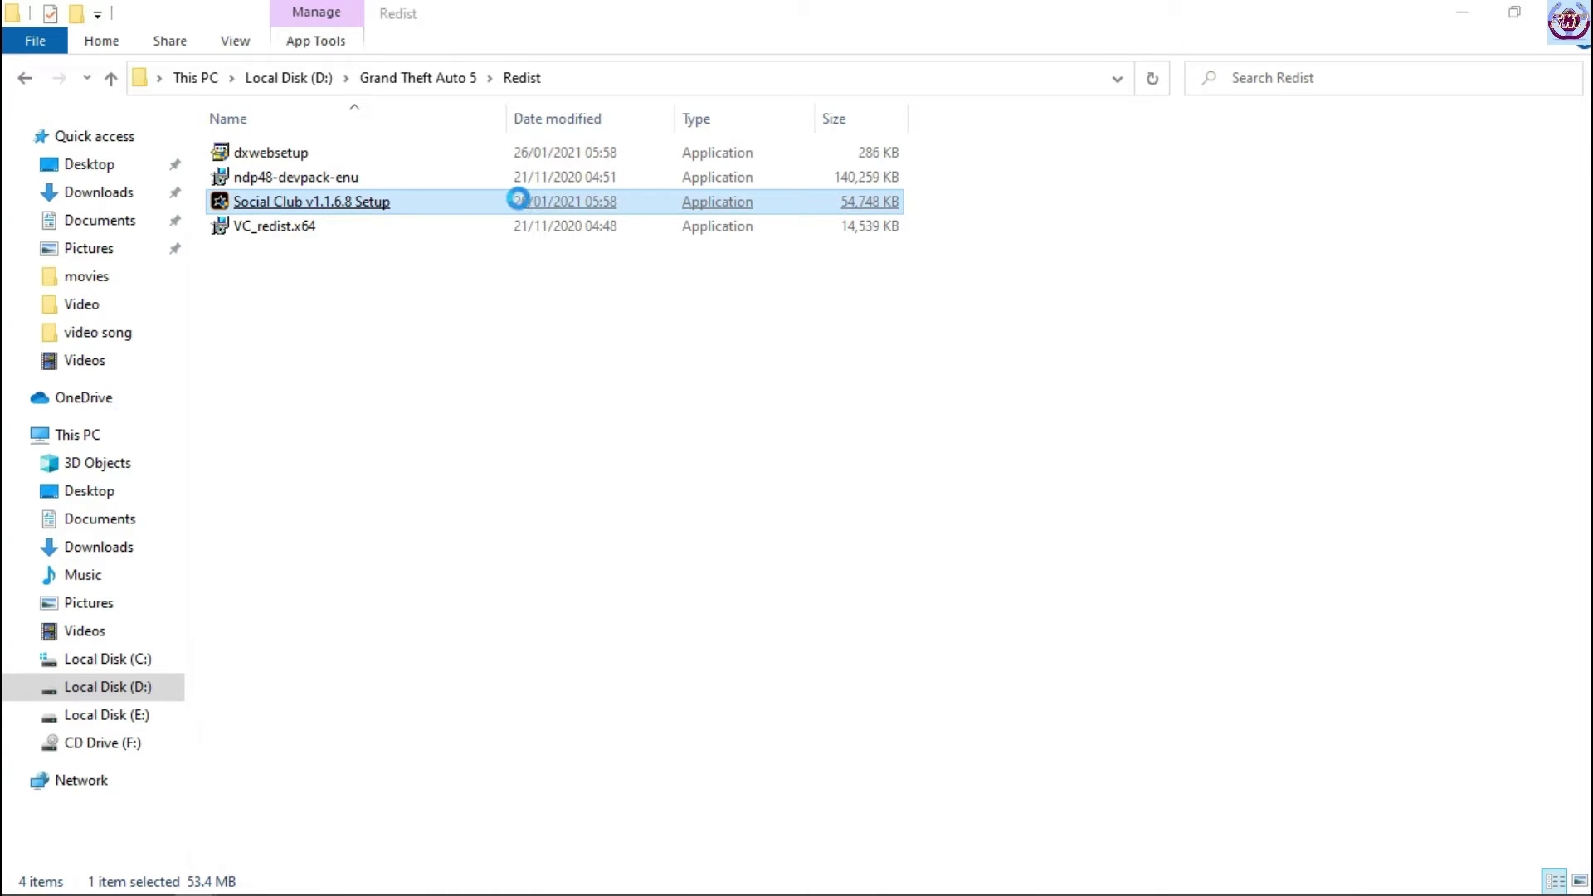
left_click(403, 429)
left_click(520, 510)
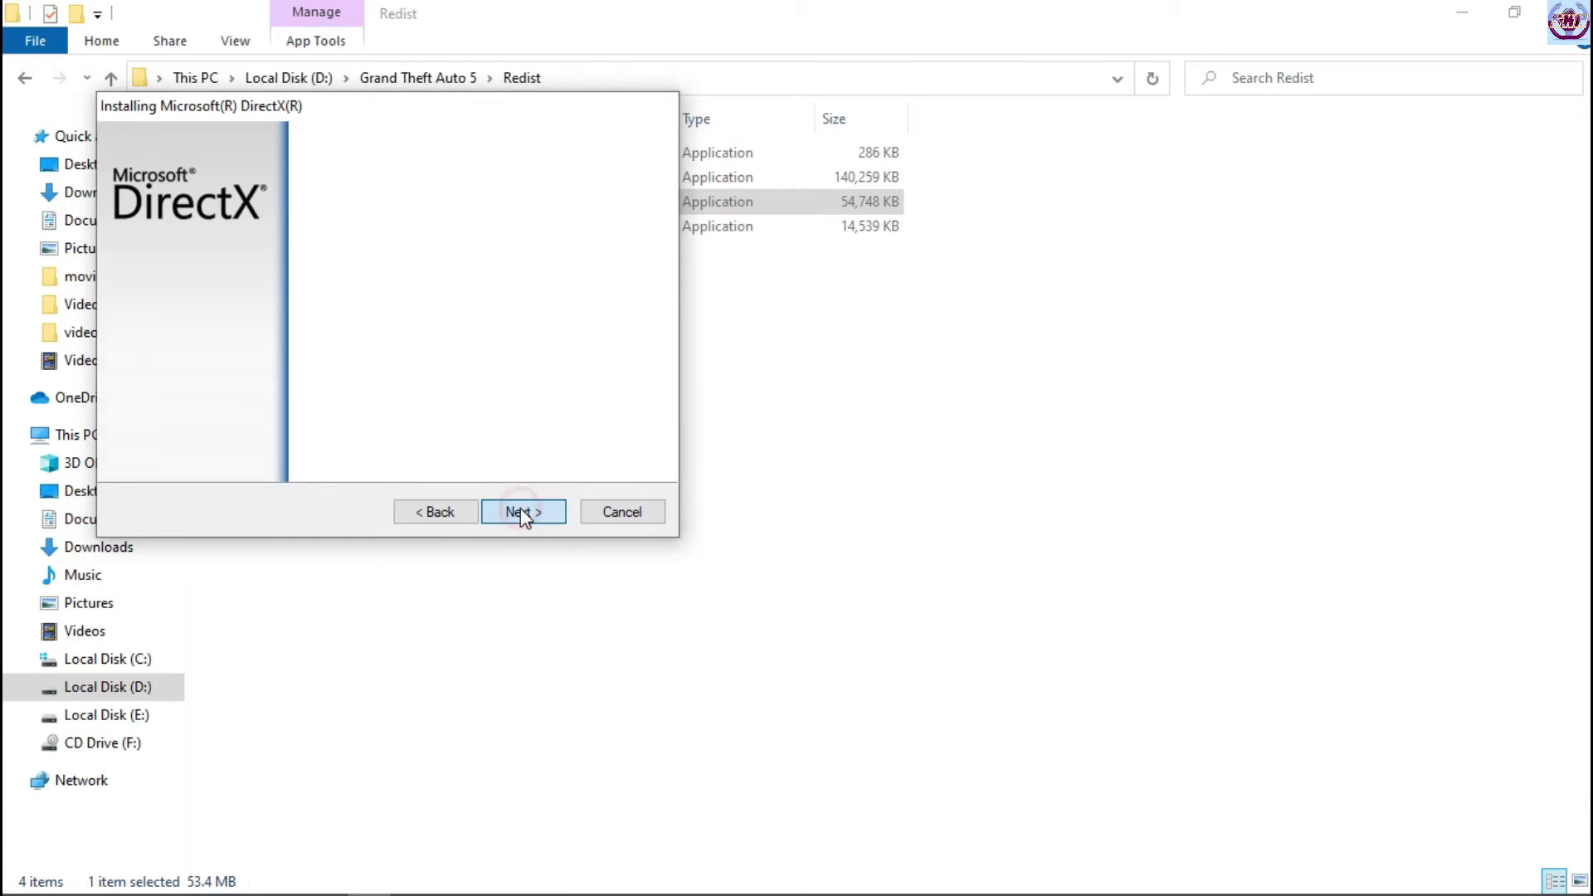
left_click(521, 510)
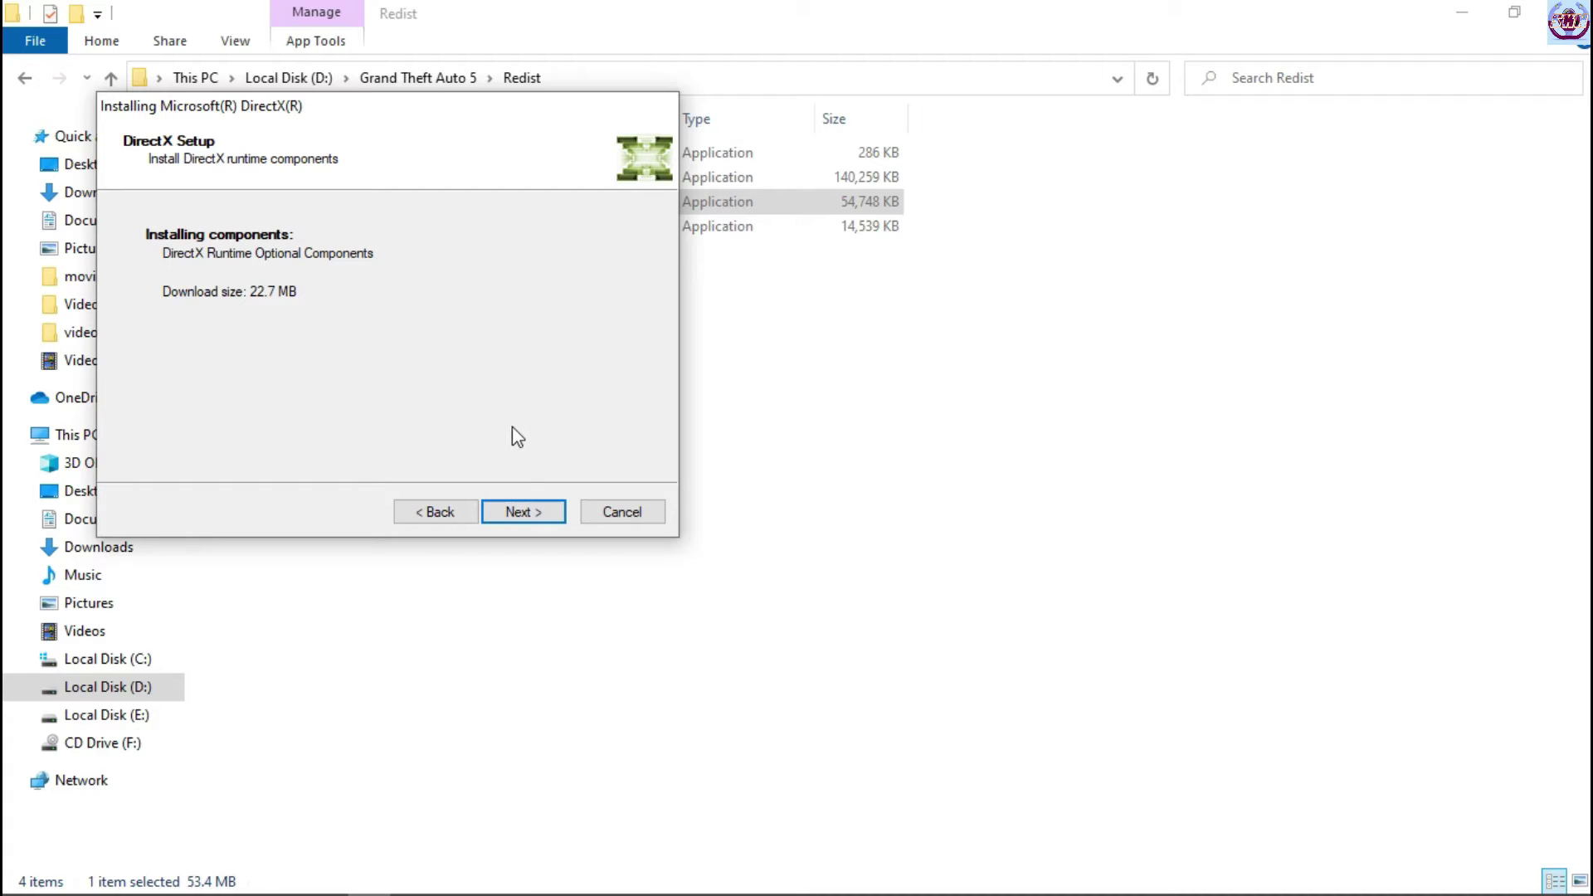
left_click(526, 512)
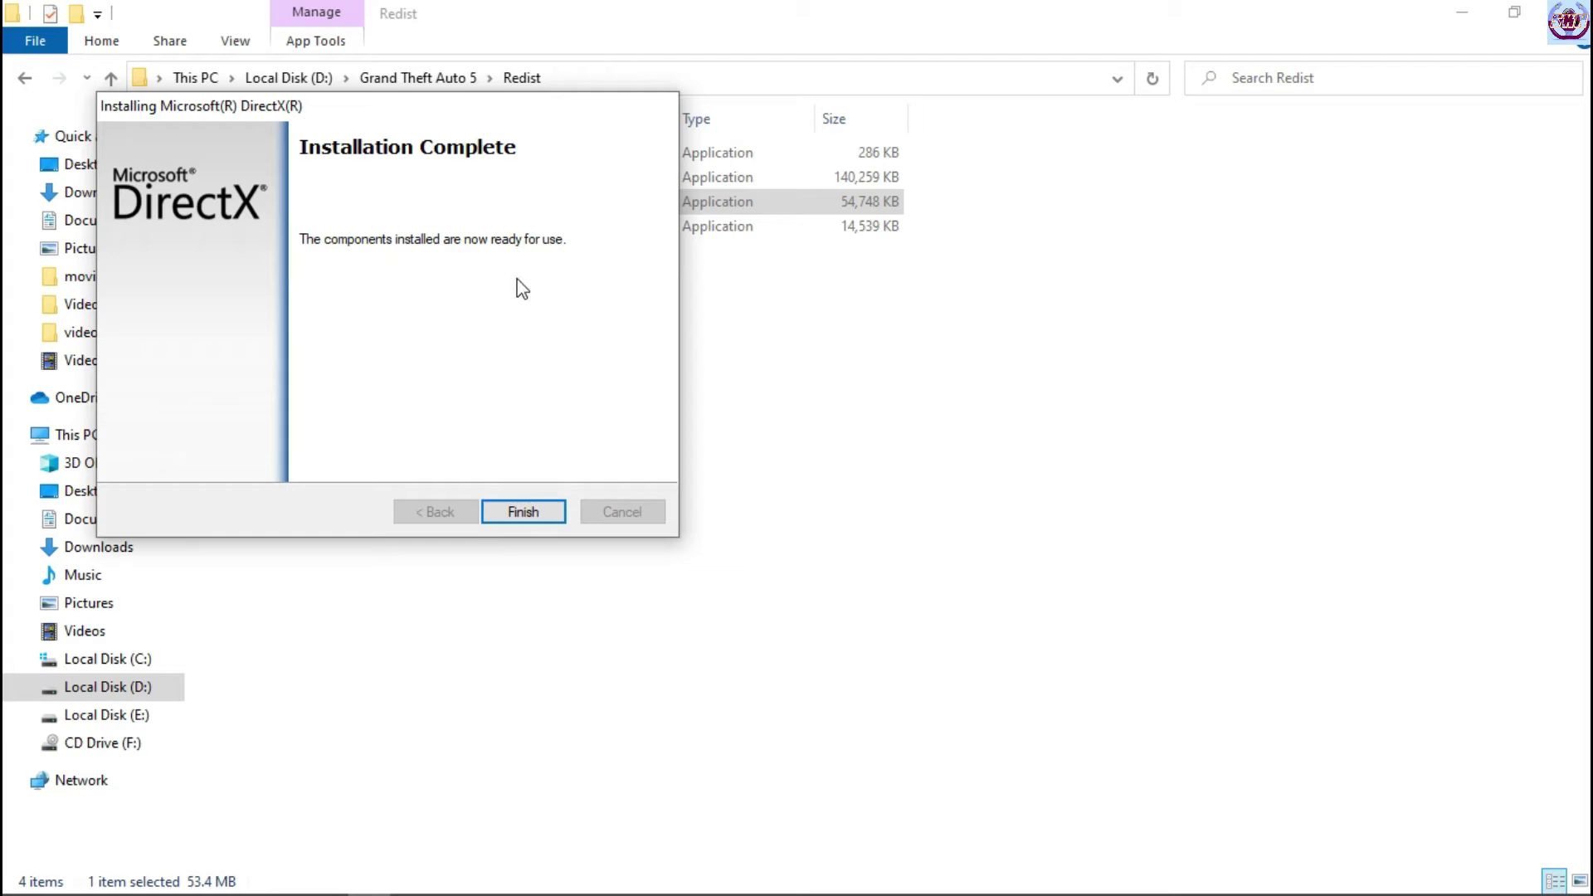
left_click(522, 511)
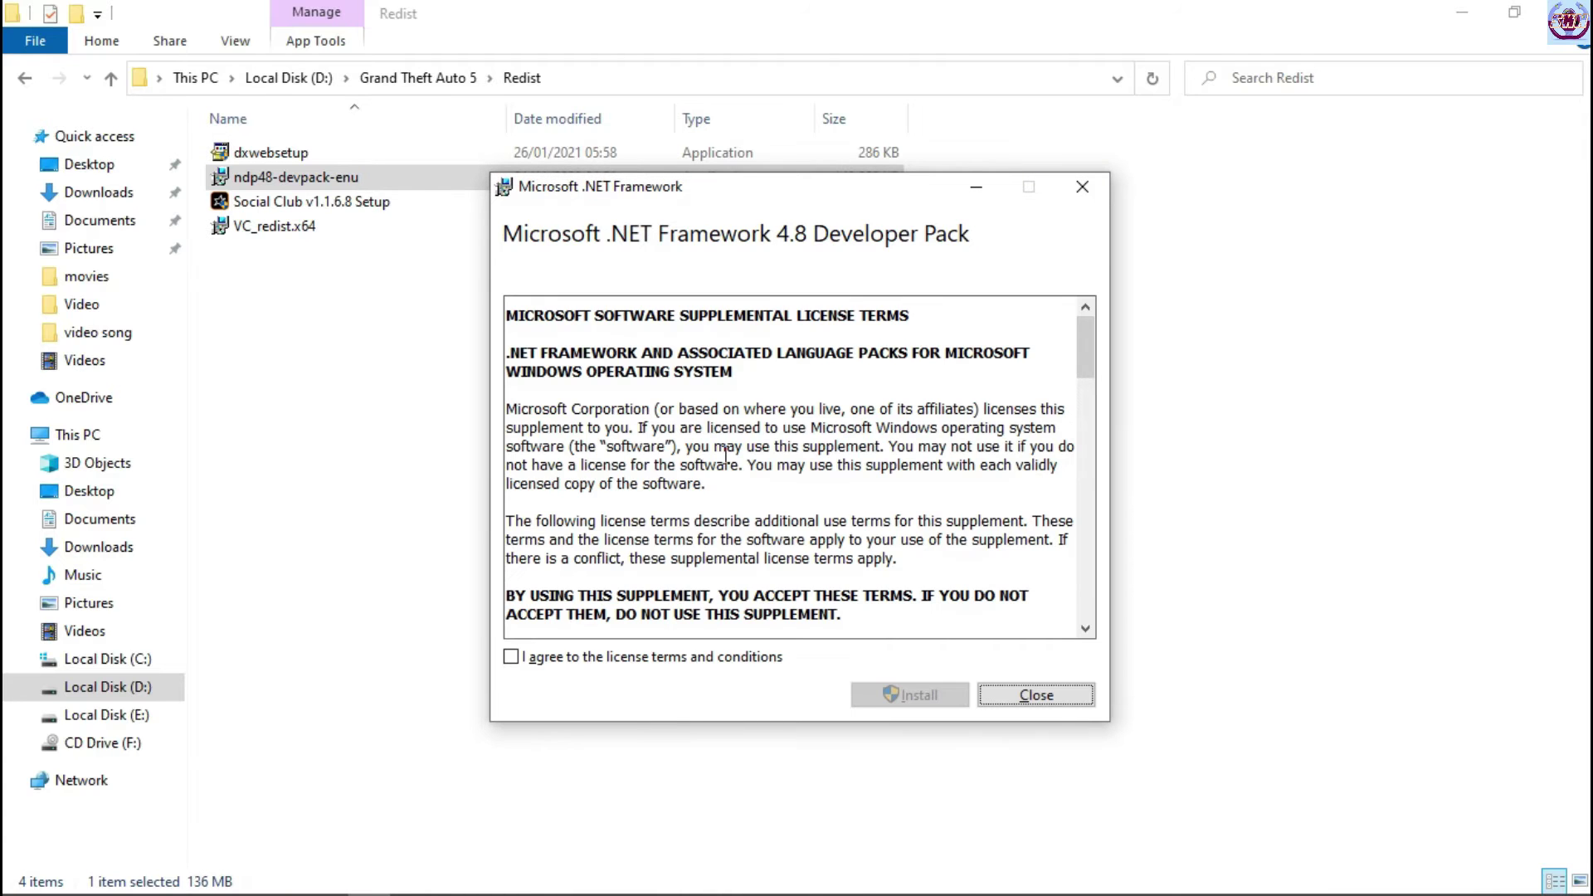
Step: Agree to the license terms, install the Microsoft .NET Framework 4.8 Developer Pack and close its setup
left_click(747, 660)
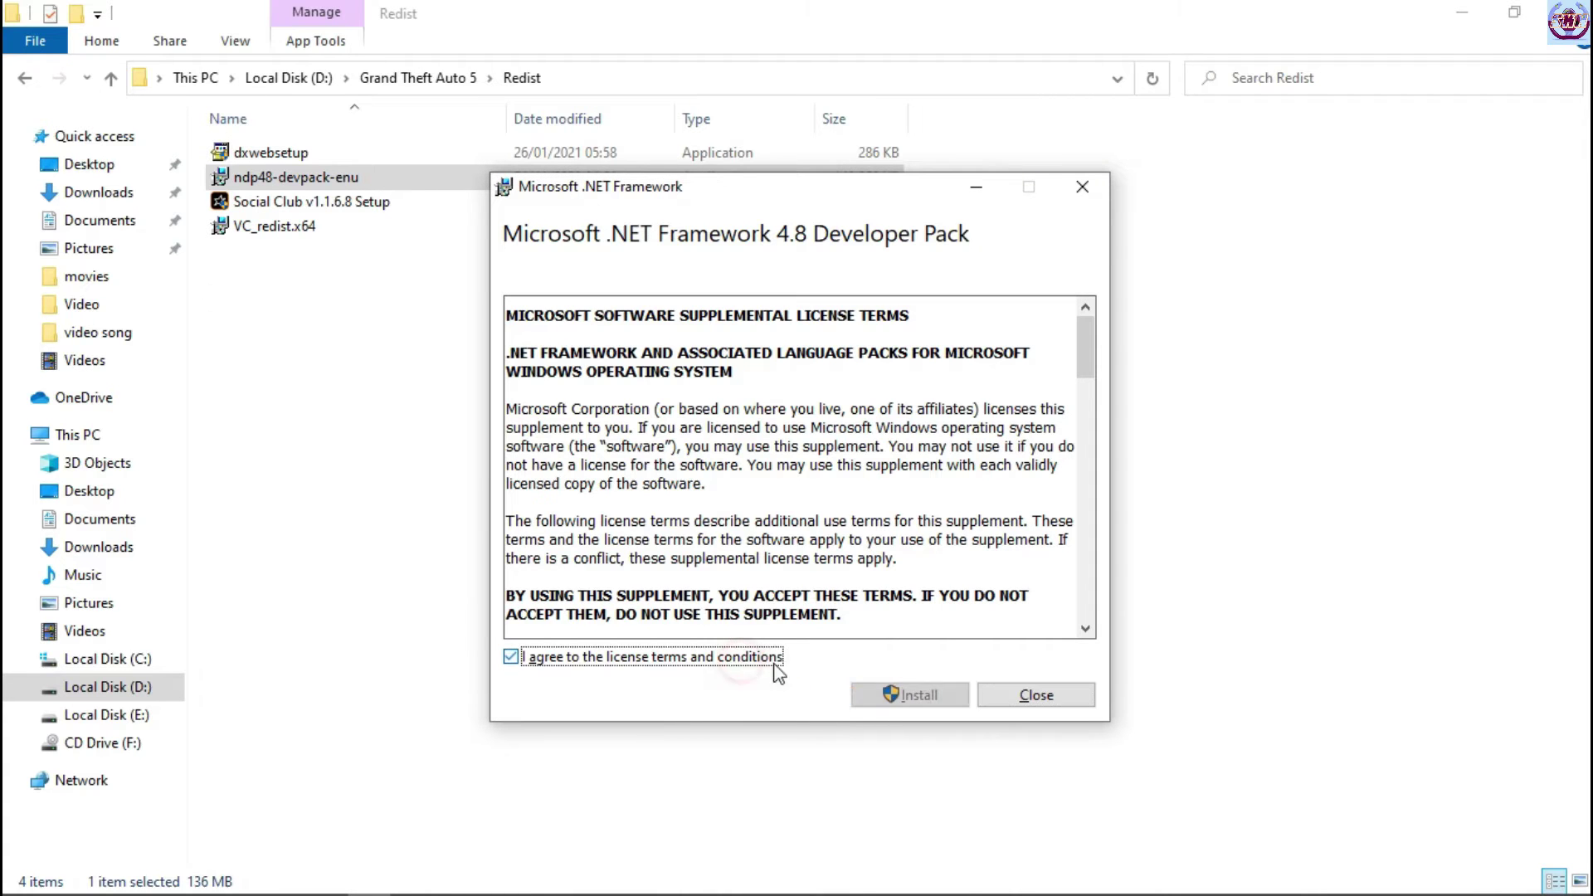
left_click(892, 699)
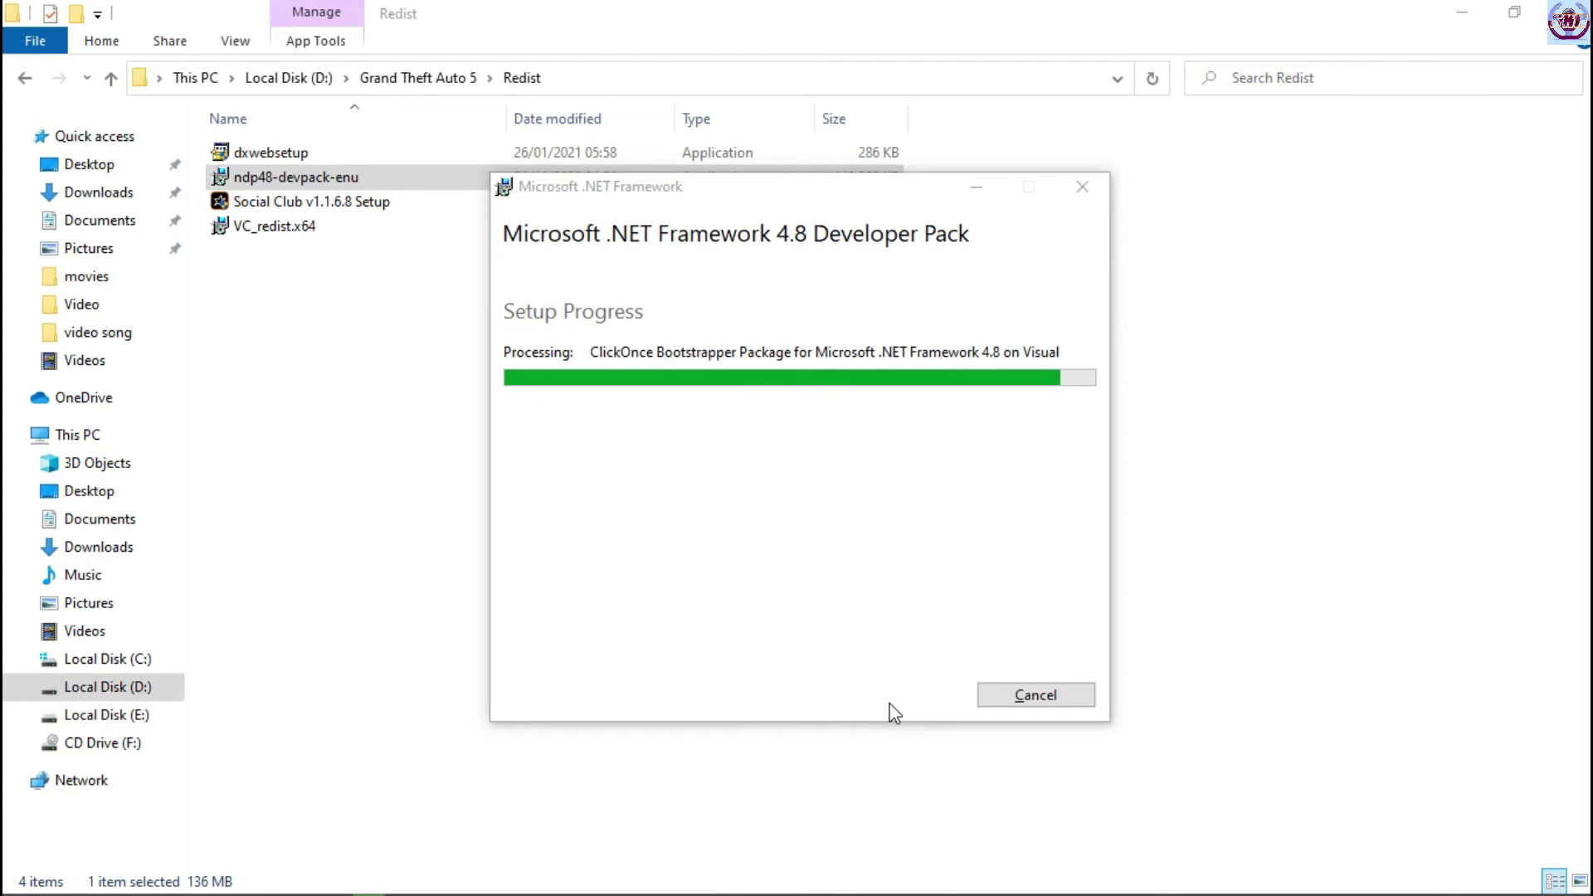
left_click(1035, 695)
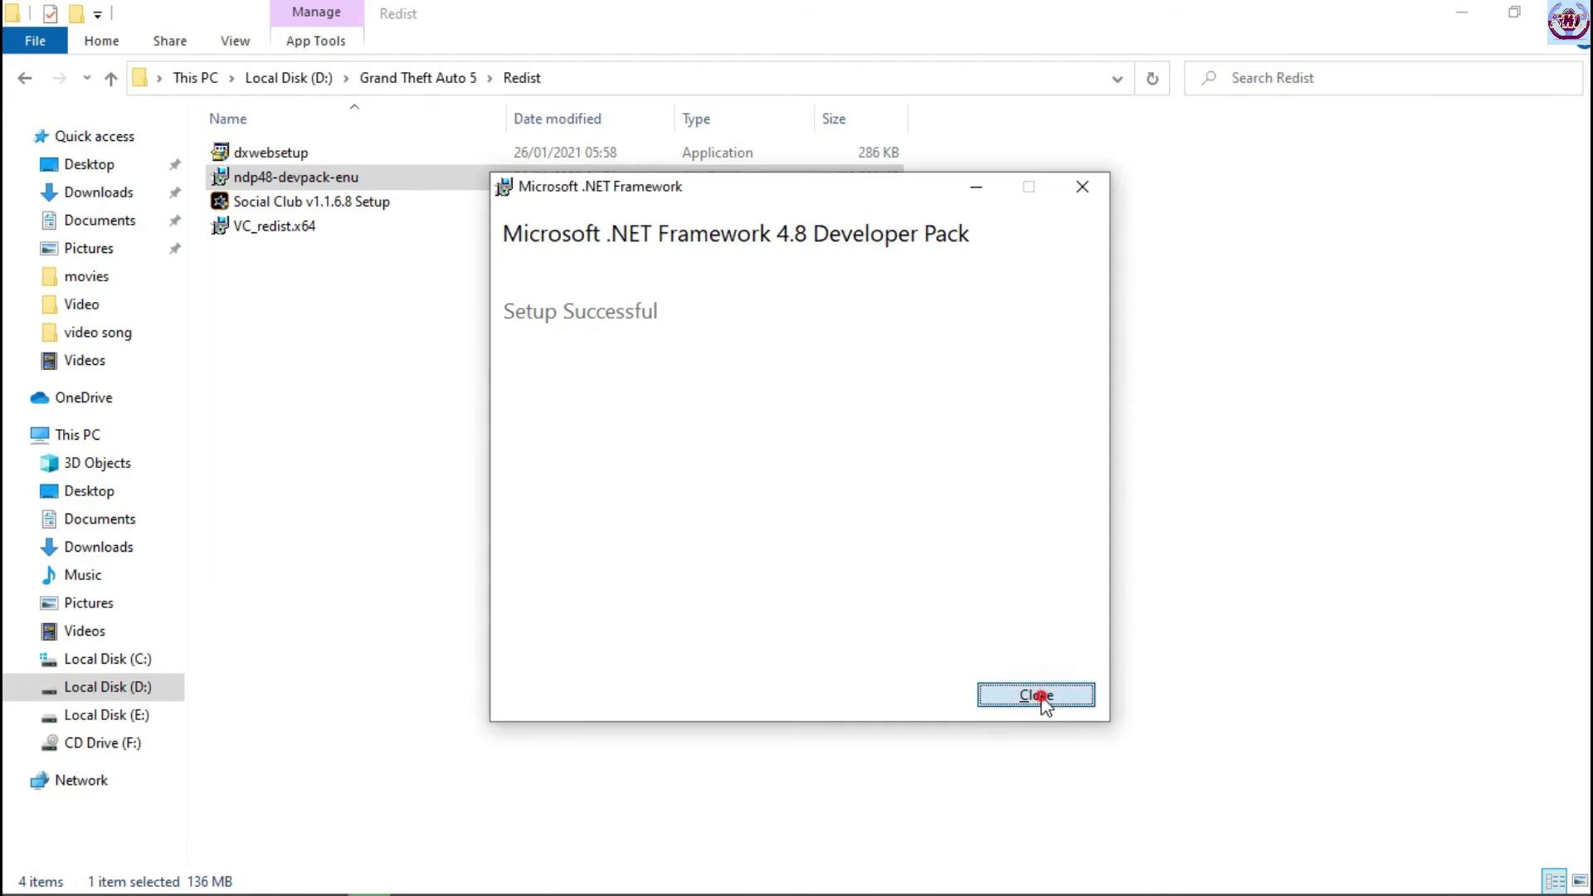
Step: Run Social Club v1.1.6.8 Setup from the Redist folder and choose English as the installer language
key("Down")
key("Return")
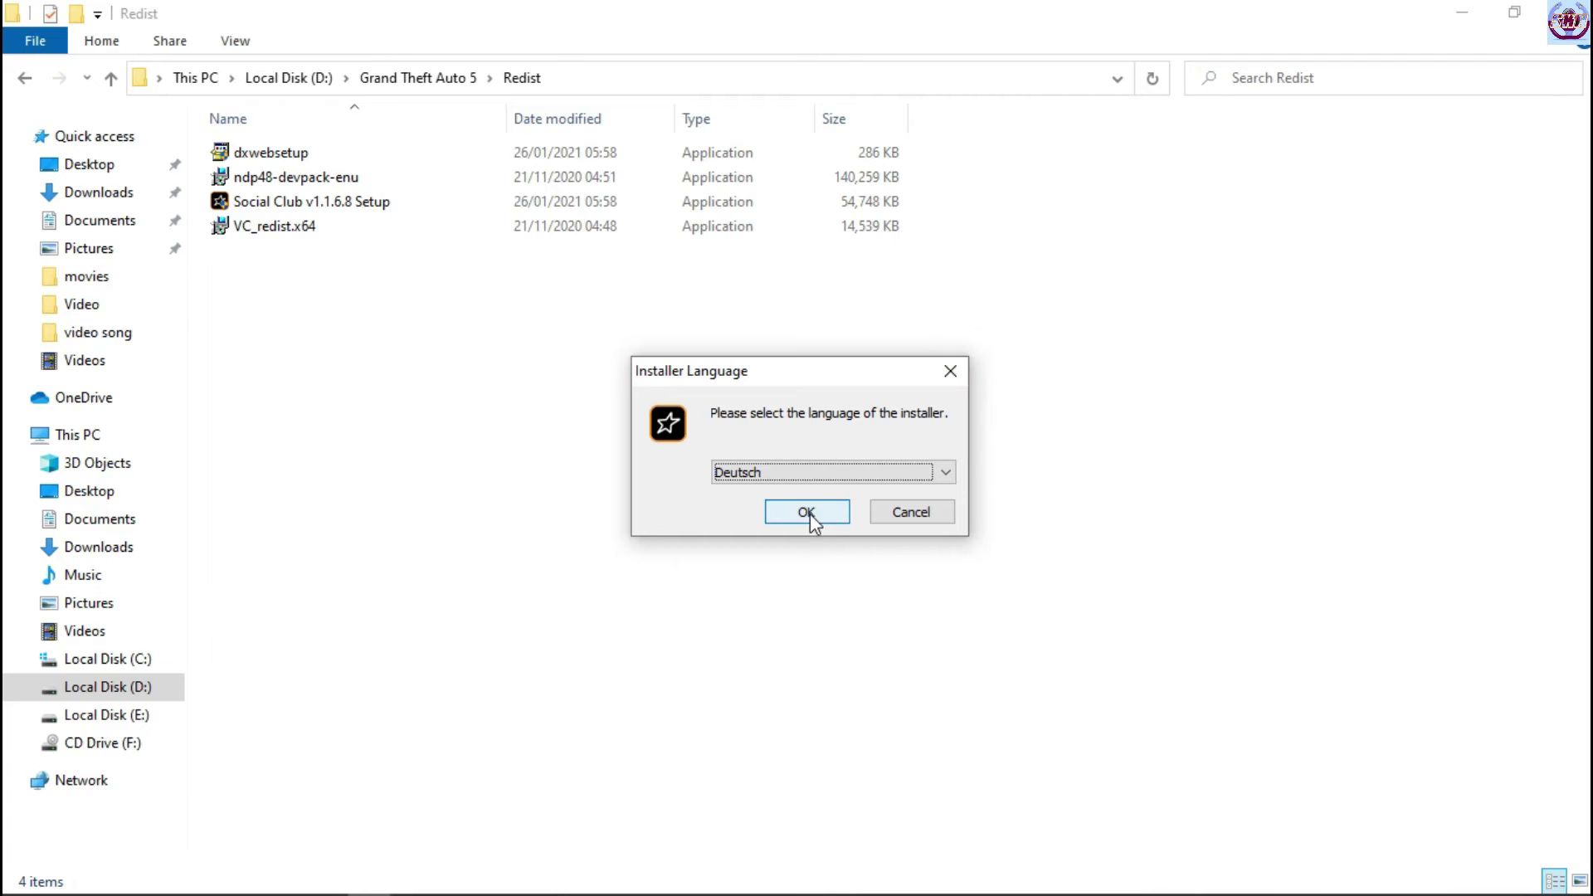
left_click(946, 472)
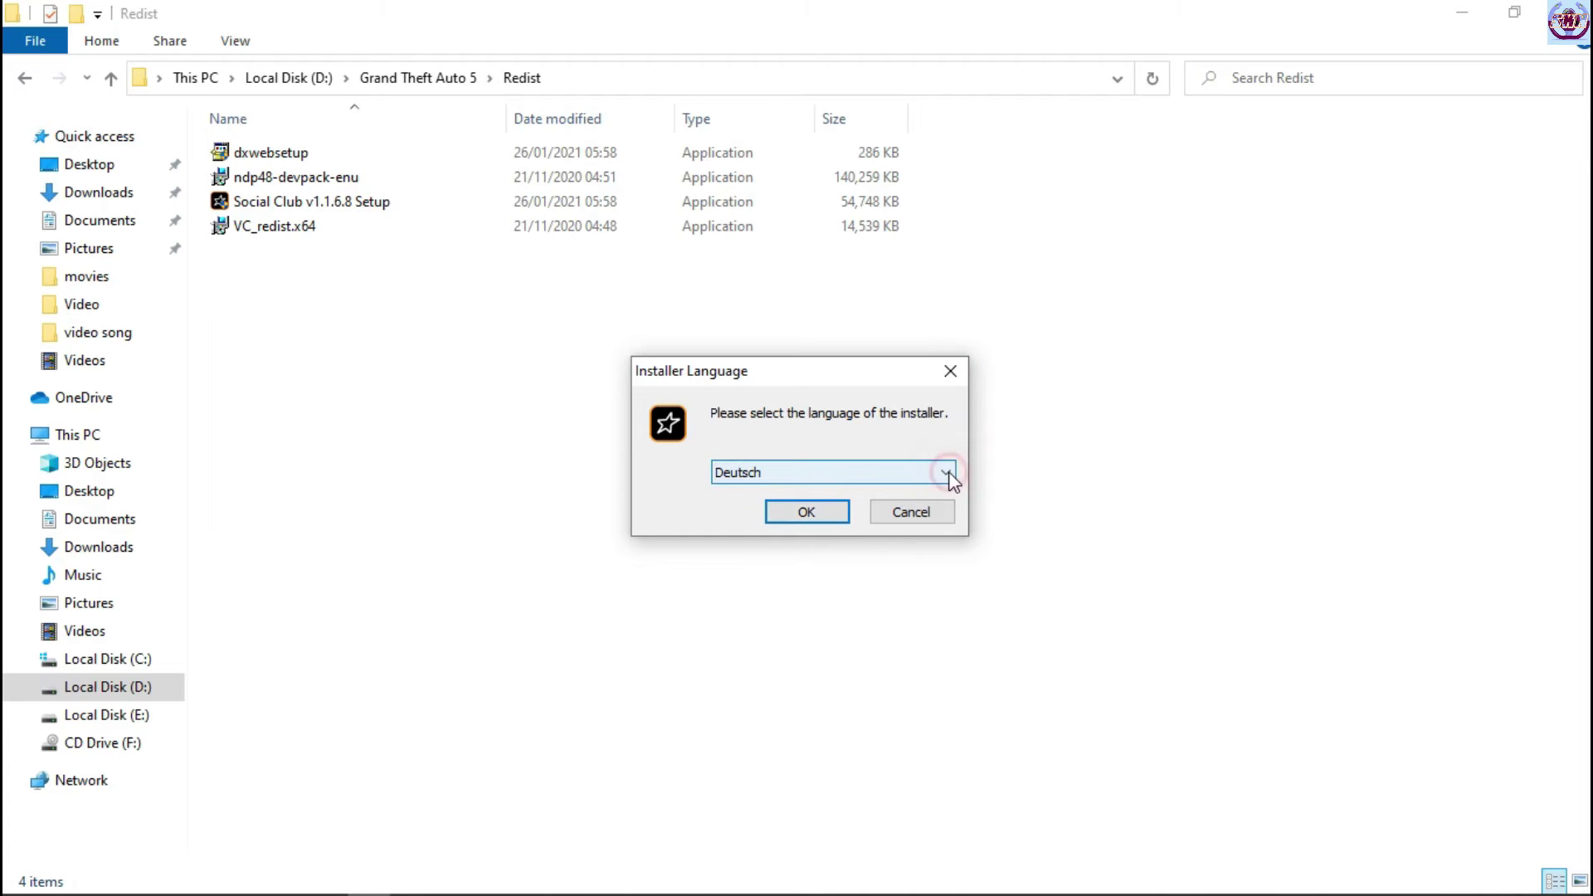
left_click(910, 508)
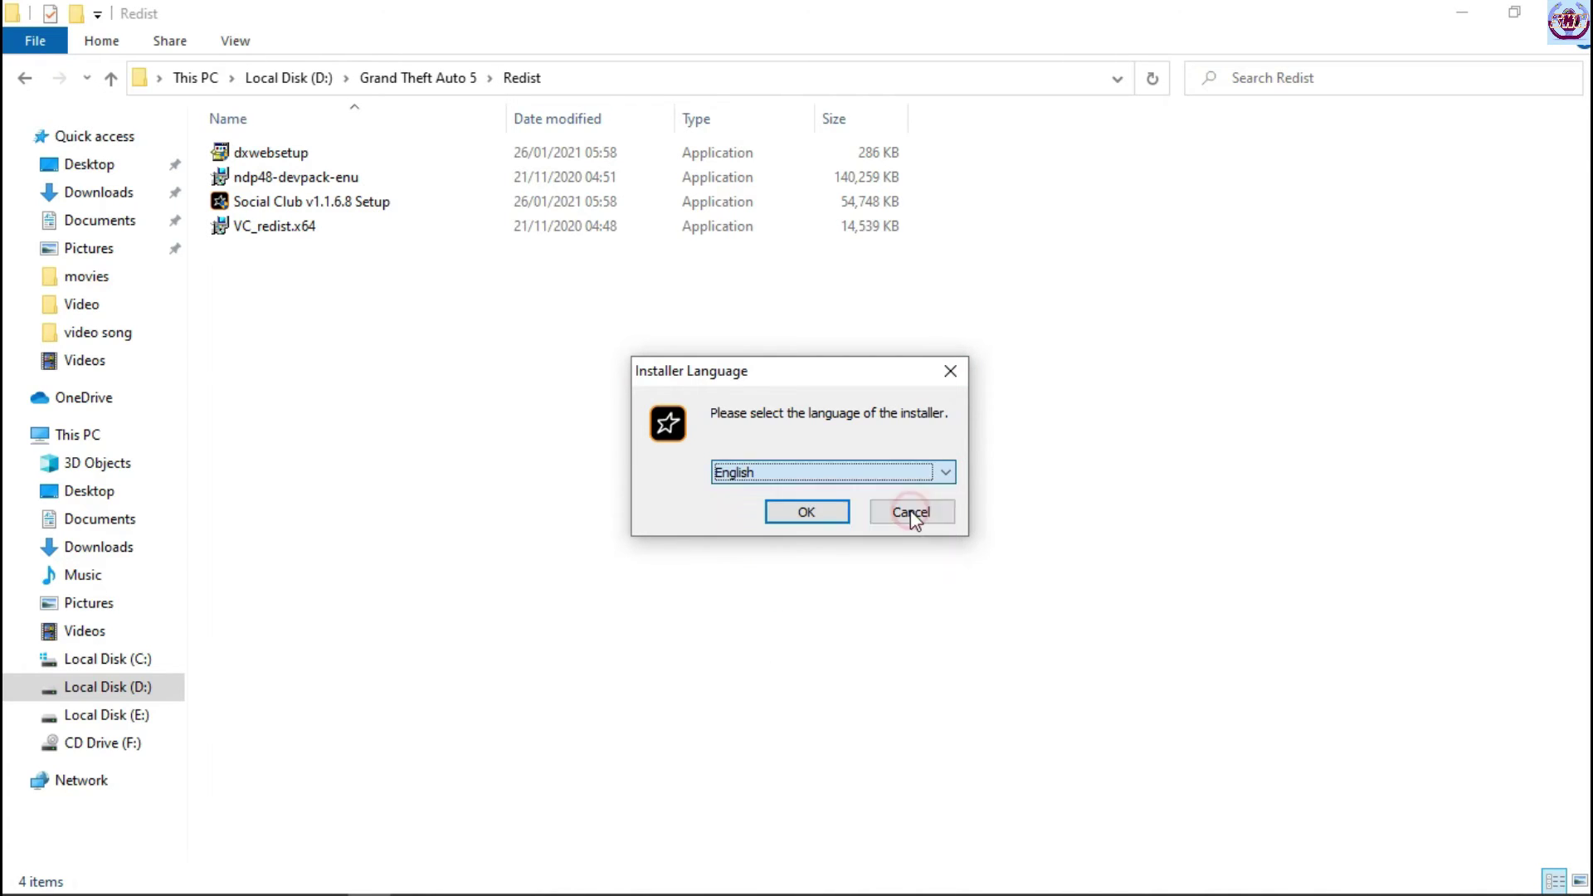
left_click(821, 512)
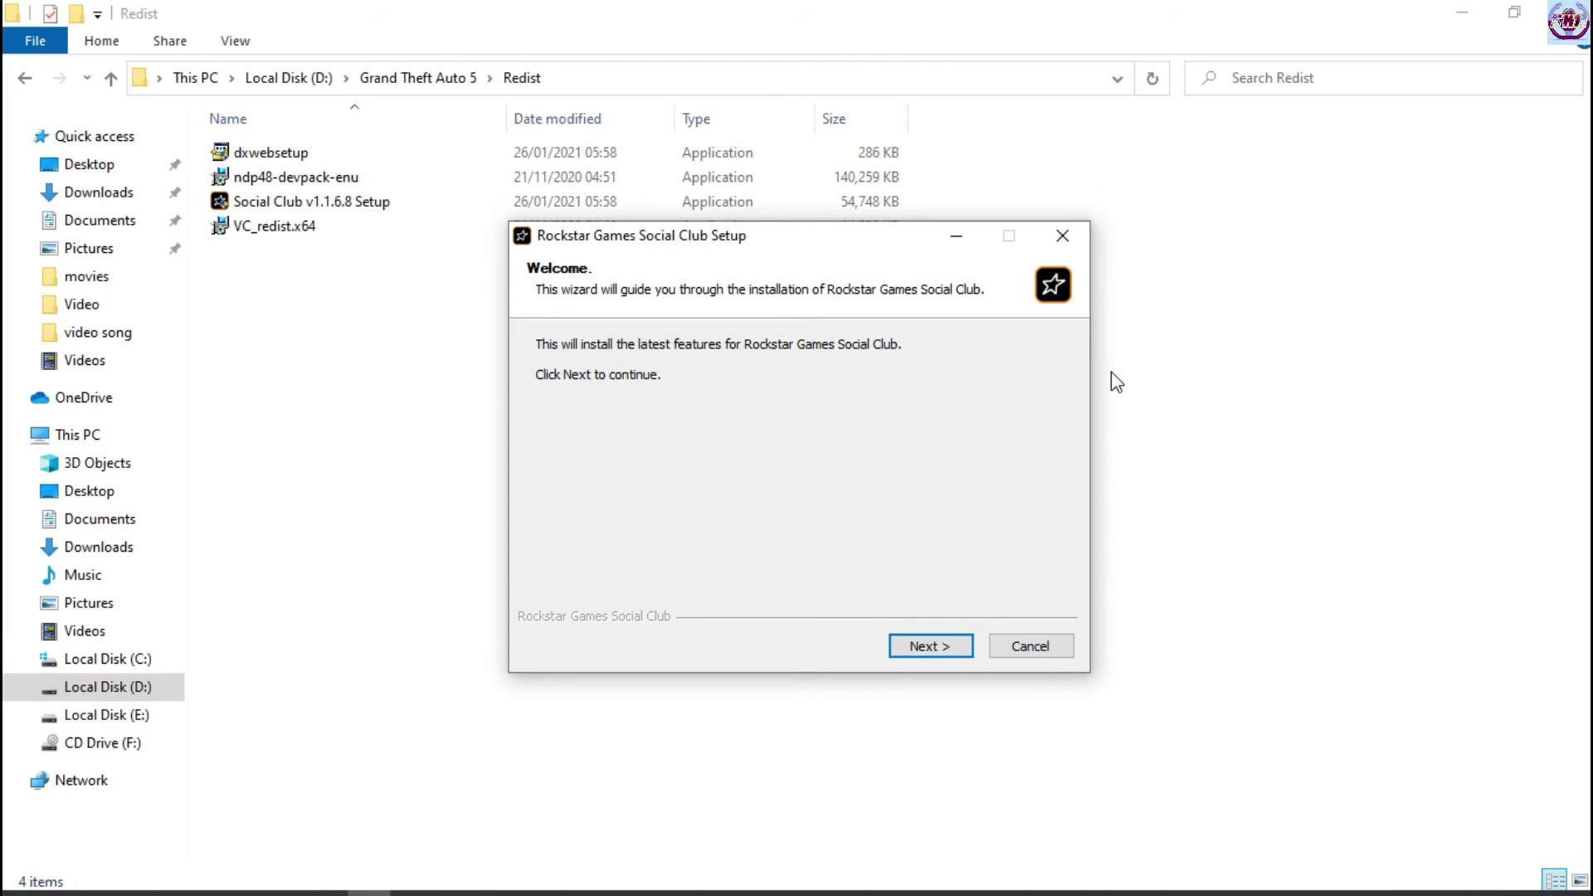
Step: Accept the license agreement, install Rockstar Games Social Club and close its setup
left_click(936, 646)
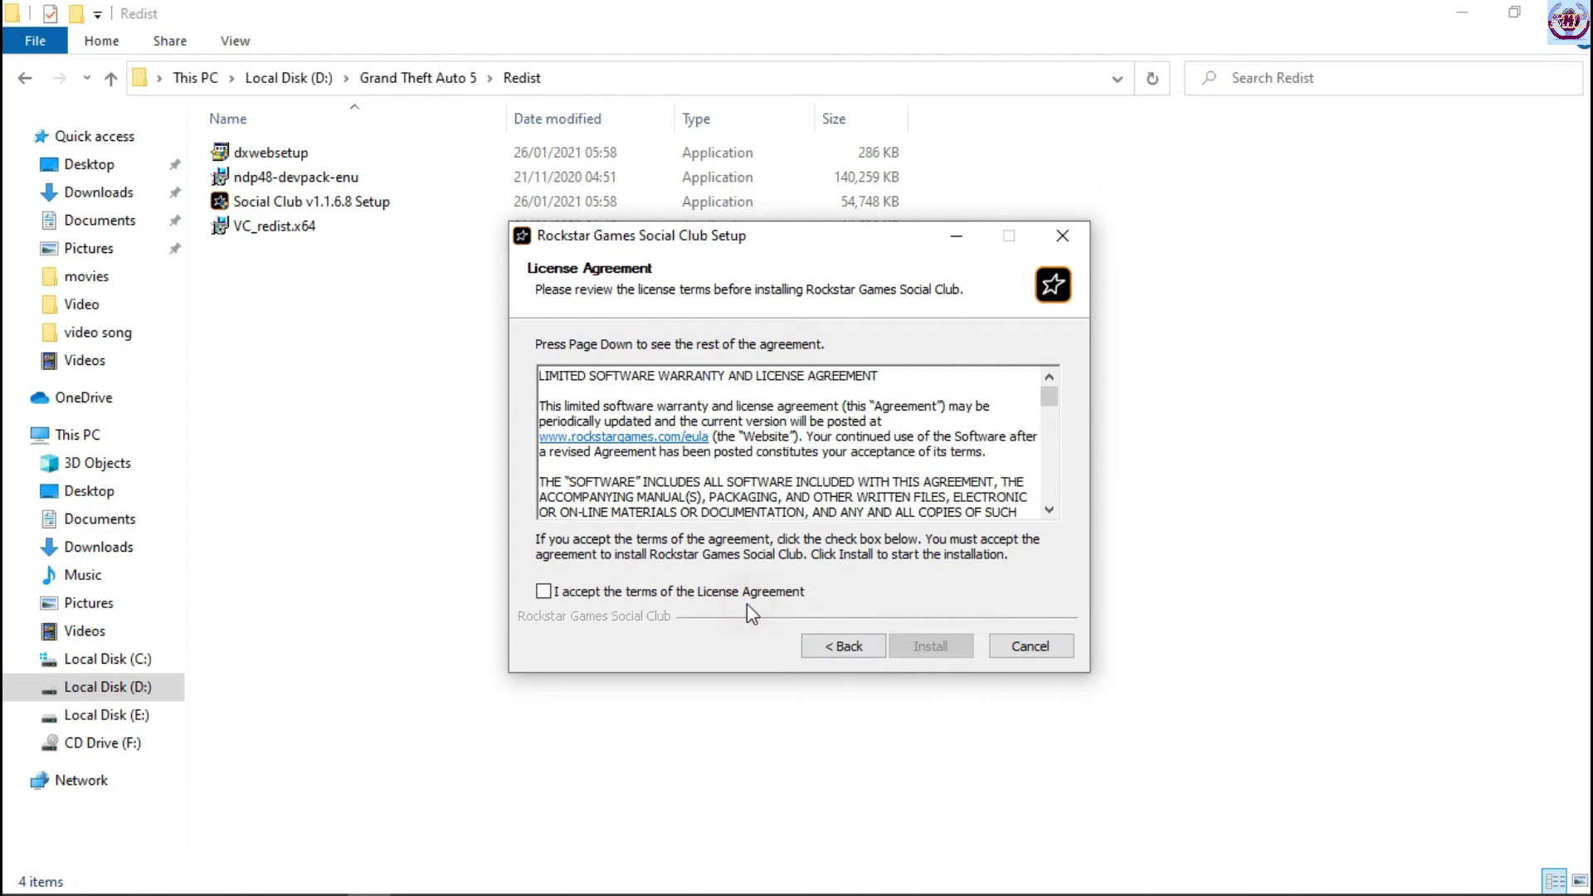
left_click(746, 593)
left_click(928, 650)
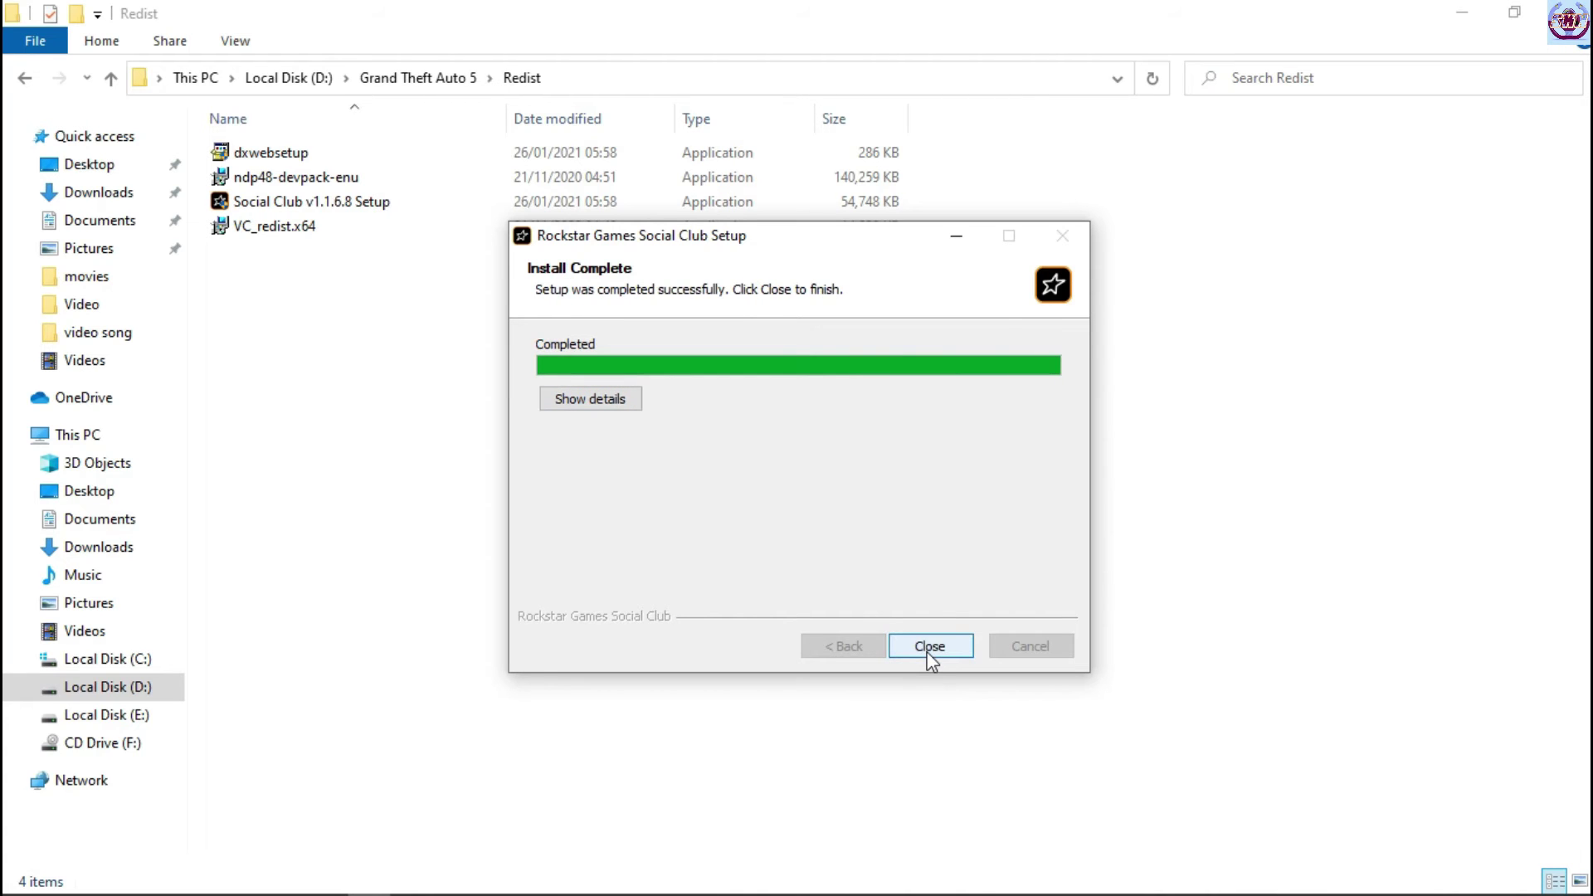
left_click(928, 651)
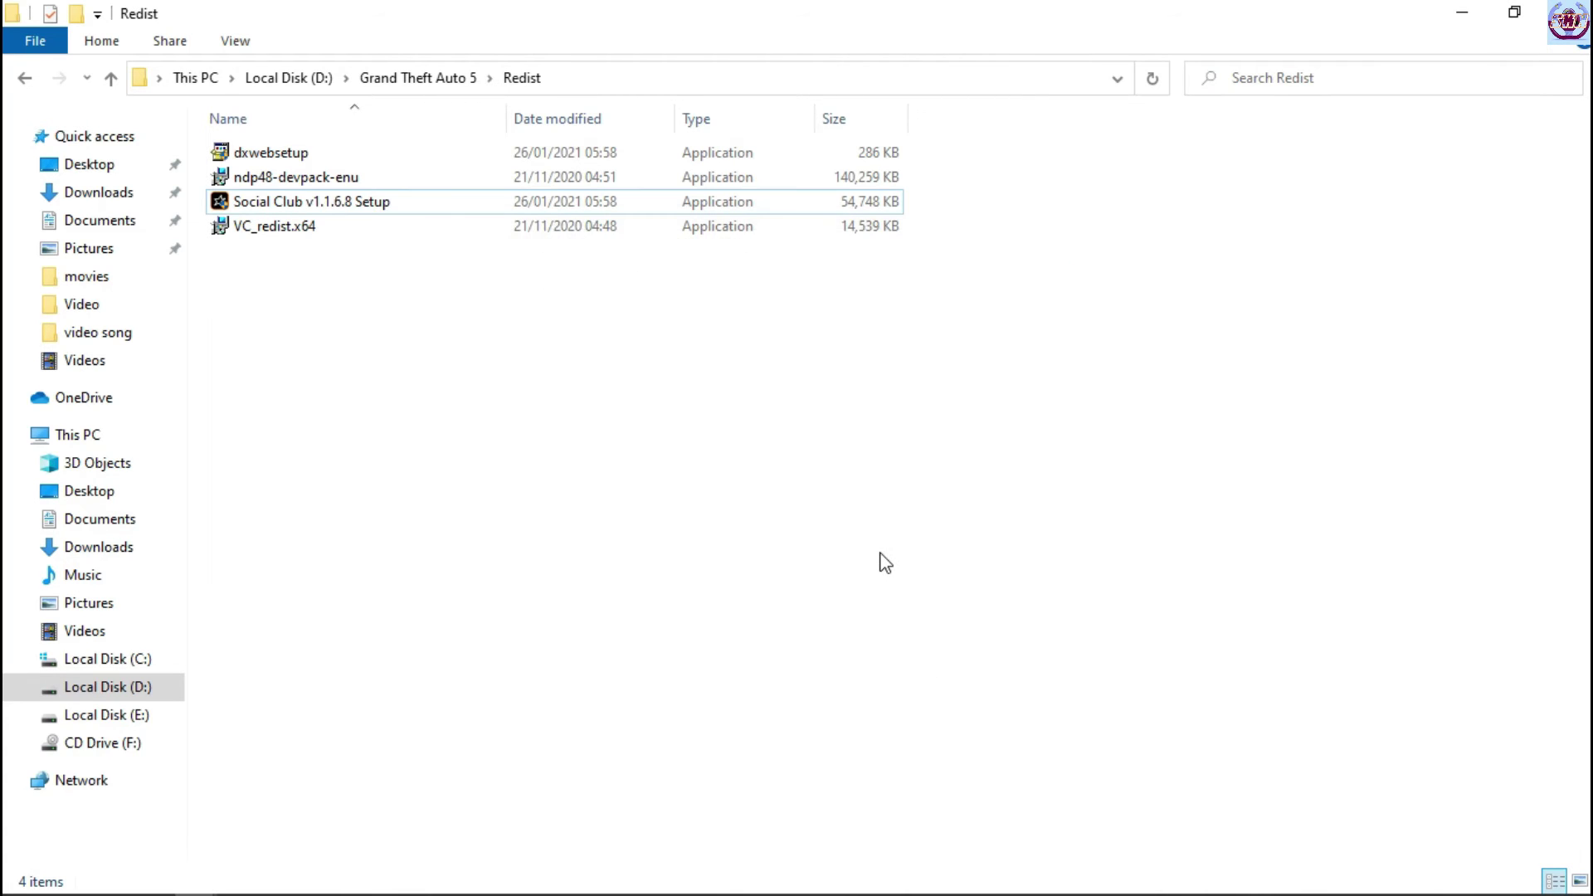
Step: Run VC_redist.x64, agree to the license terms and install the Microsoft Visual C++ 2015-2019 Redistributable (x64), closing its setup when done
key("Return")
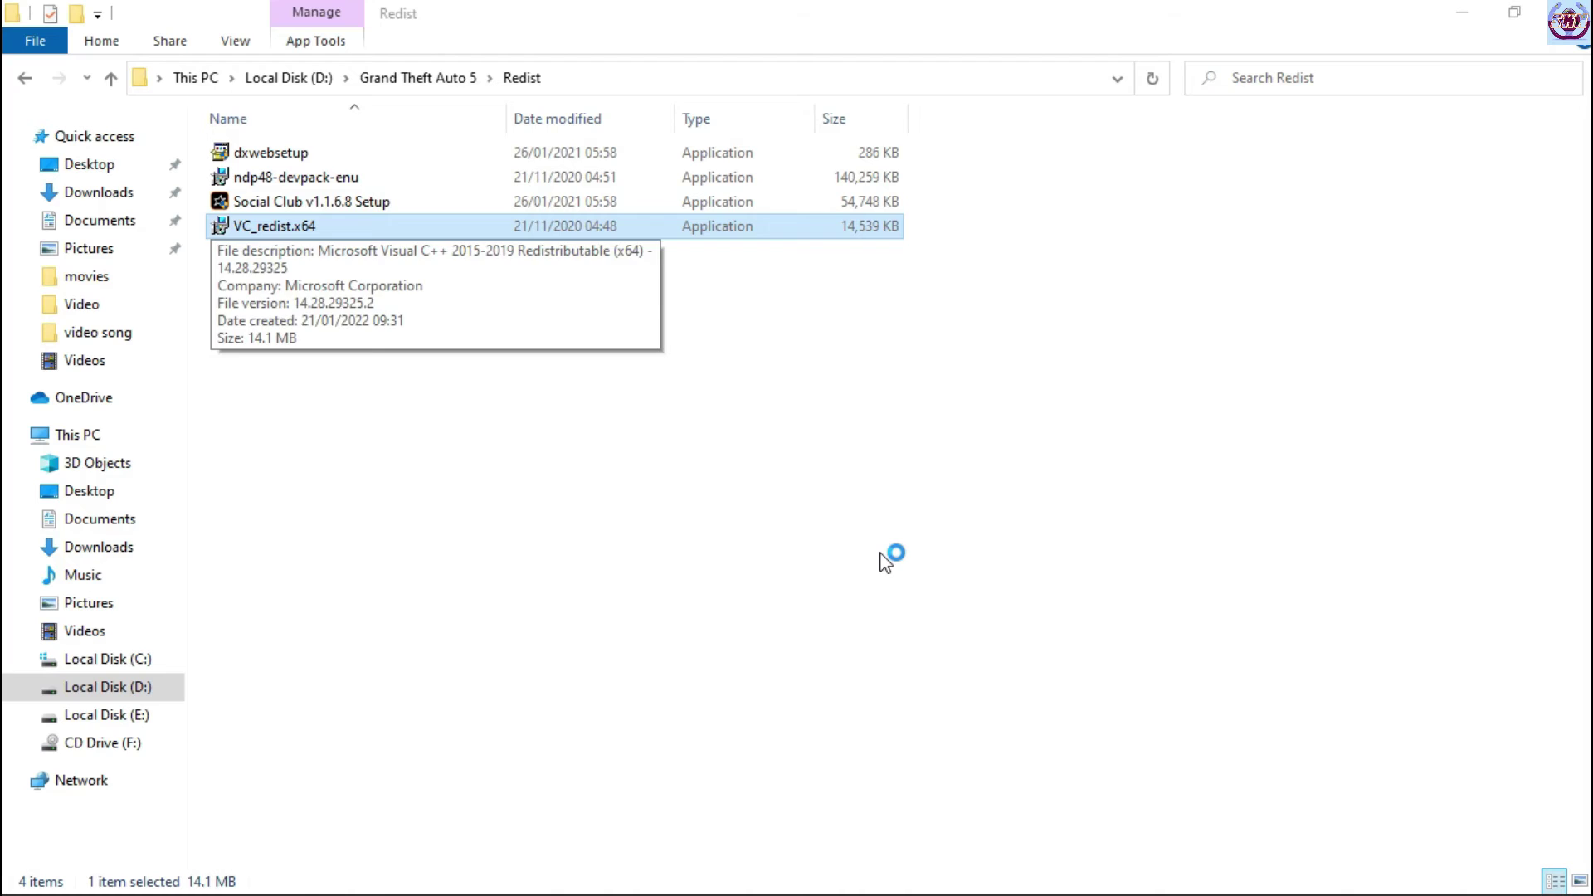
left_click(750, 556)
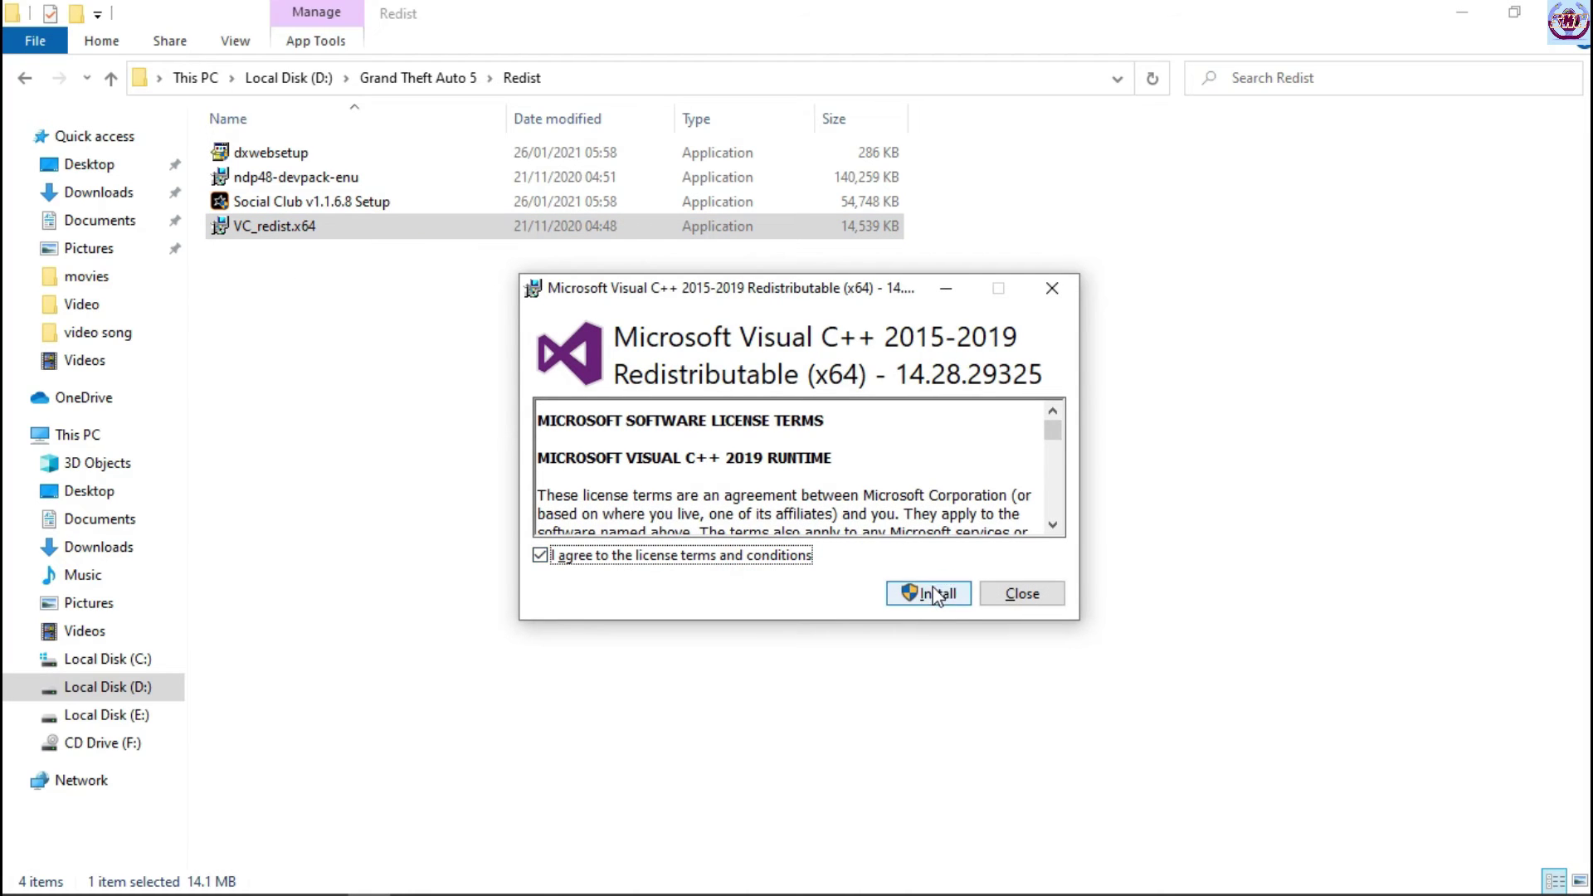
left_click(931, 593)
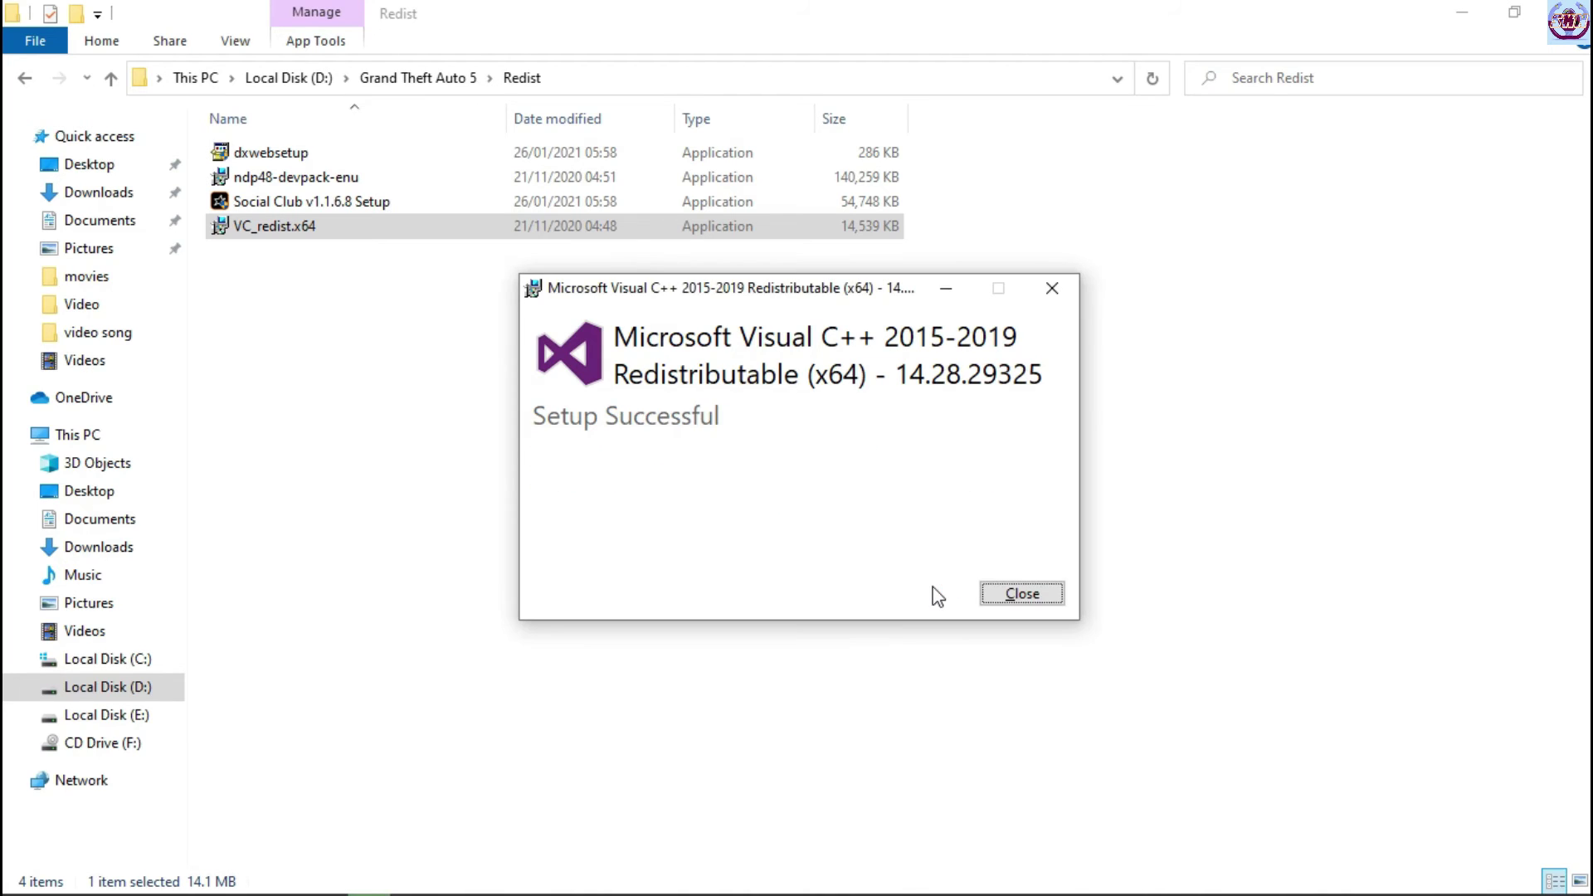
left_click(1003, 598)
left_click(1004, 602)
Step: Return to the Grand Theft Auto 5 folder and run GTA Language Select & Reg Fix
key("alt+Left")
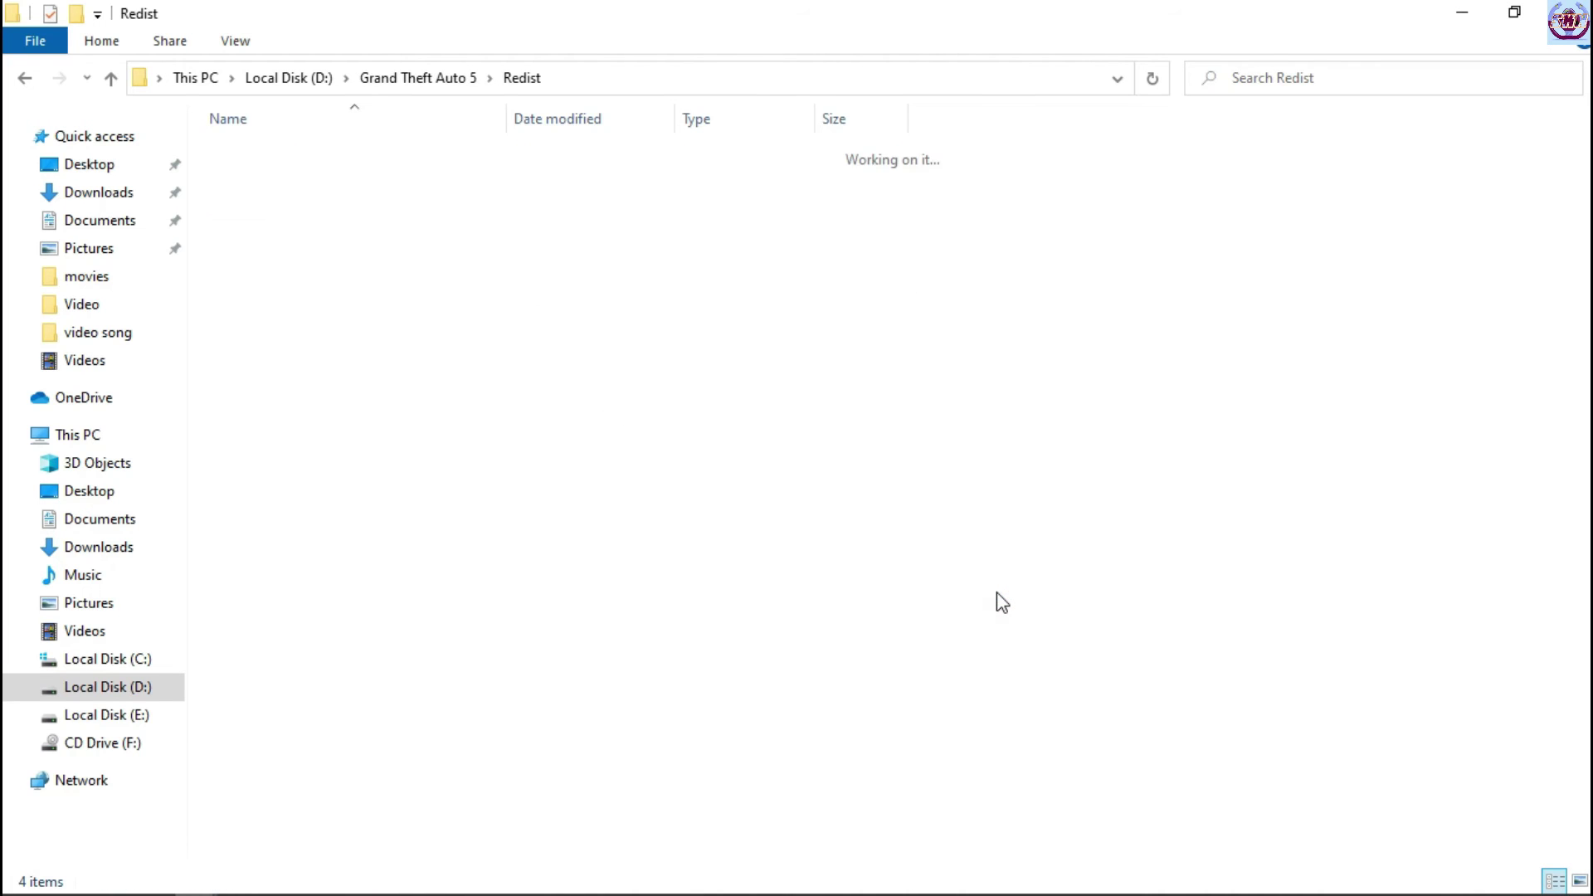
key("Down")
key("Down")
key("Down")
key("Down")
key("Down")
key("Down")
key("Down")
key("Down")
key("Down")
key("Down")
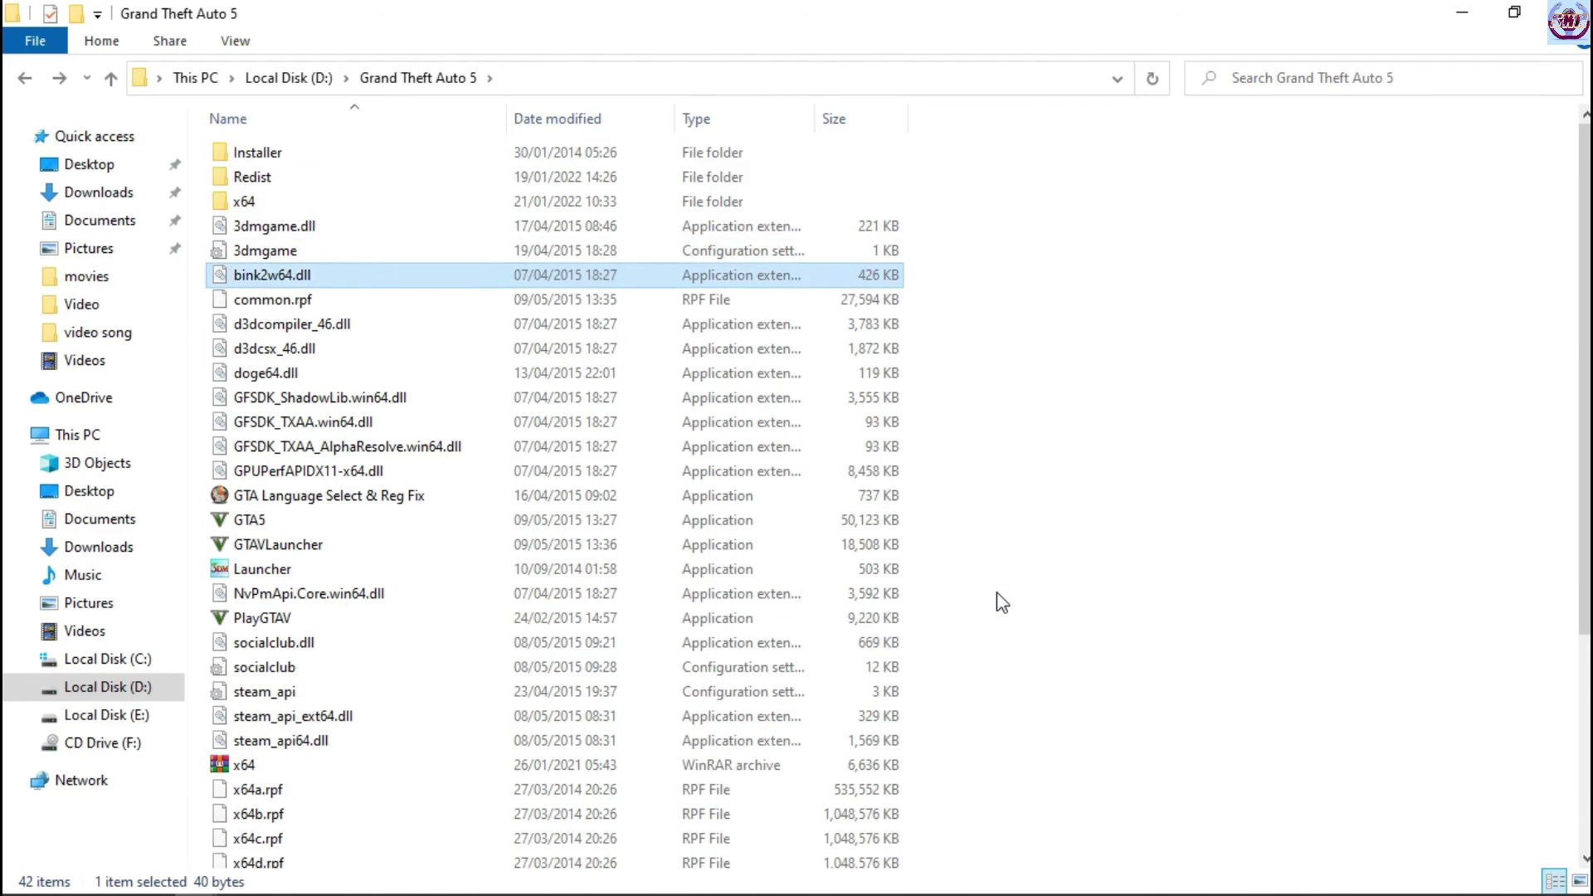
key("Down")
key("Down")
key("Down")
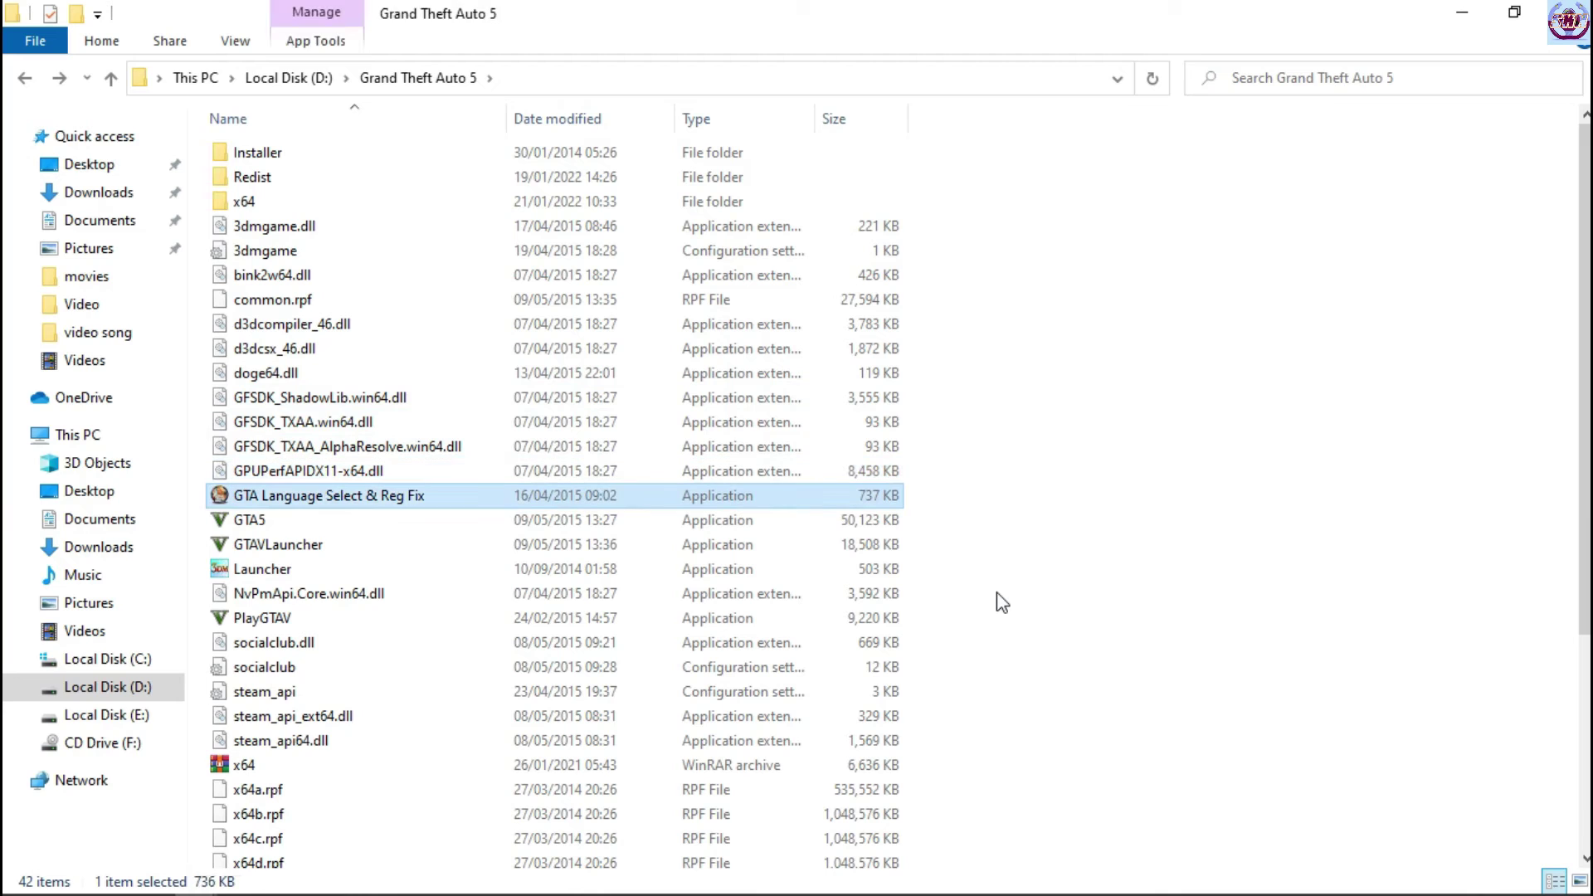
key("Return")
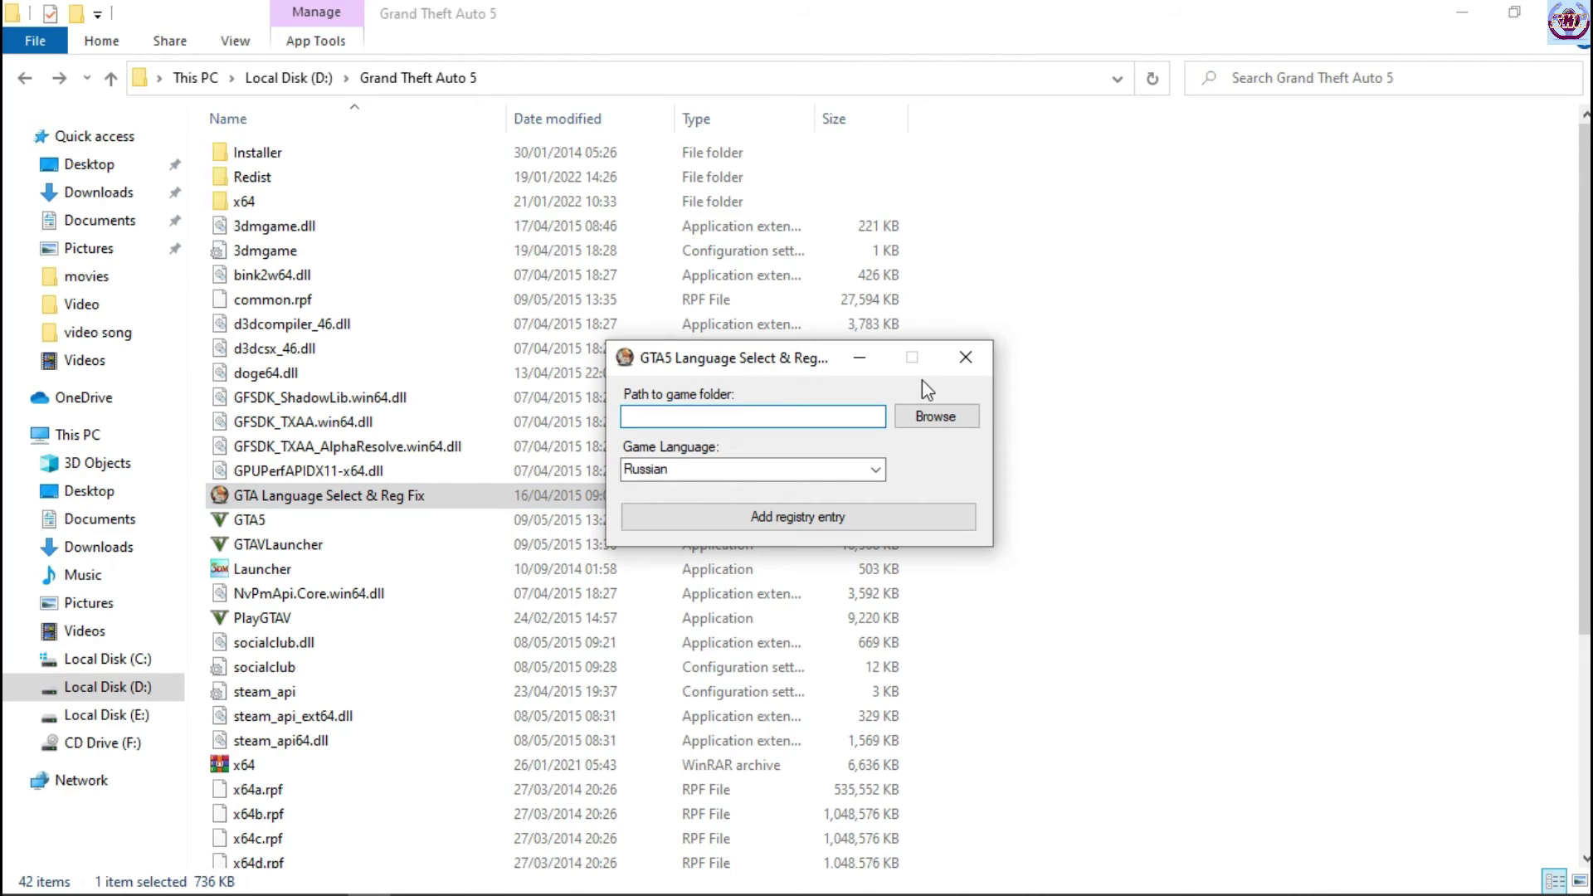
Step: Set the path to the game folder to D:\Grand Theft Auto 5 by browsing to it on Local Disk (D:)
left_click(916, 425)
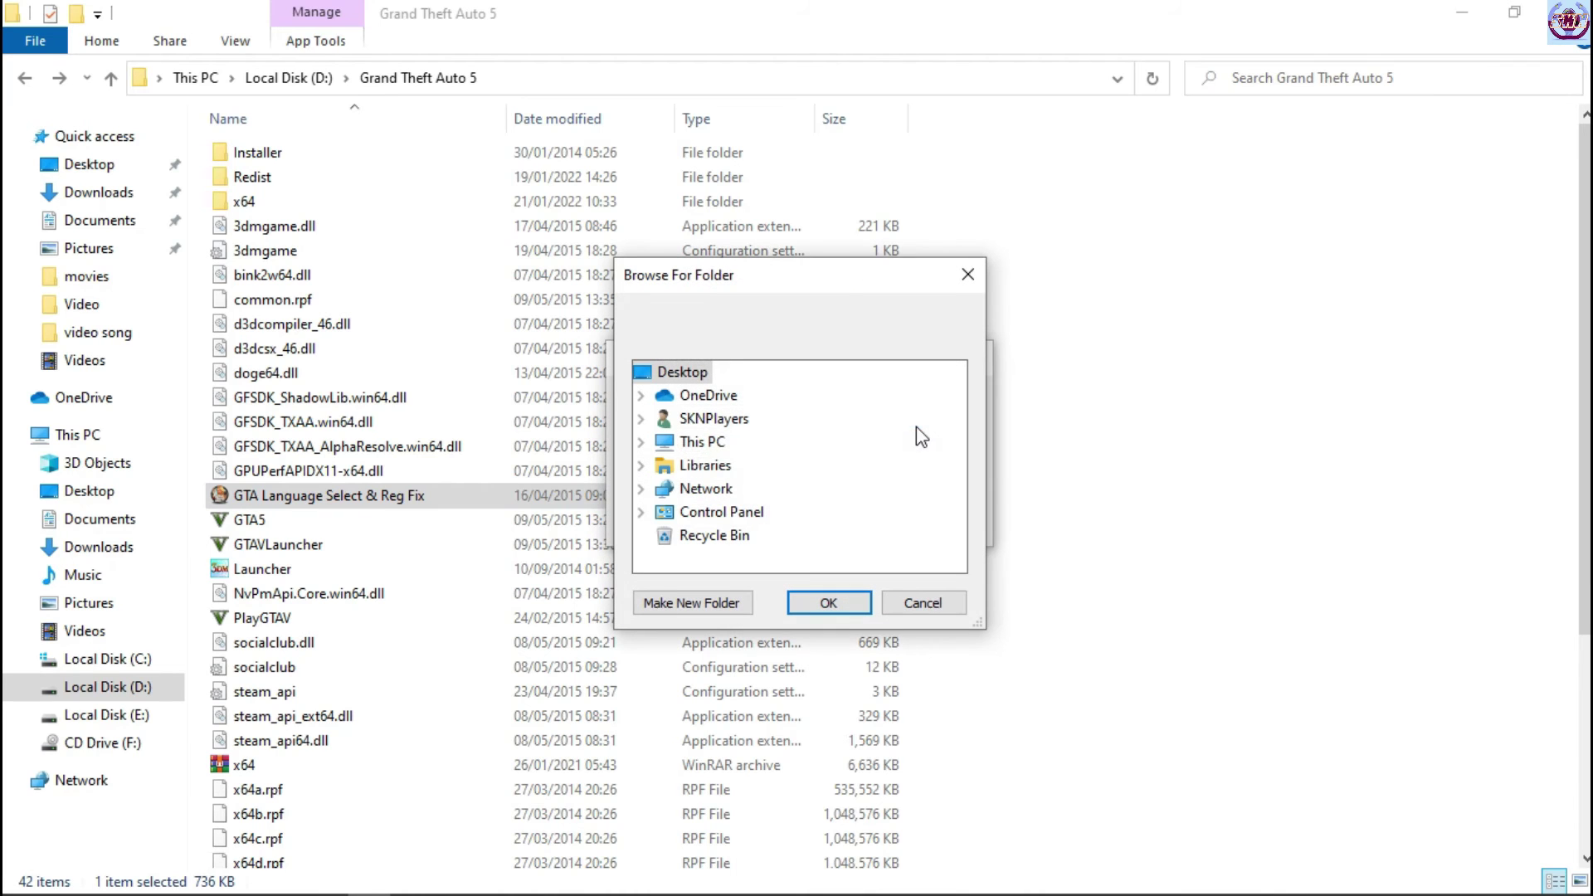
left_click(643, 448)
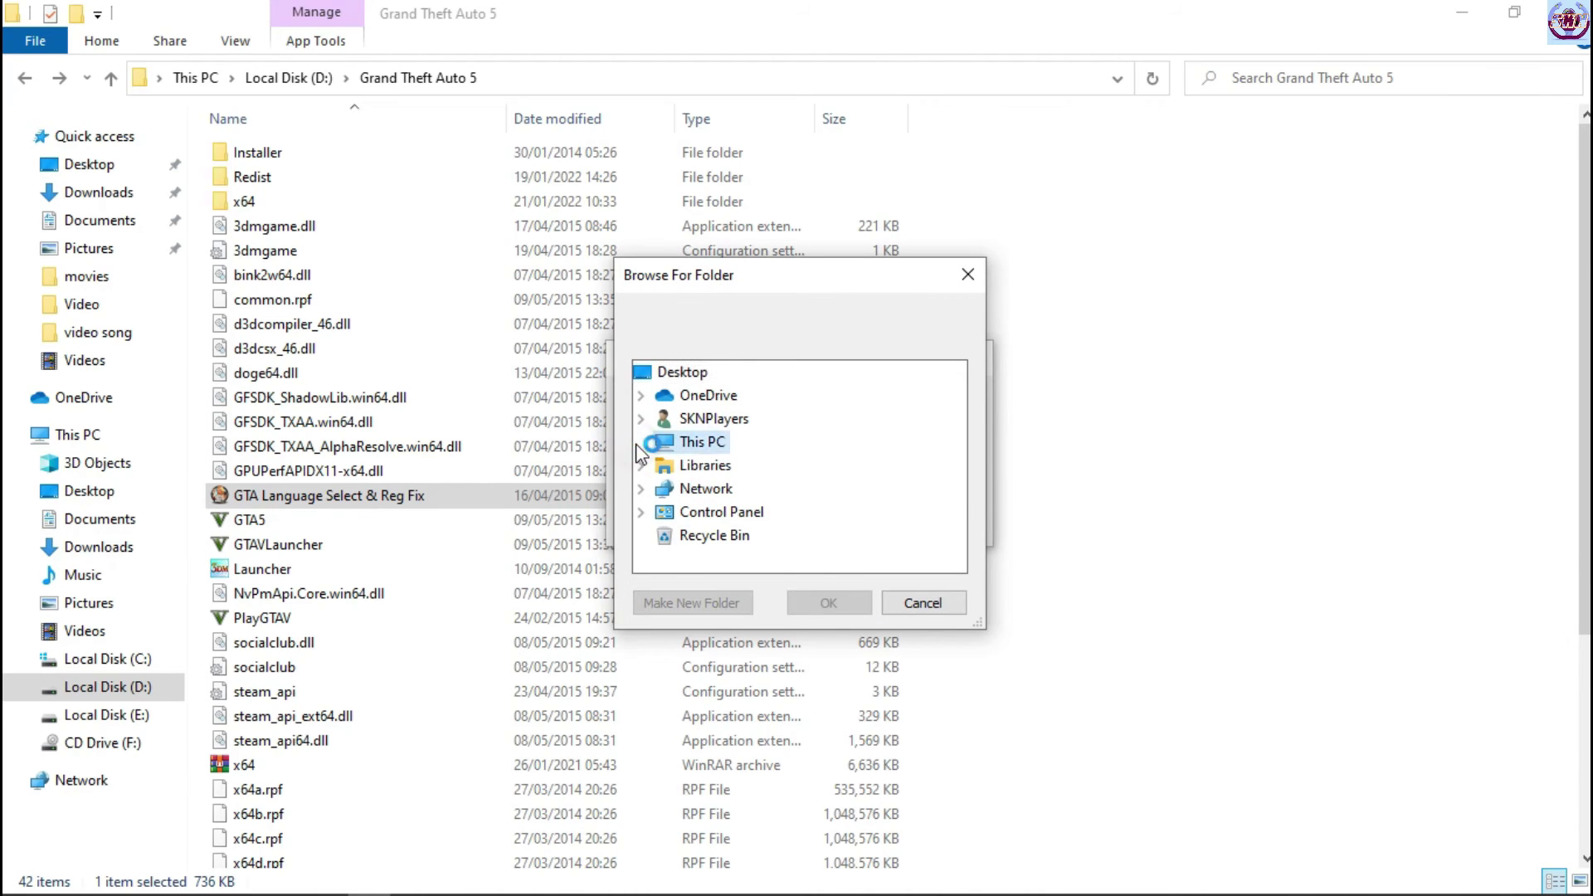
left_click(642, 443)
scroll(954, 473, "down", 3)
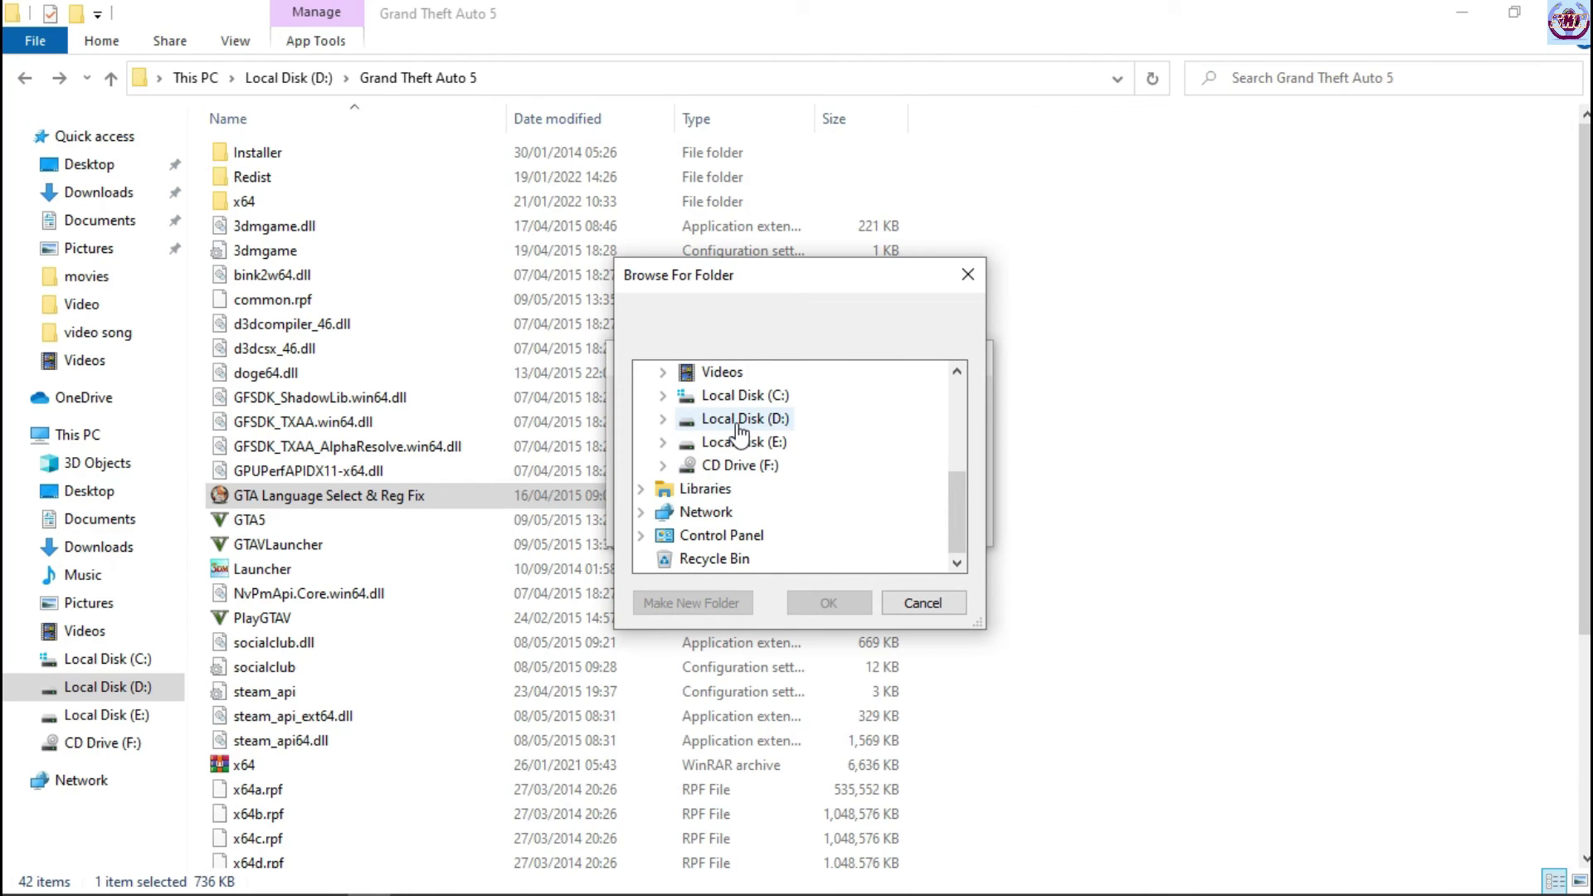
left_click(738, 430)
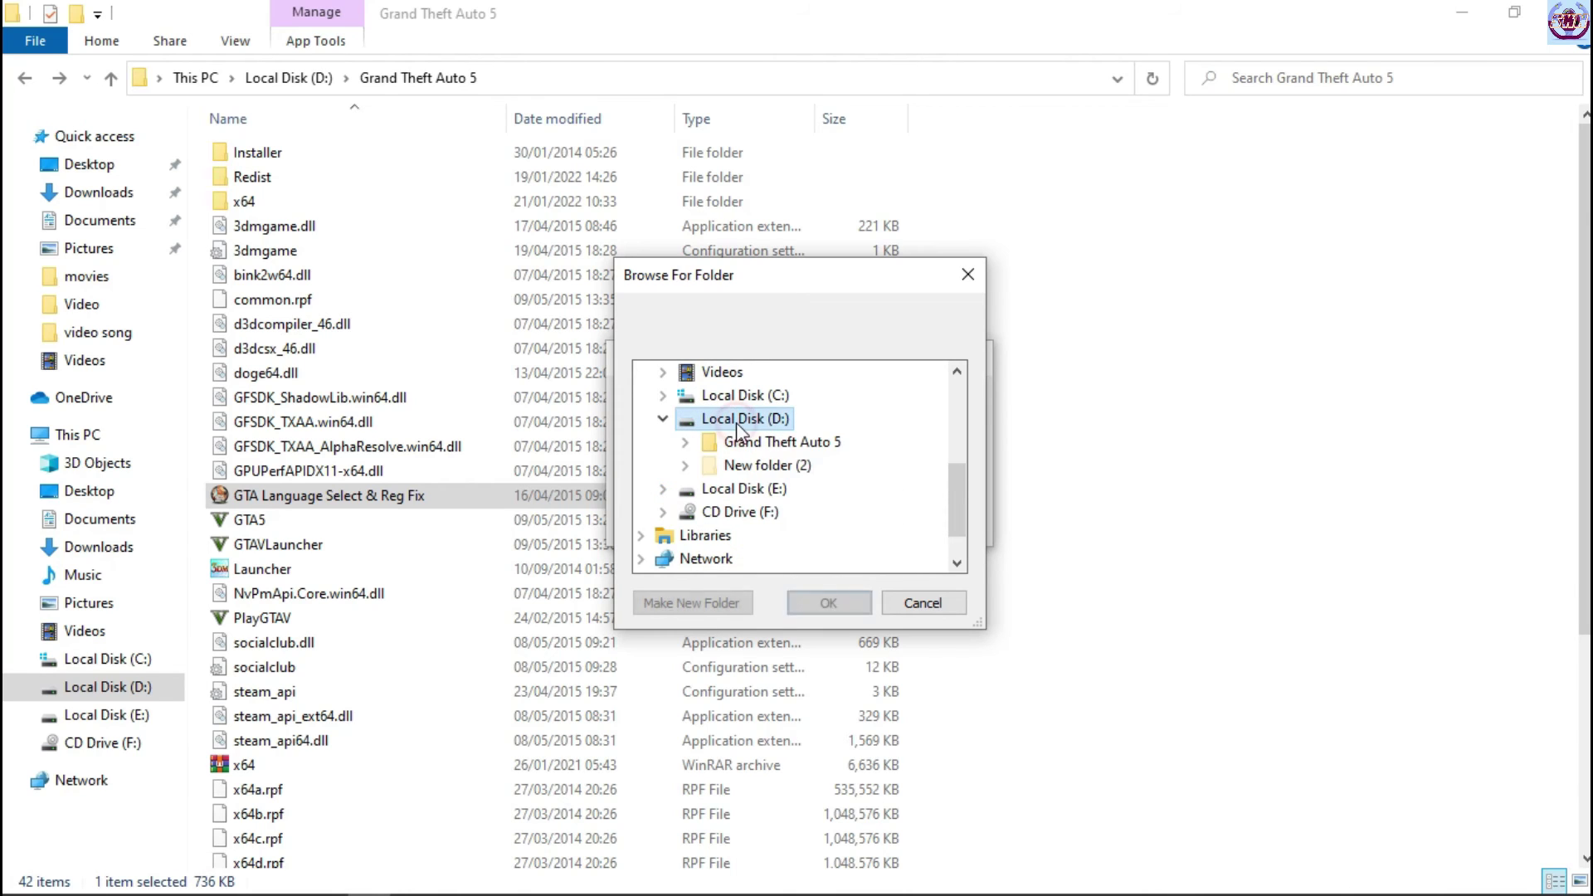
left_click(771, 448)
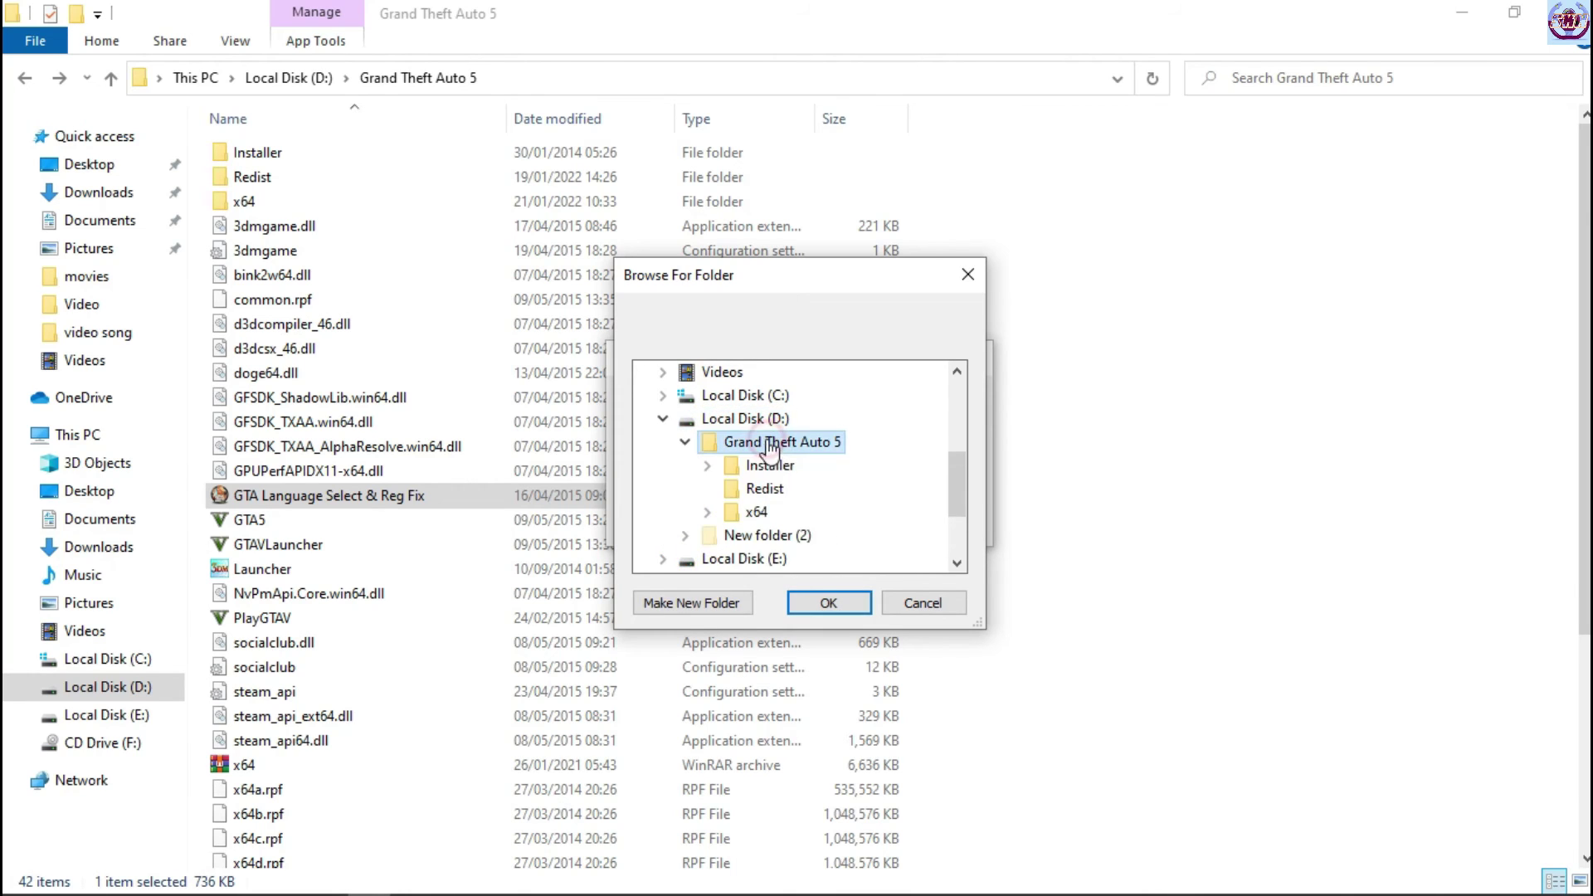
left_click(826, 605)
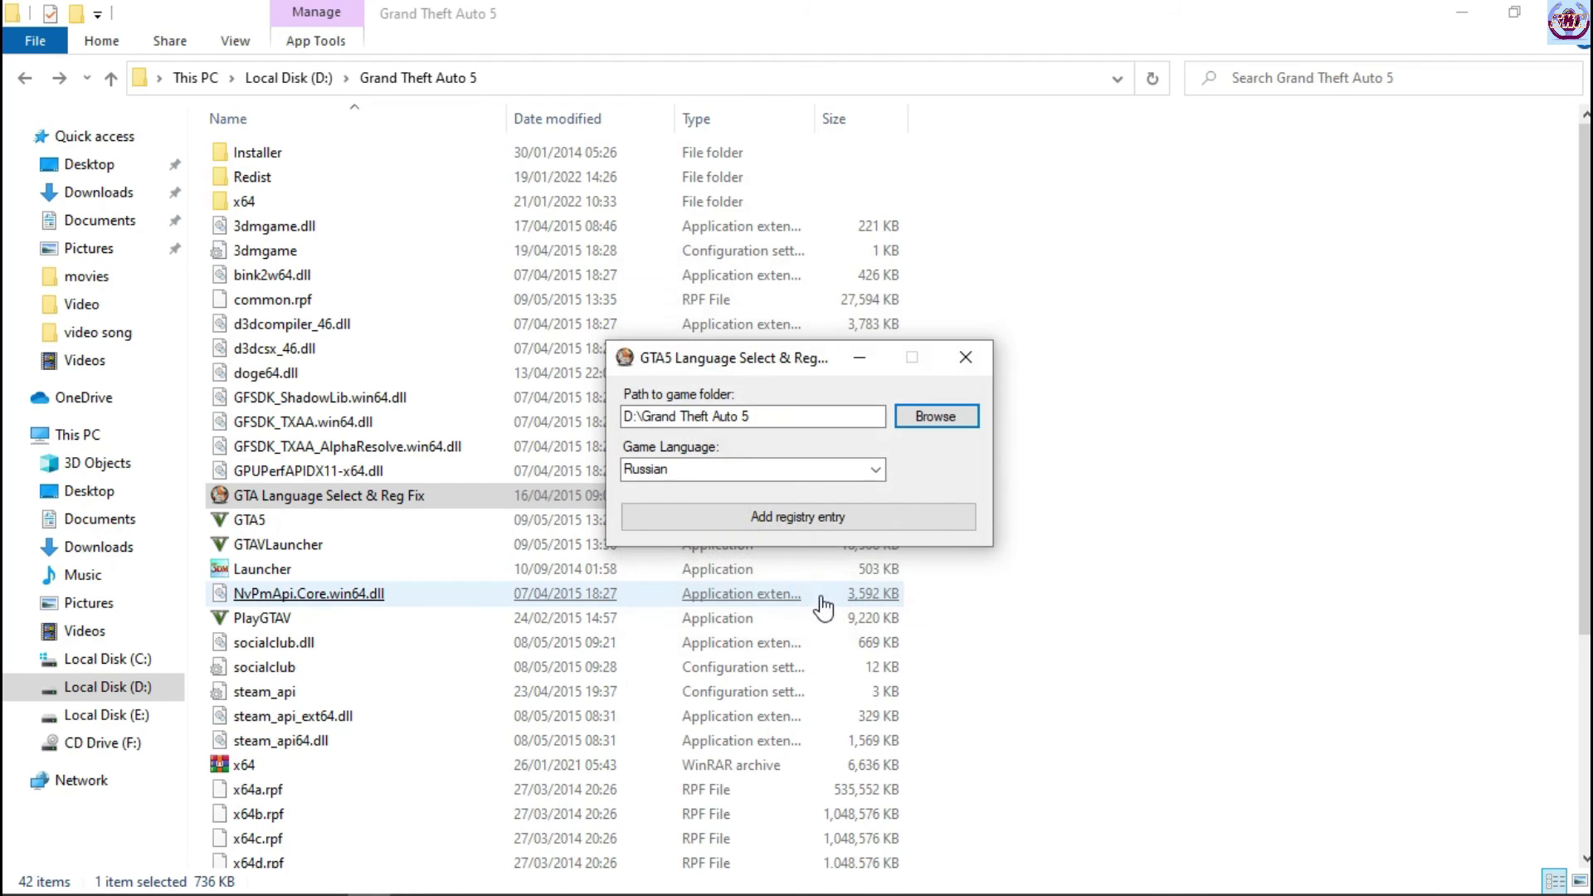
Step: Set the game language to English and add the registry entry, closing the tool when done
left_click(875, 470)
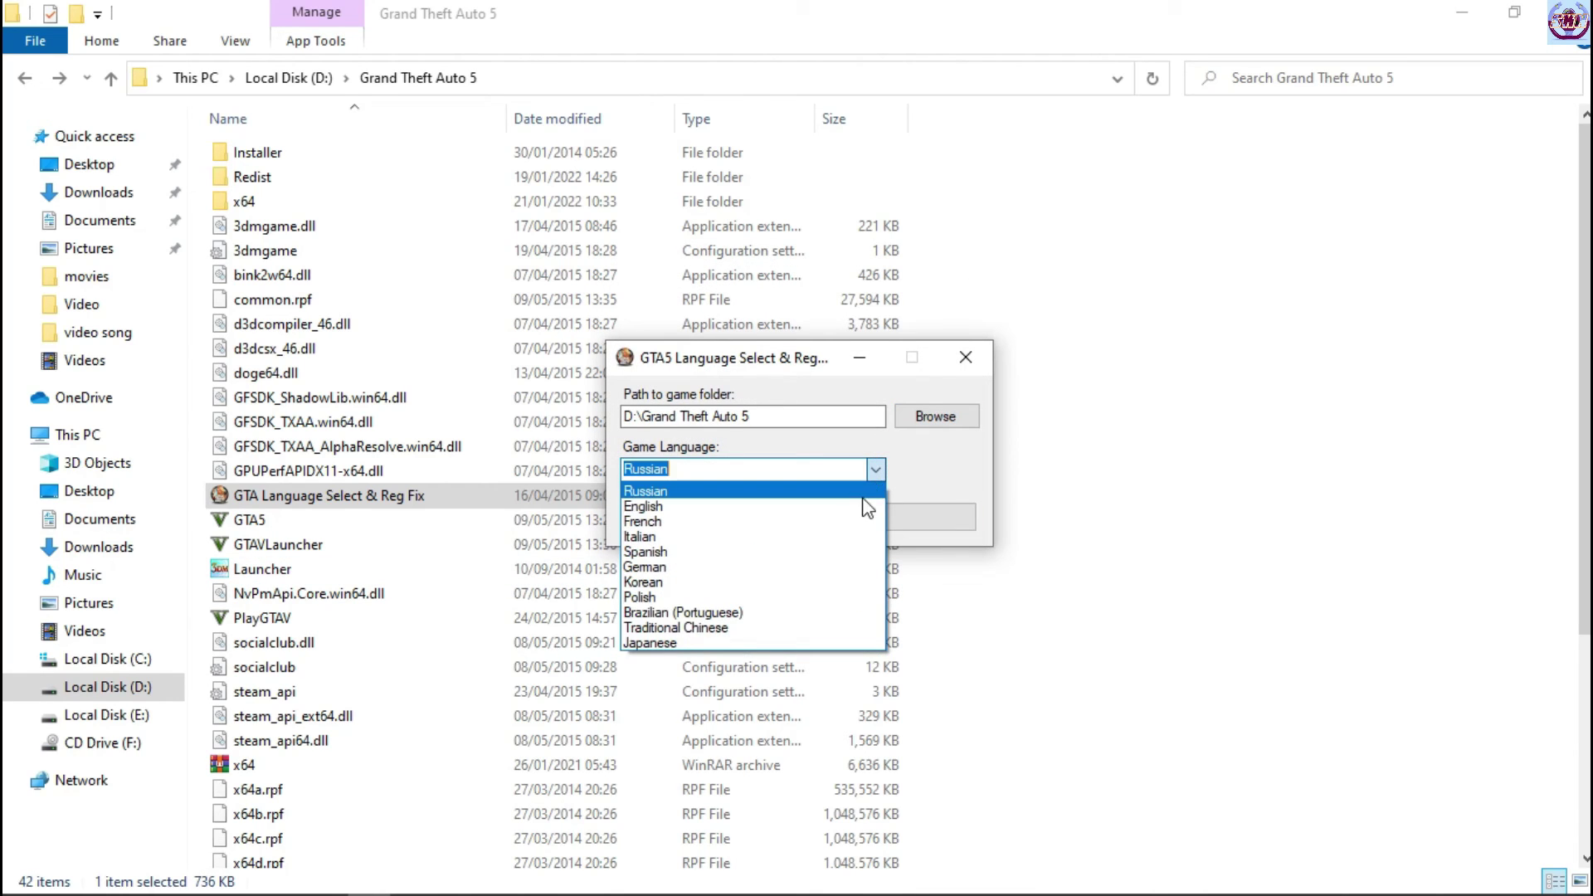
left_click(856, 496)
left_click(859, 518)
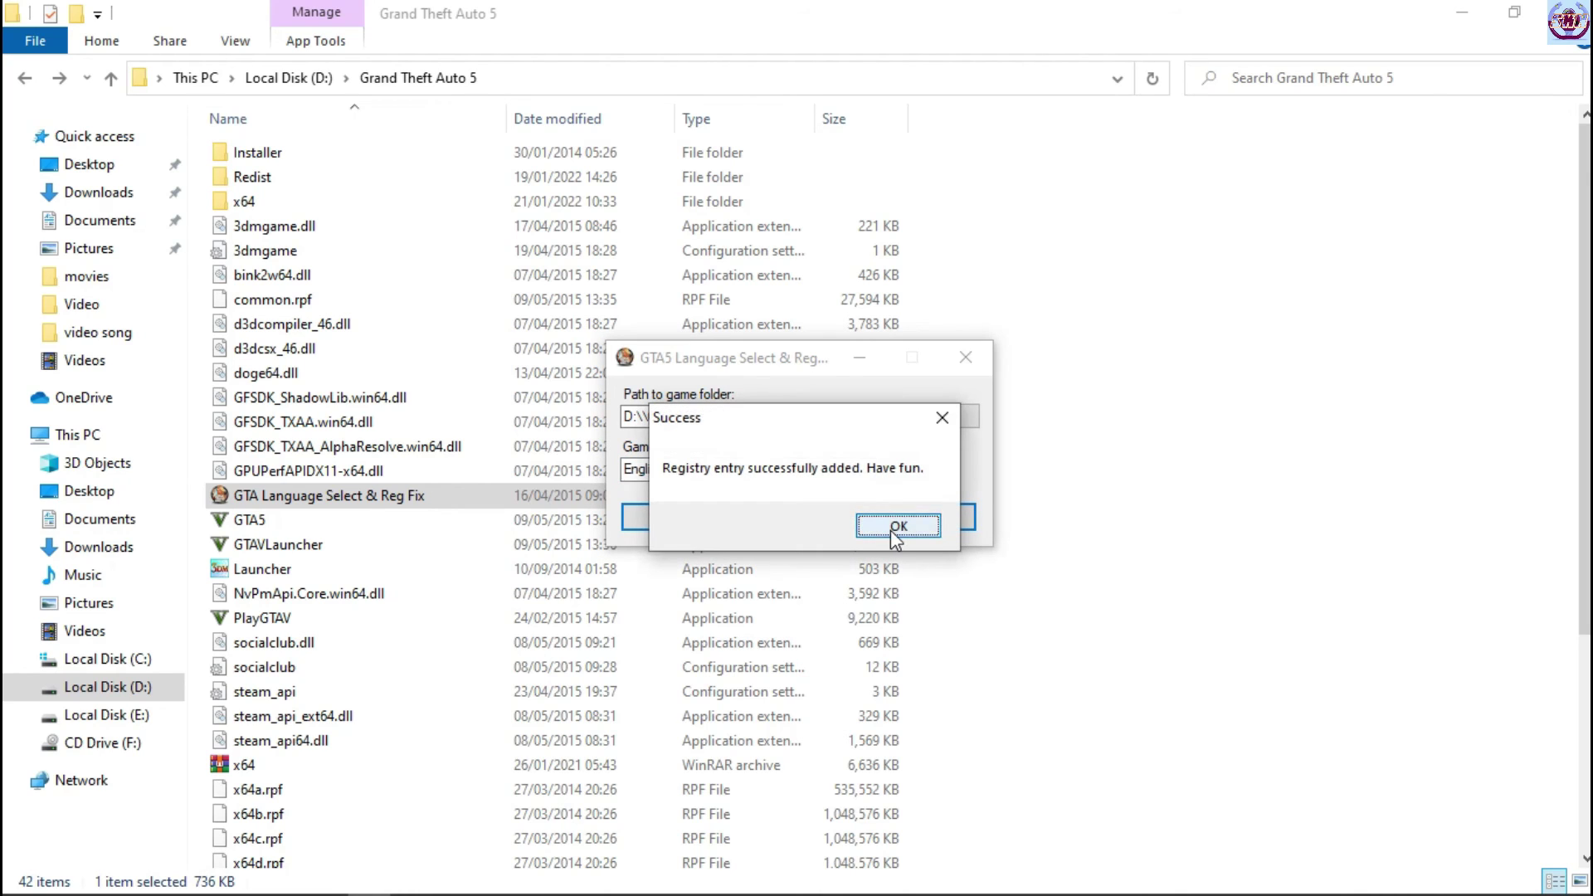
left_click(896, 528)
left_click(1006, 521)
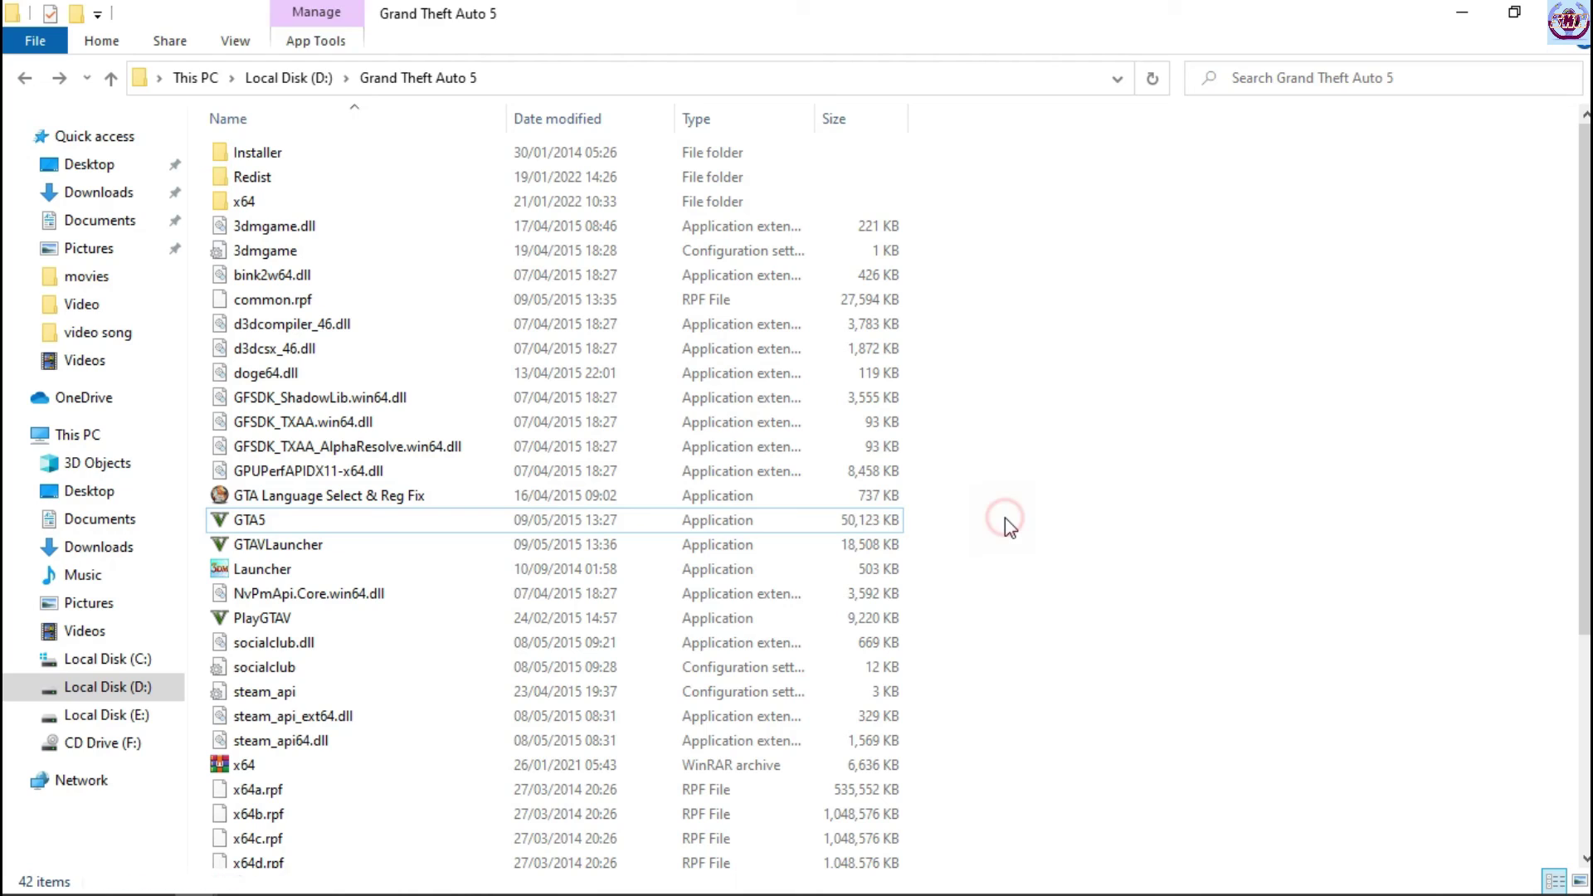
Step: Reopen the Grand Theft Auto 5 folder from This PC on Local Disk (D:) and launch PlayGTAV
left_click(59, 438)
mouse_move(694, 363)
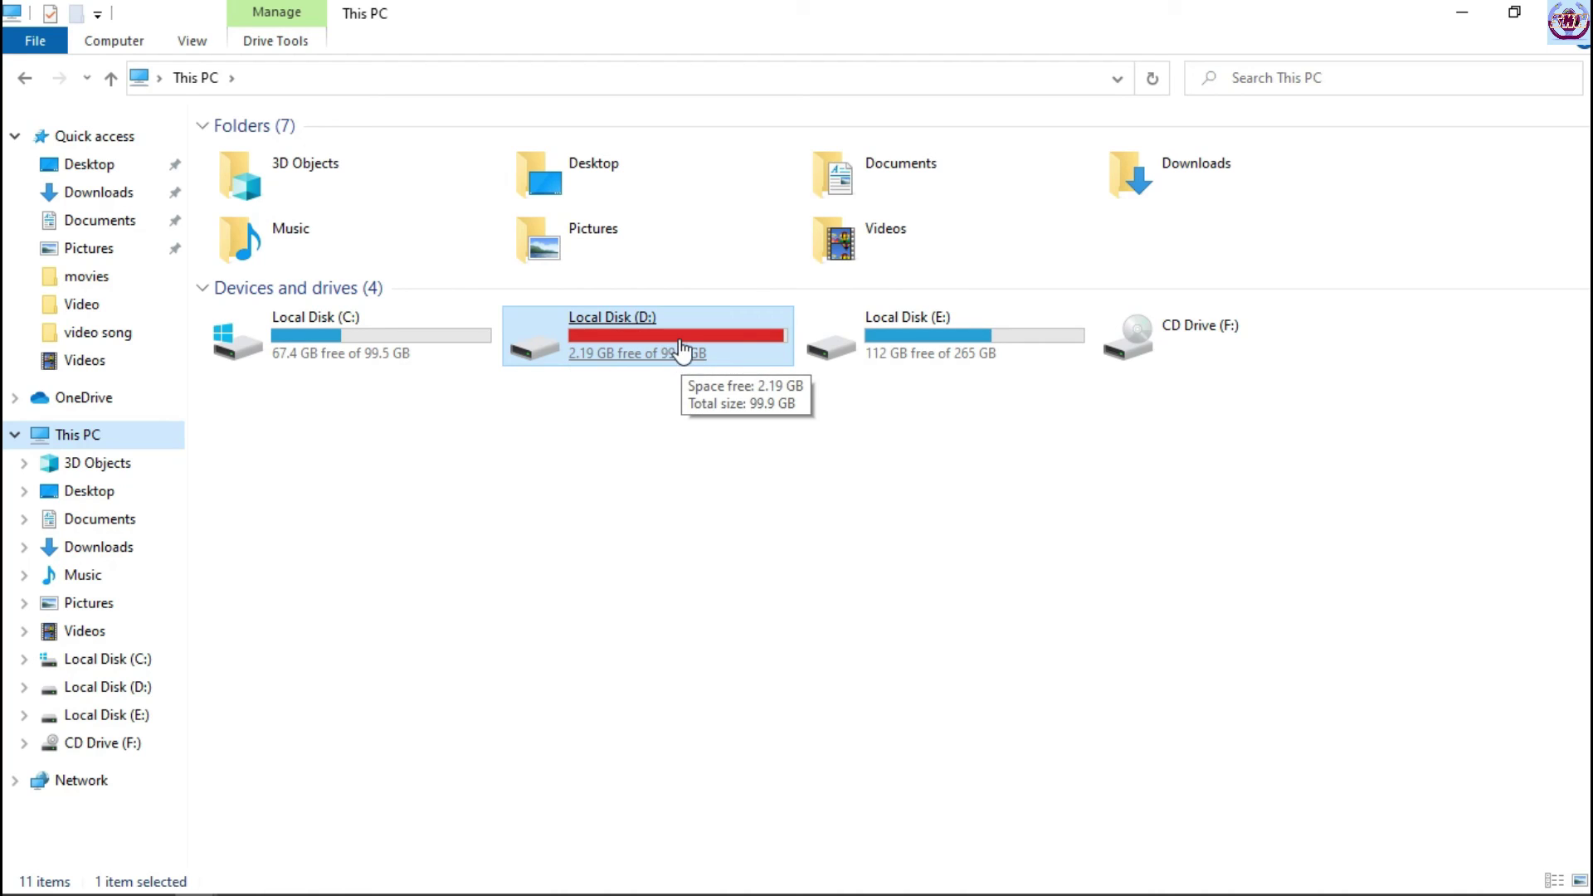
double_click(605, 309)
double_click(282, 241)
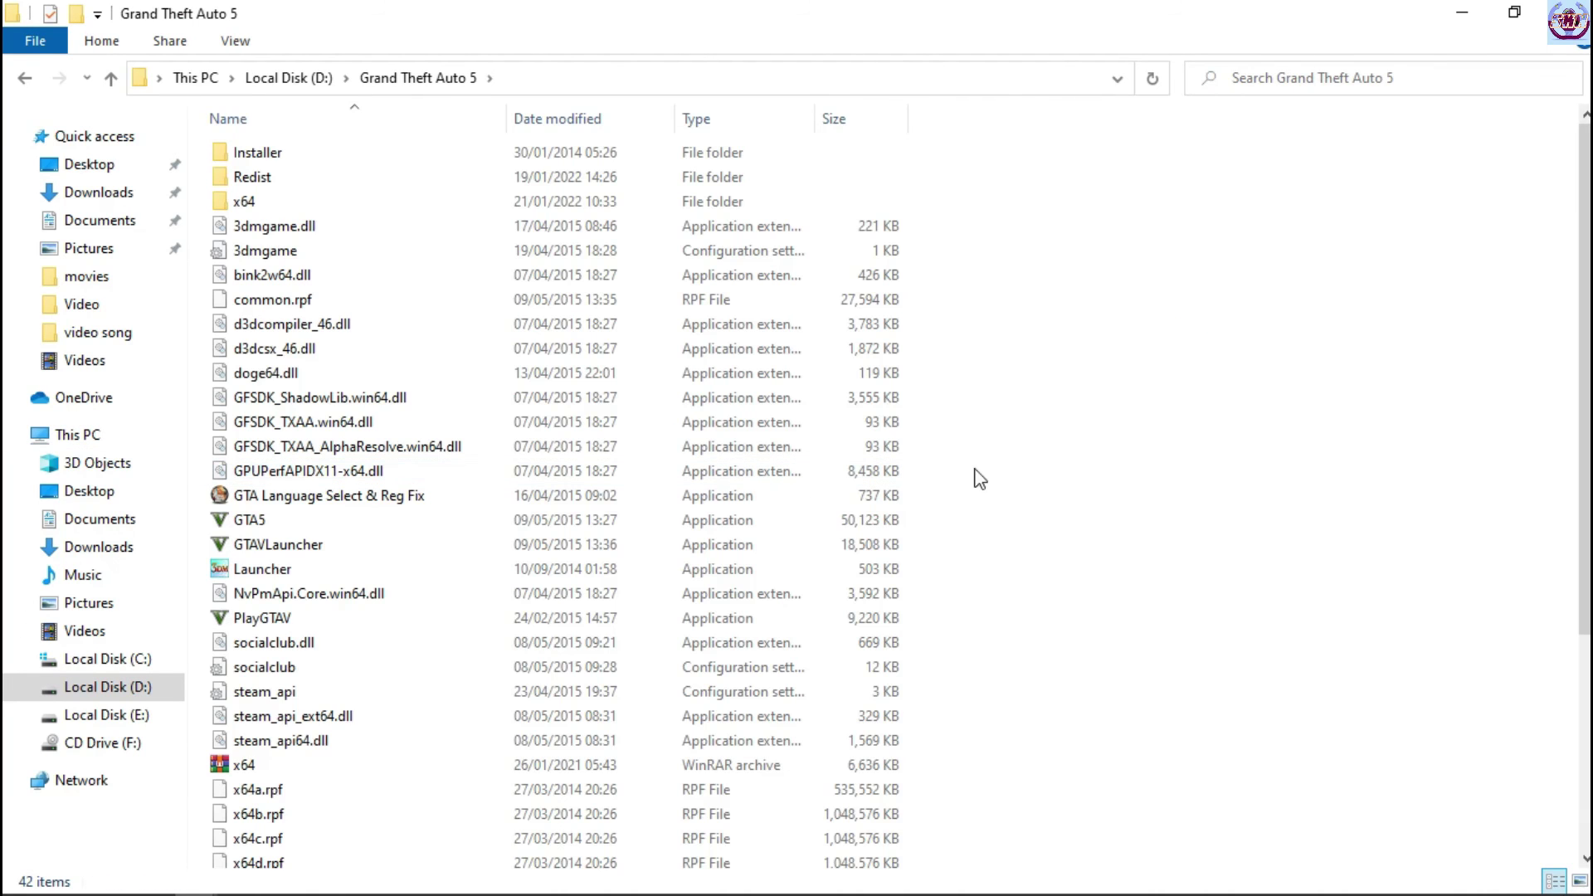
left_click(738, 620)
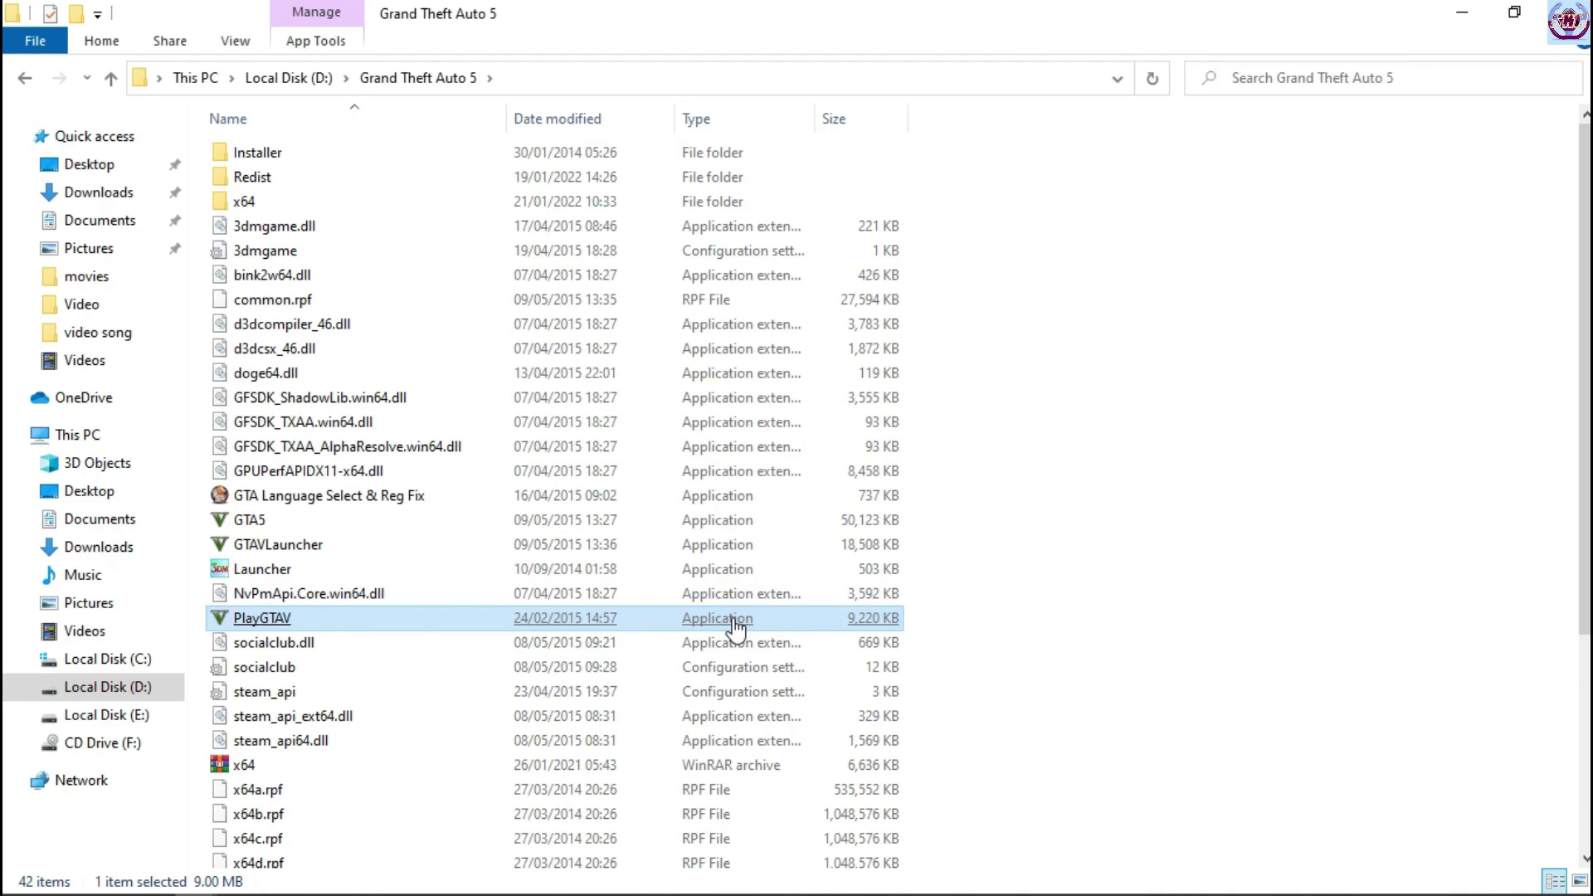
double_click(733, 622)
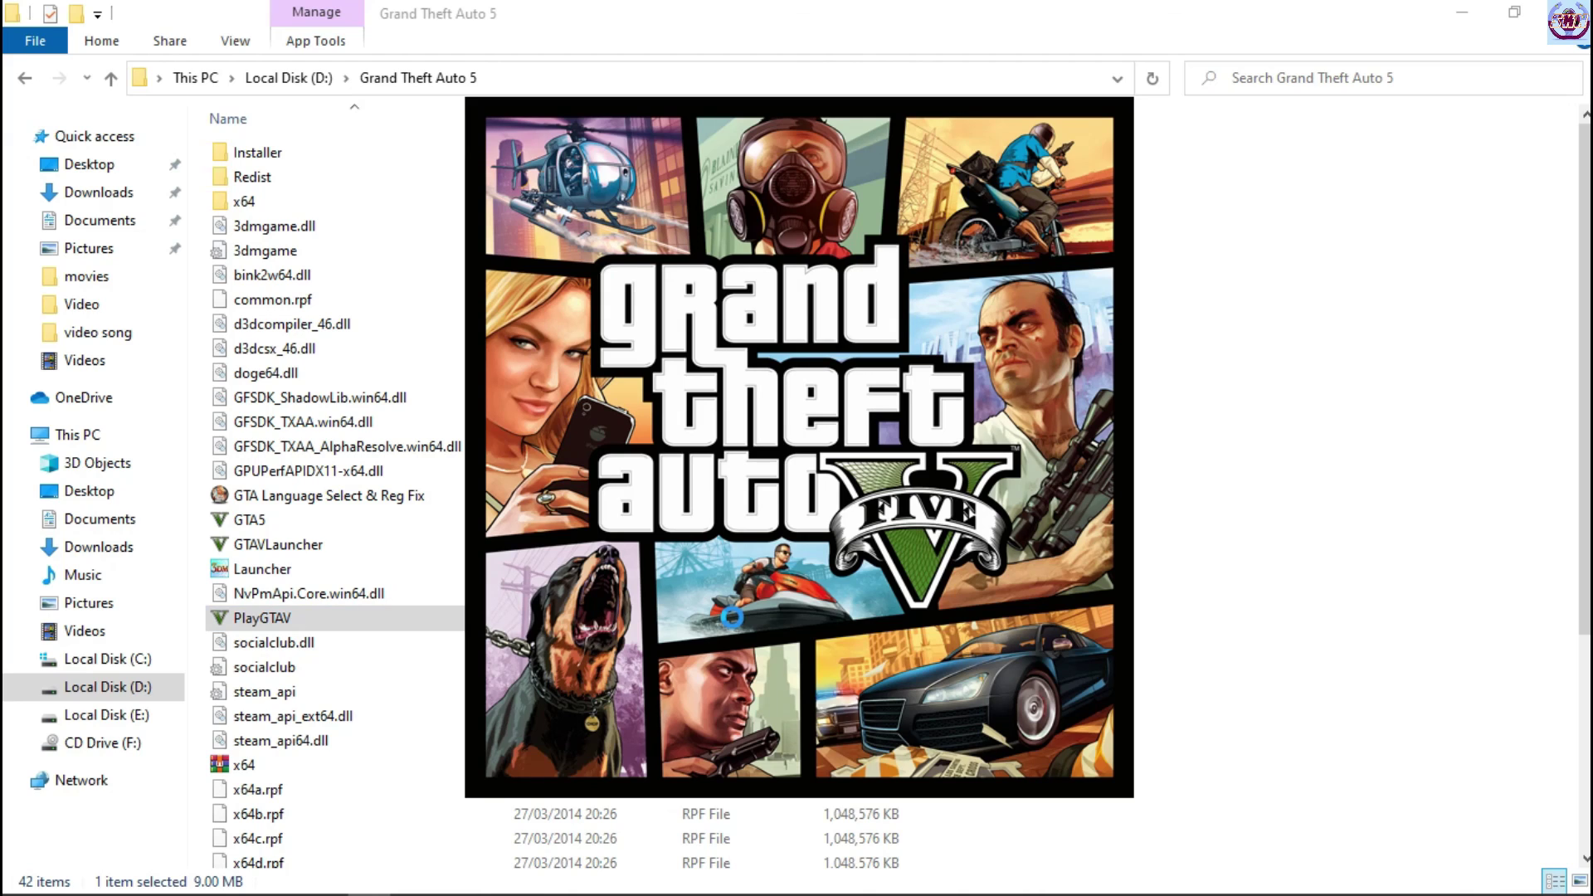